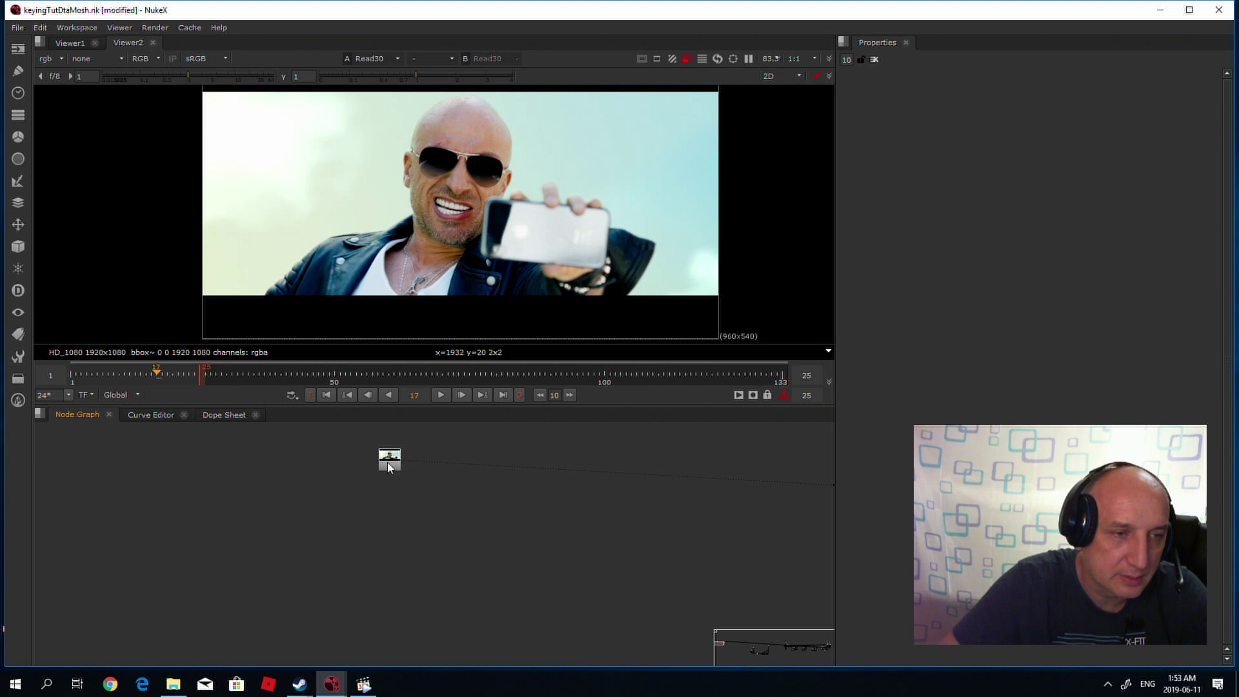
Place a Dot on the output of the Read30 clip, directly below the Read node.
scroll(397, 467, "up", 2)
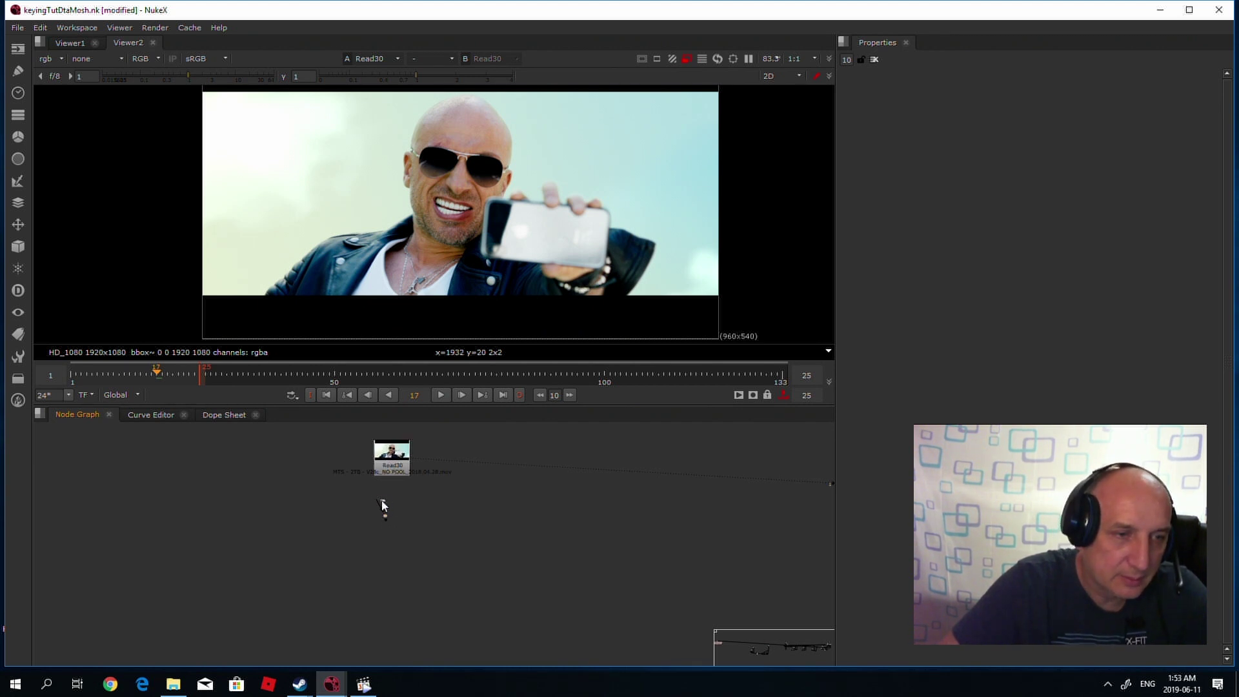
left_click_drag(390, 477, 385, 533)
scroll(385, 533, "up", 3)
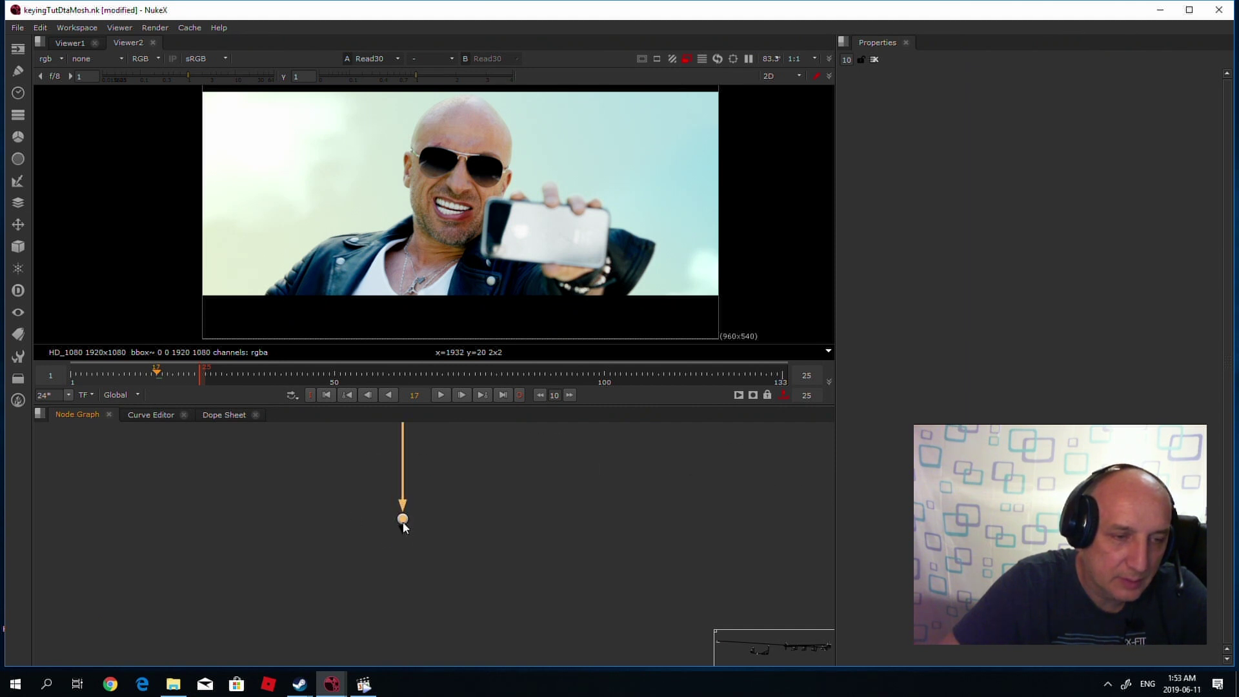
scroll(369, 530, "down", 2)
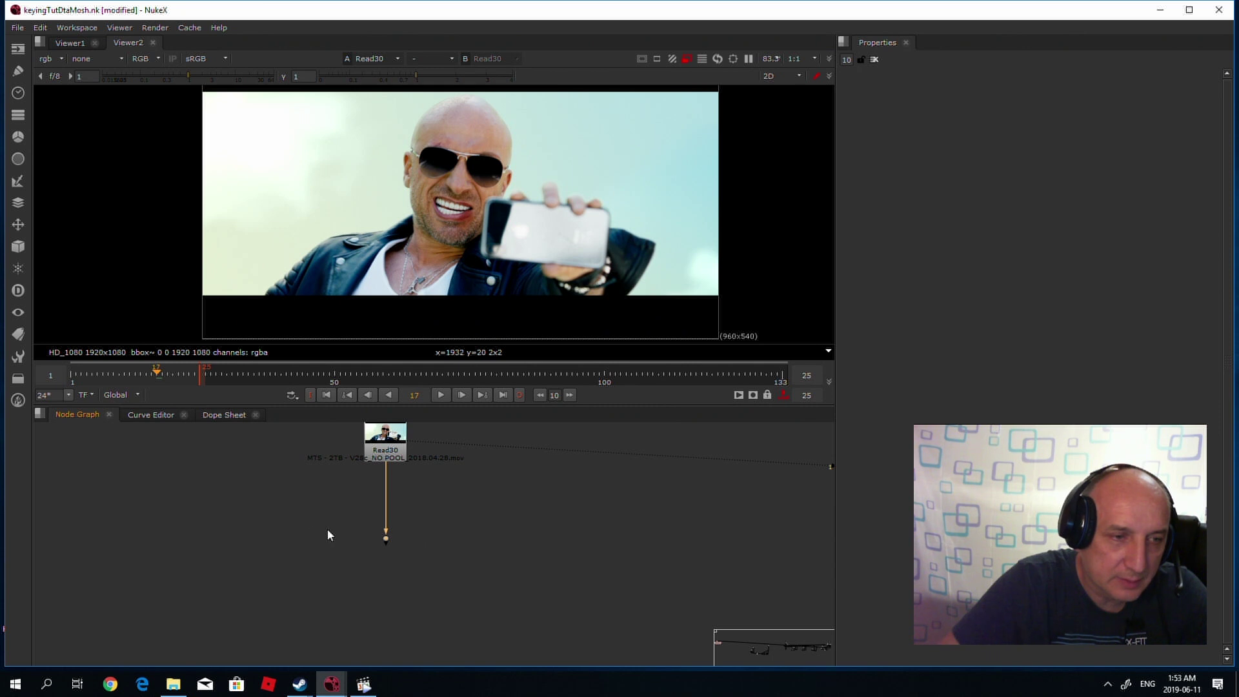
left_click(307, 545)
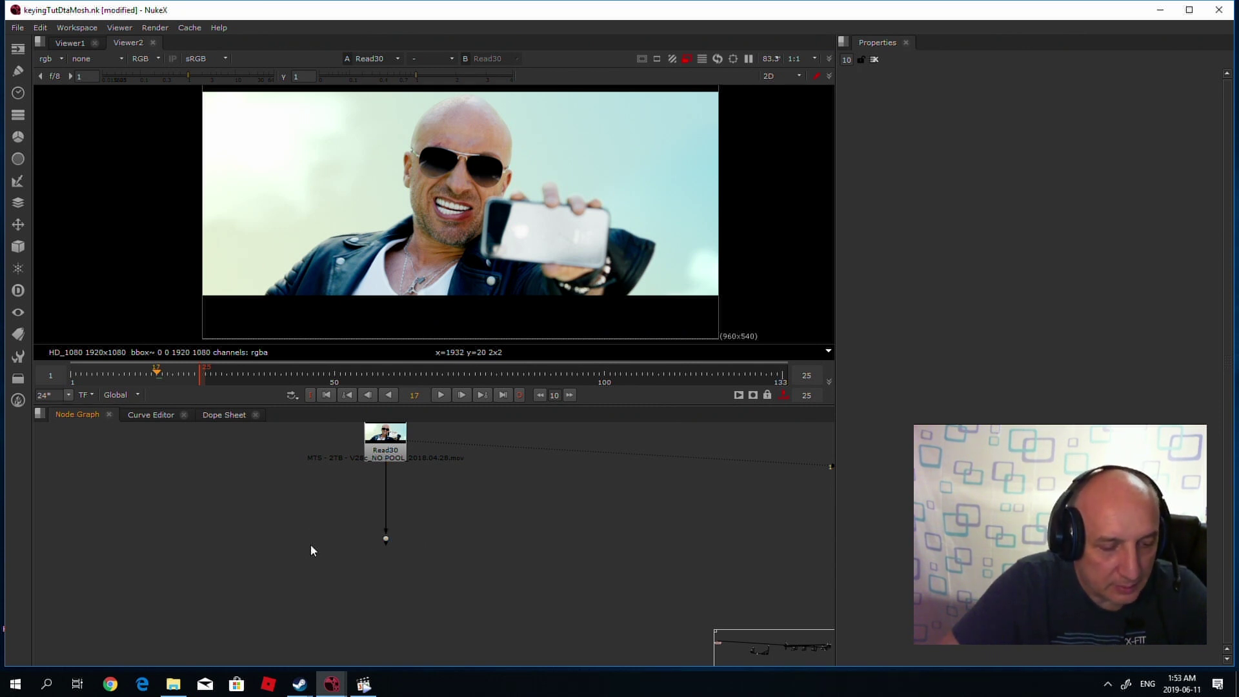
Play back the Read30 clip to review the footage, and stop the playback.
left_click(386, 451)
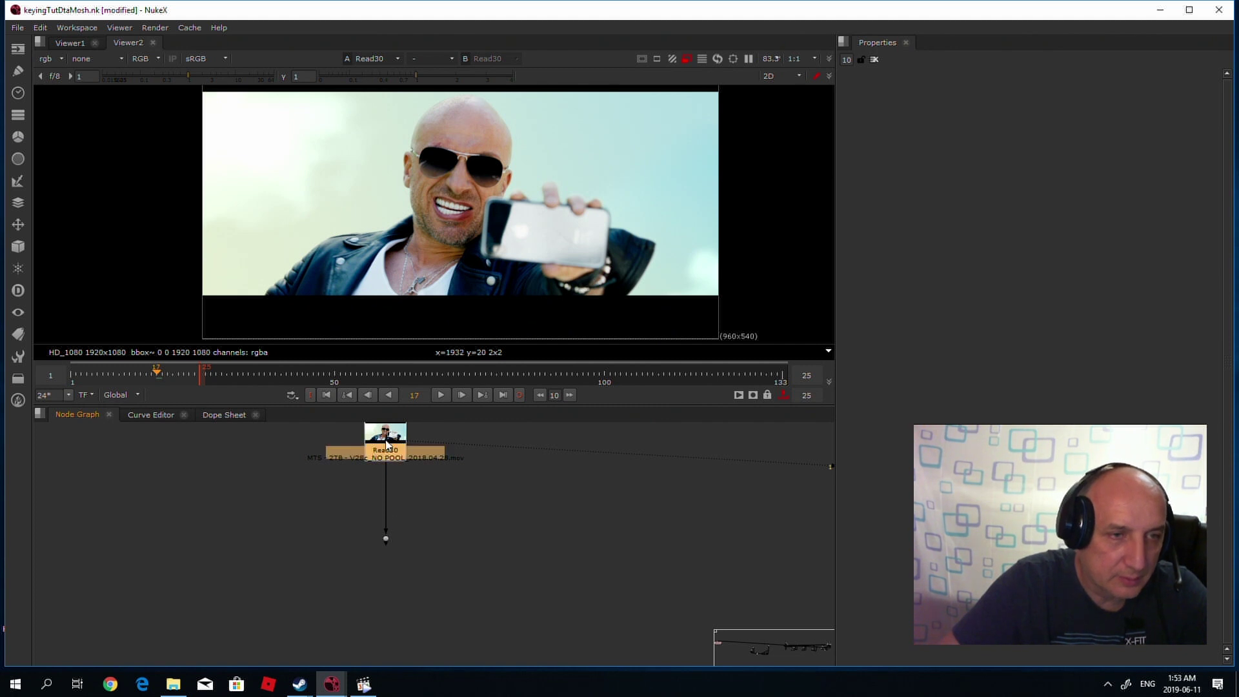
left_click(441, 395)
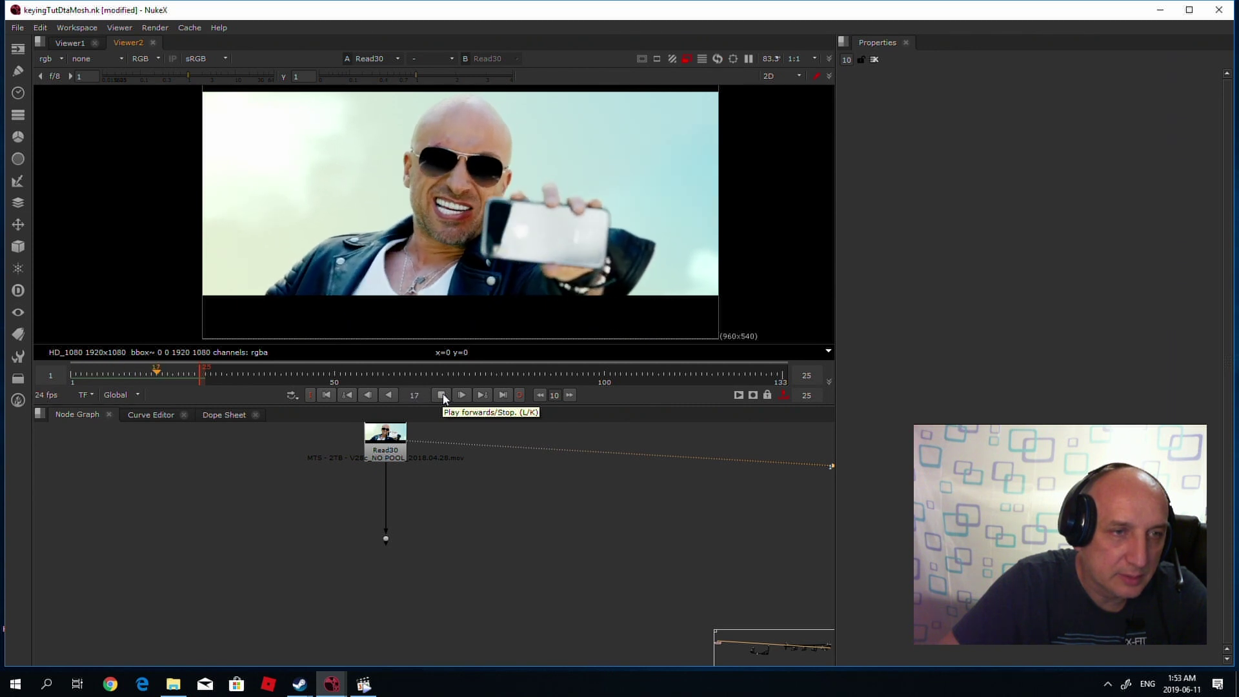
left_click(441, 395)
Add an IDistort node, connect its input to the Dot and line it up vertically beneath it.
key("Tab")
type("idi")
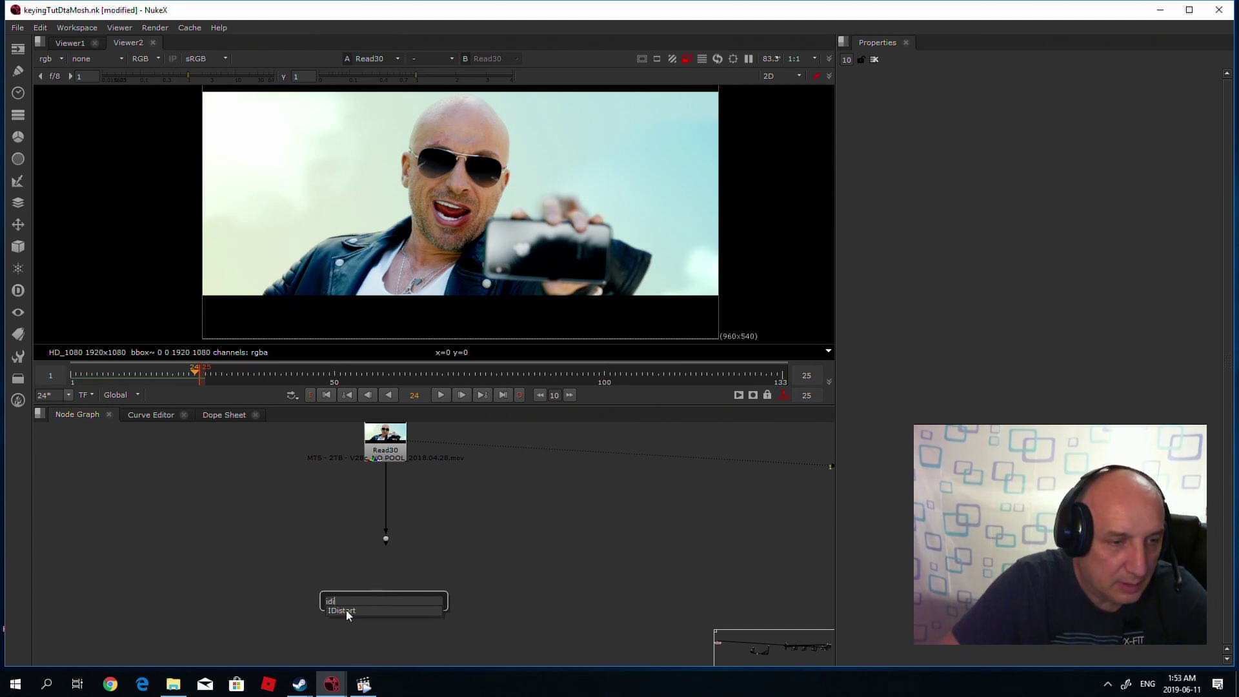
left_click(346, 610)
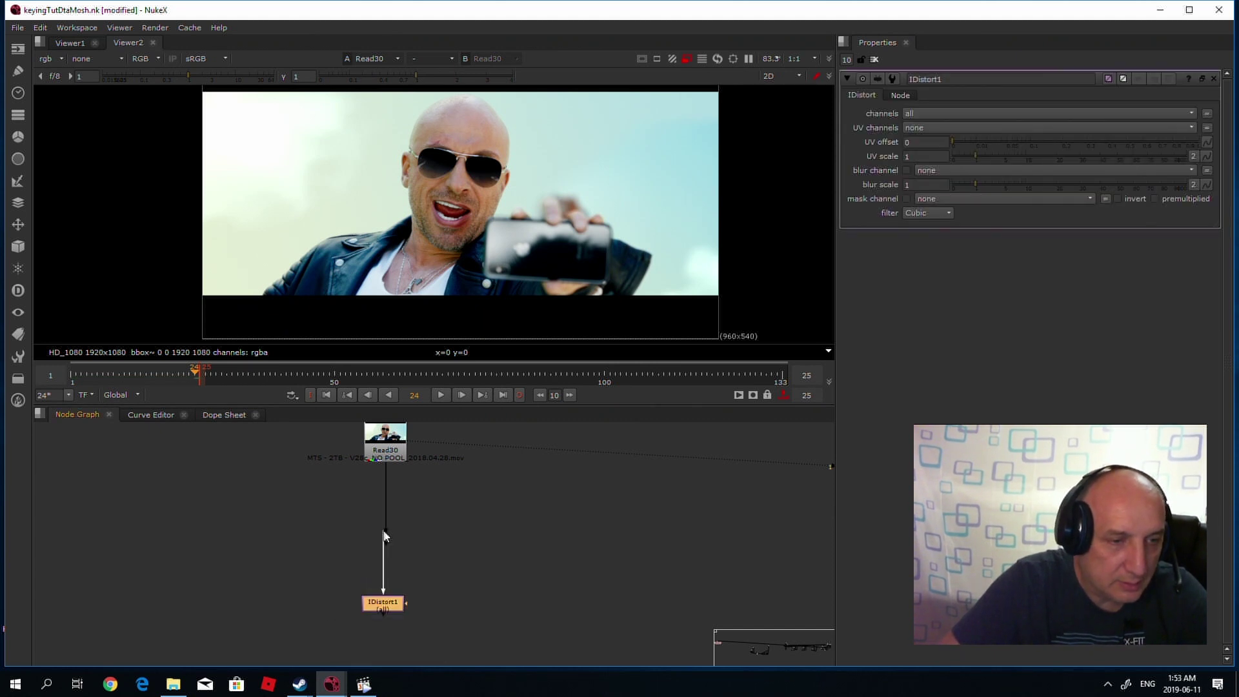
left_click_drag(372, 579, 385, 541)
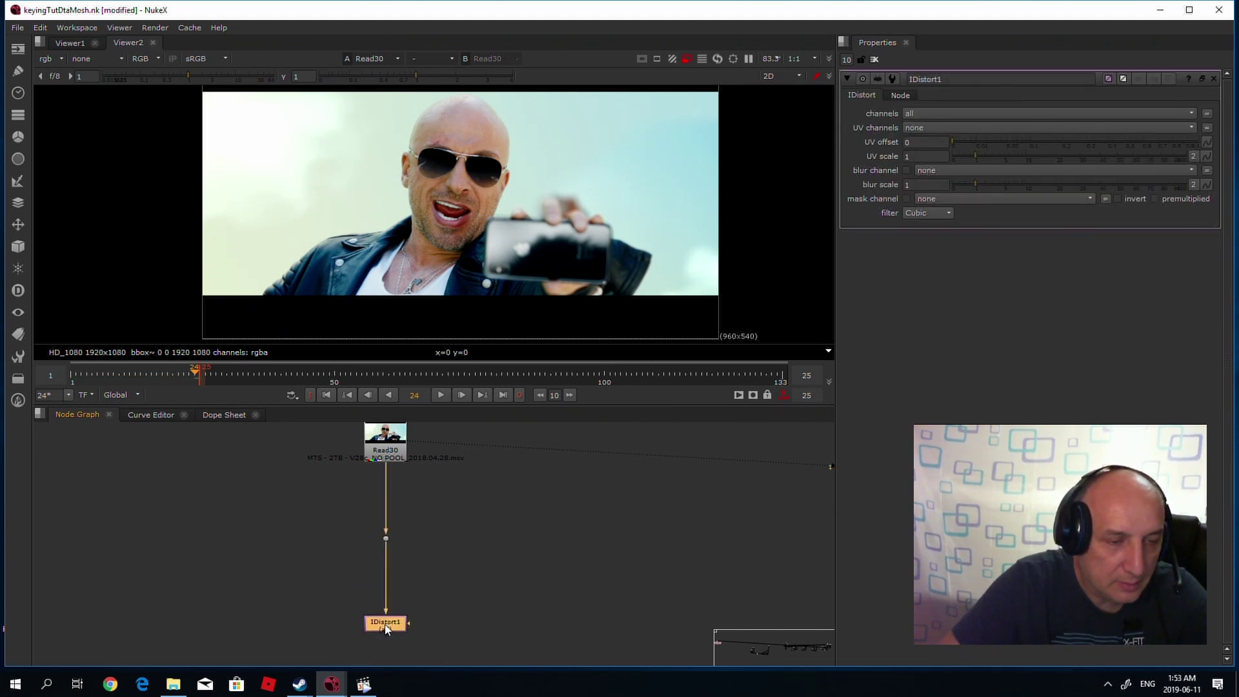
scroll(374, 565, "up", 2)
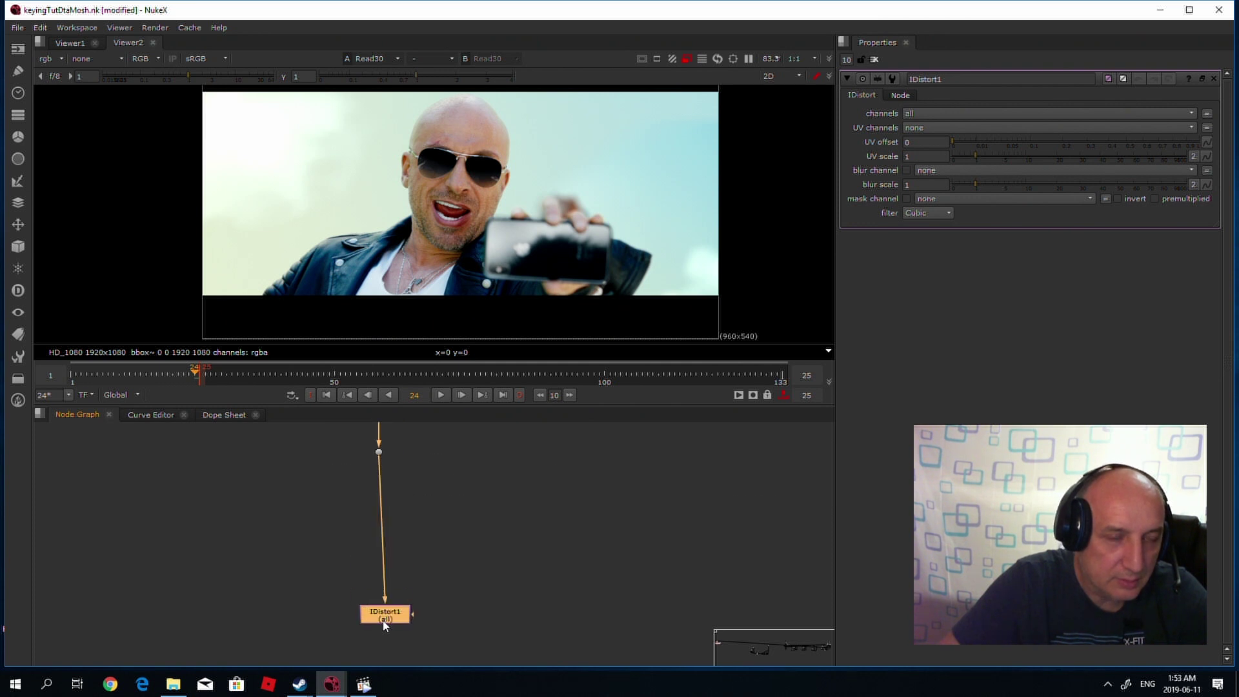
left_click_drag(383, 623, 378, 624)
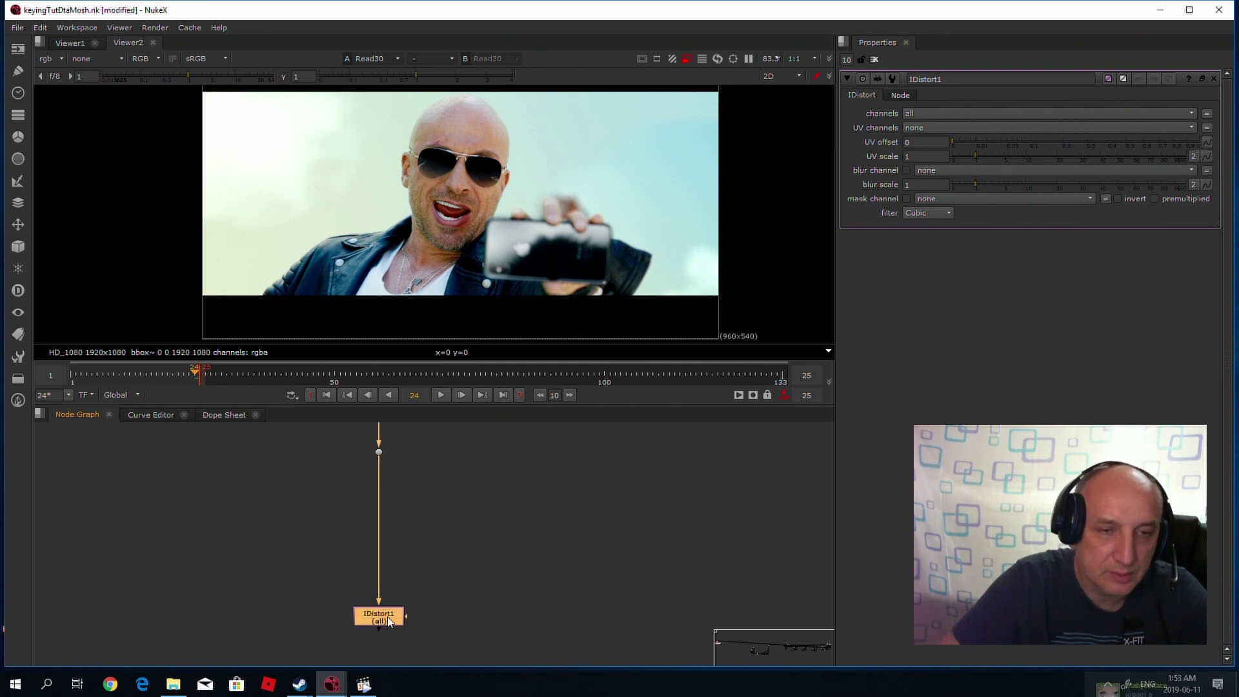
scroll(295, 498, "down", 2)
scroll(416, 522, "up", 2)
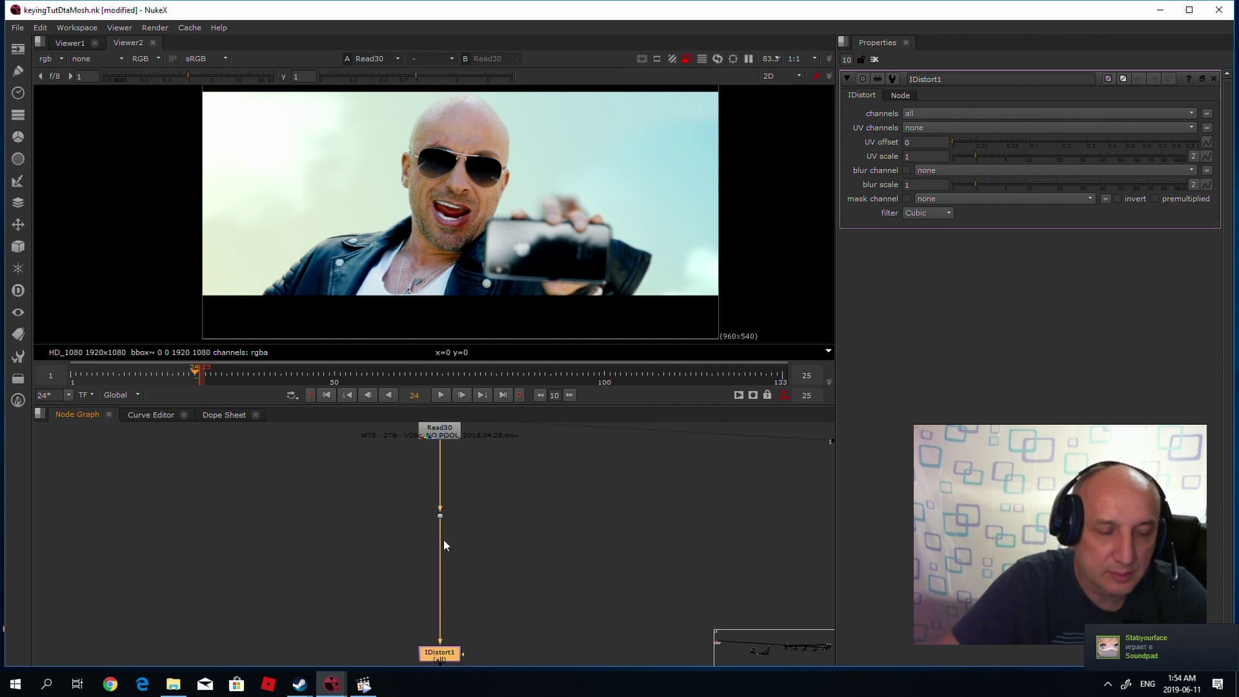
Add a VectorGenerator node beside the main stream and connect its Src input to the Dot.
left_click(340, 528)
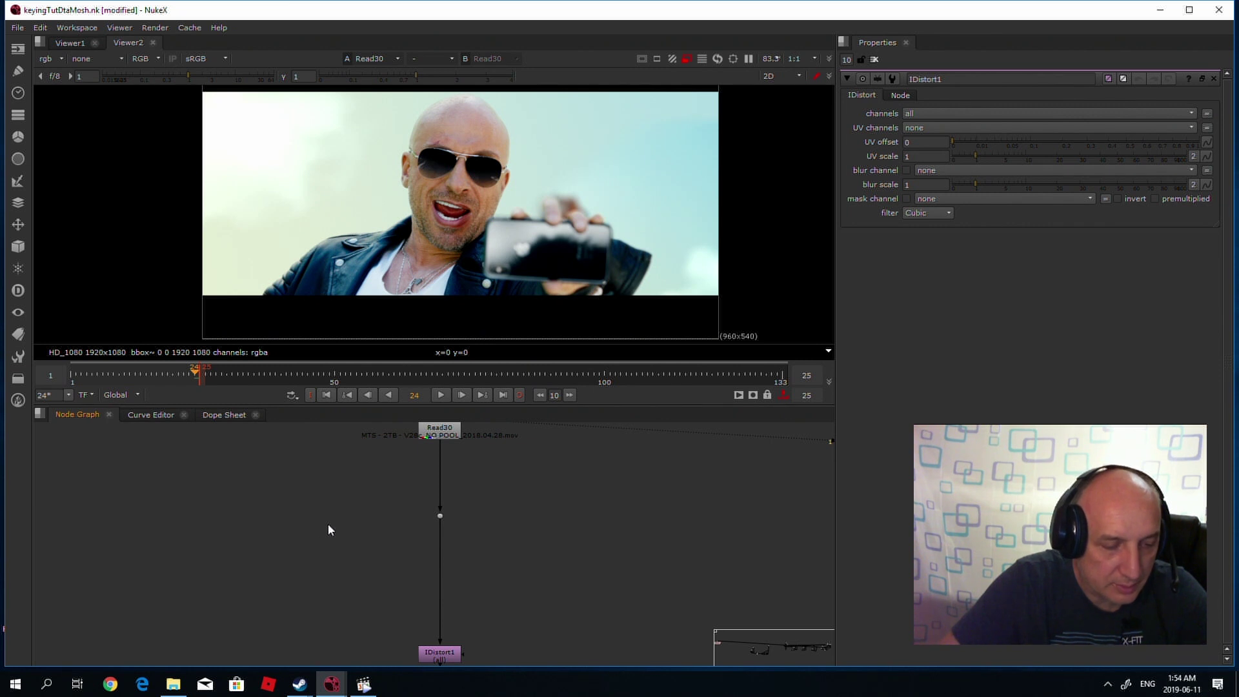
key("Tab")
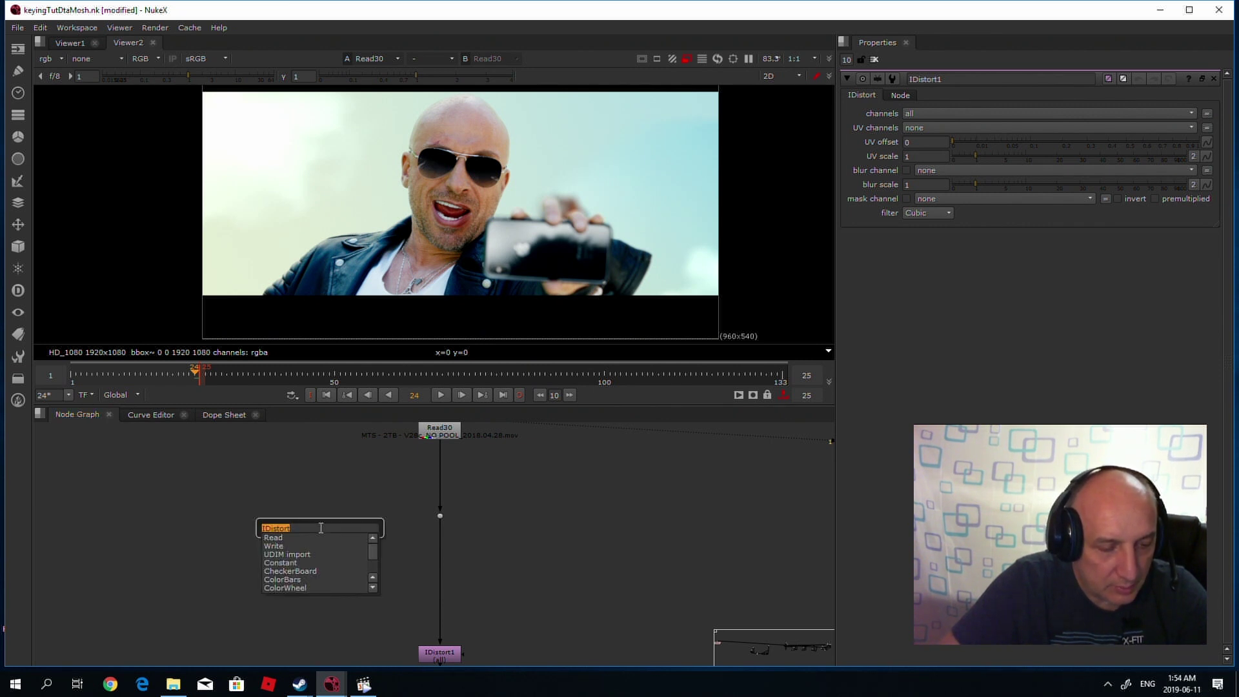
type("vecto")
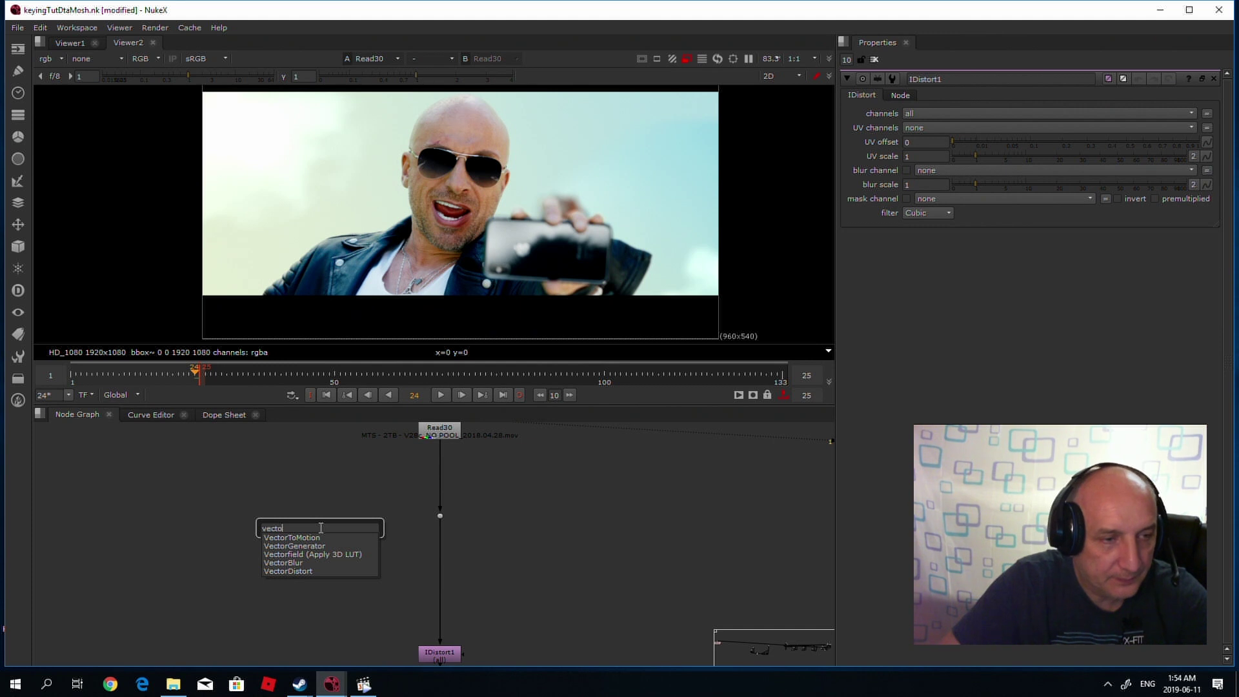
left_click(303, 546)
left_click_drag(351, 528, 442, 519)
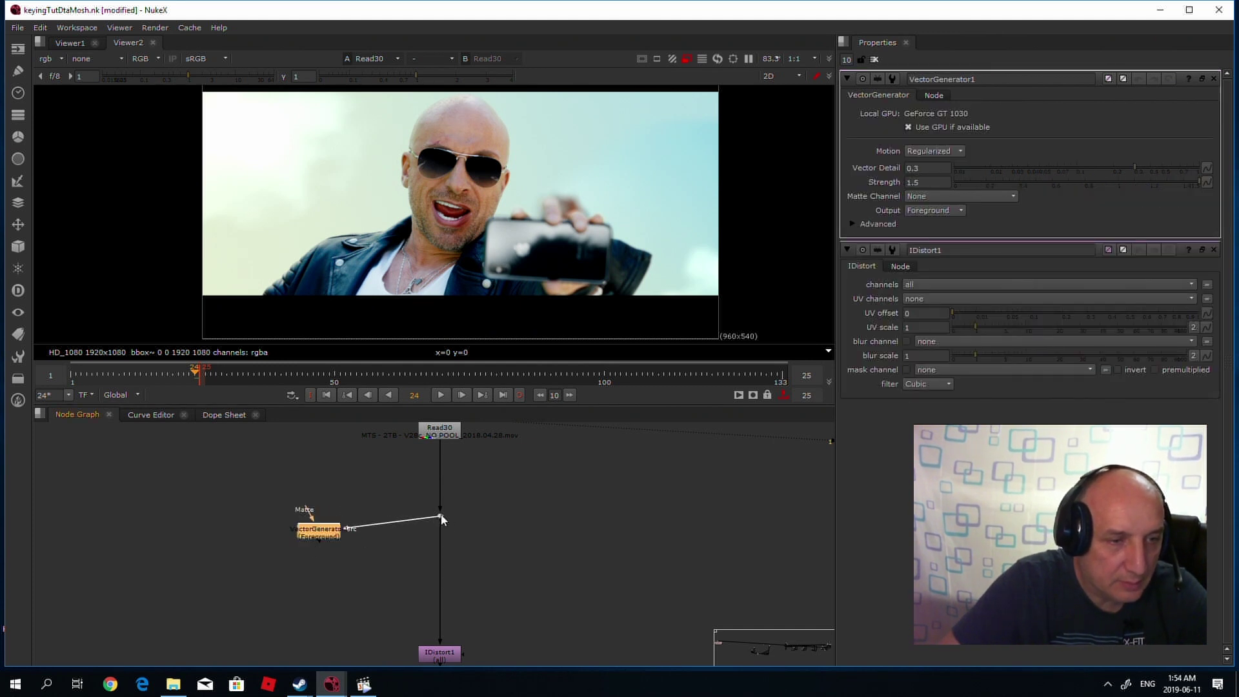
View the VectorGenerator's forward motion channels and play back the frame range to examine the vectors.
key("1")
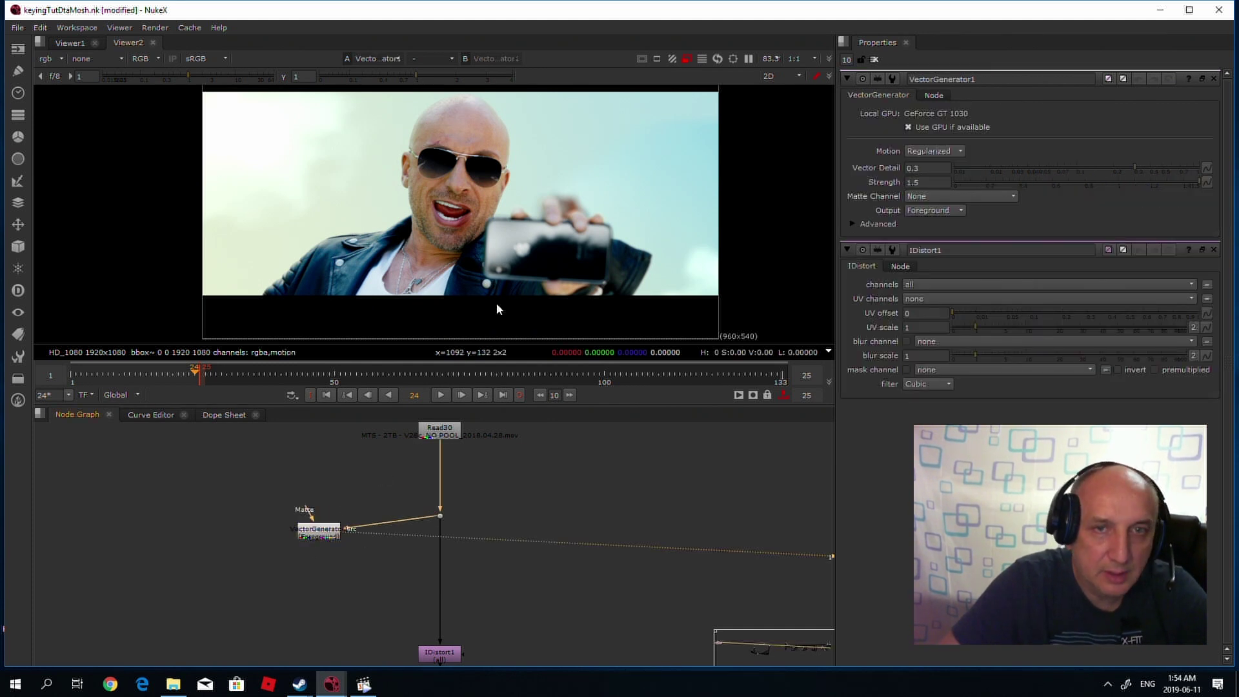
left_click(52, 59)
left_click(67, 133)
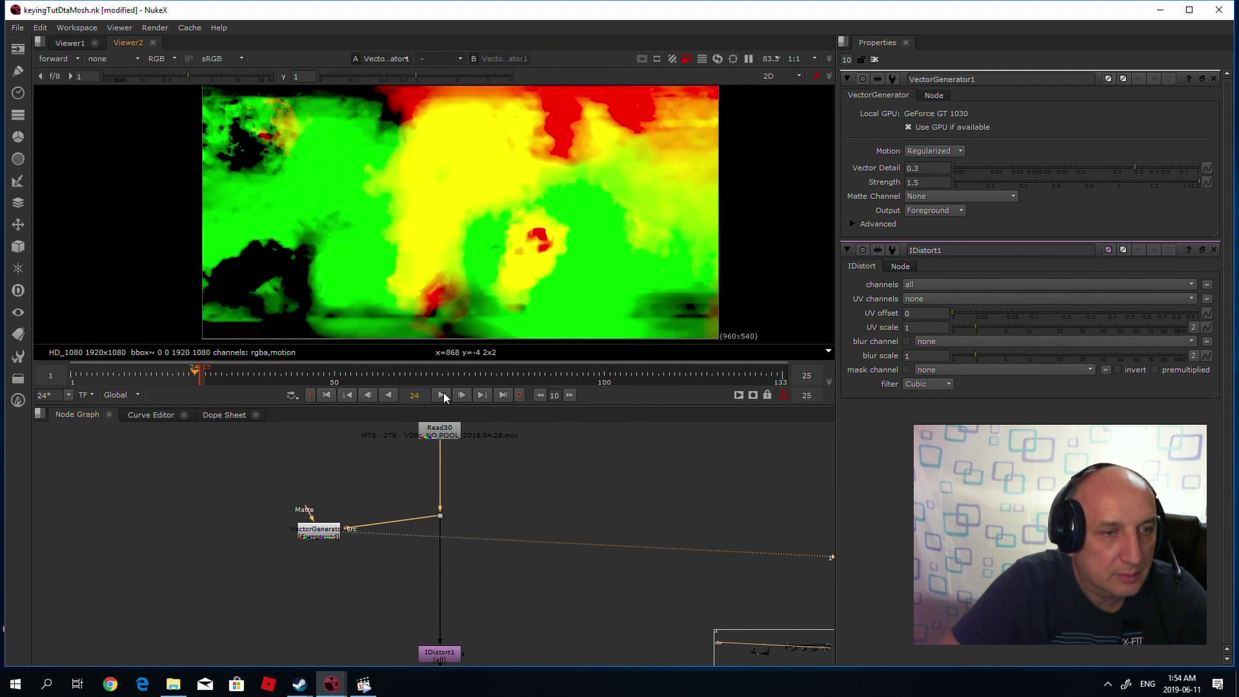
left_click(443, 394)
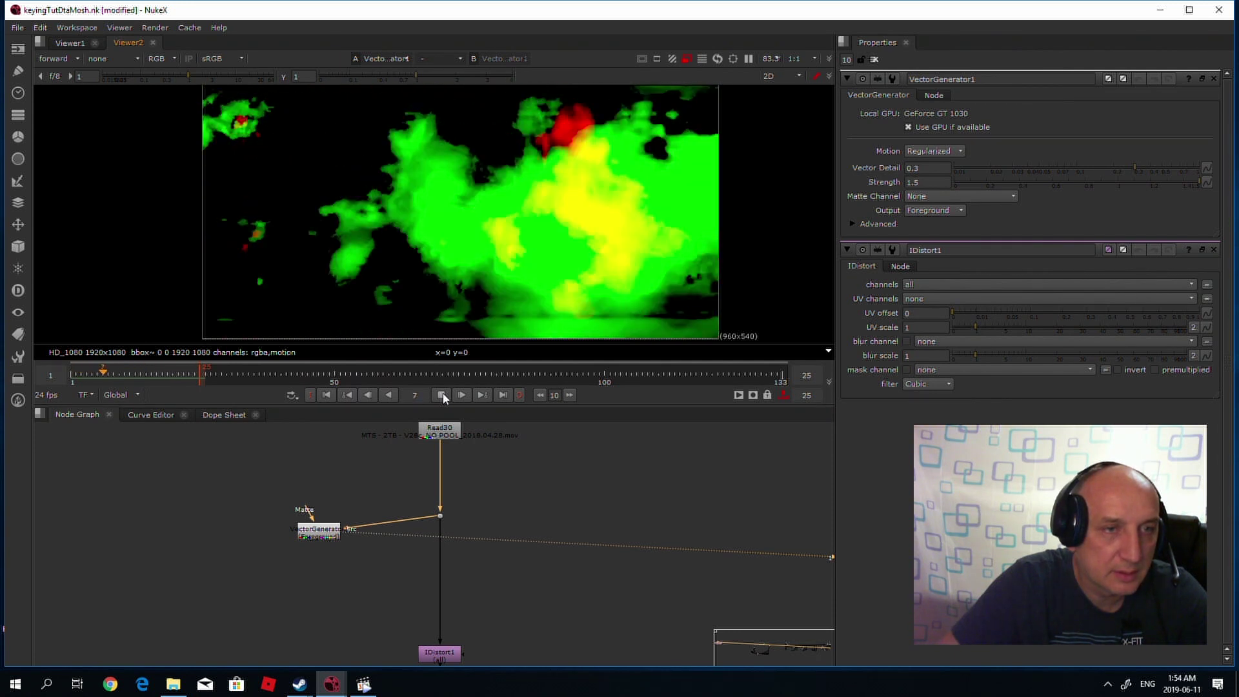
left_click(442, 395)
Move the VectorGenerator farther from the main stream, duplicate it and connect the copy's Src input to the Dot.
left_click_drag(318, 537, 204, 550)
left_click(246, 574)
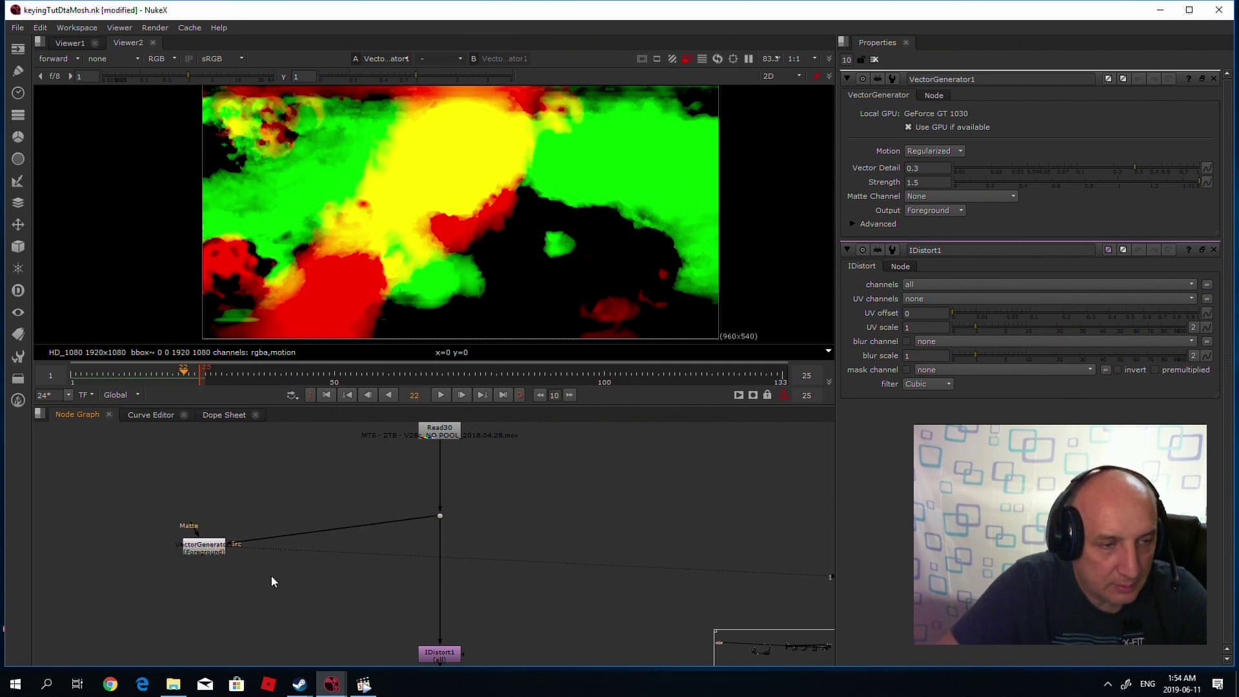
left_click(210, 552)
key("ctrl+c")
left_click(262, 571)
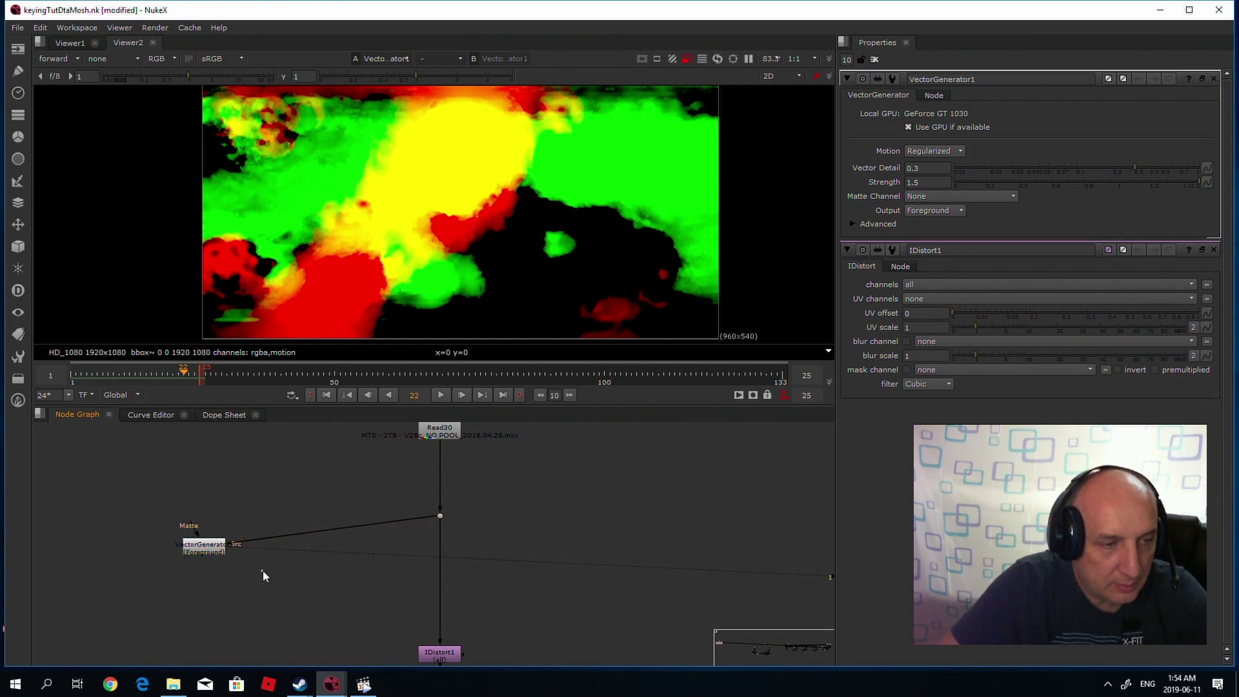
key("ctrl+v")
left_click_drag(277, 556, 441, 516)
left_click_drag(257, 574, 205, 547)
Merge the two VectorGenerators with the difference operation, set also merge to all, and view the result.
left_click(242, 606)
key("m")
left_click(240, 607)
key("1")
left_click(942, 114)
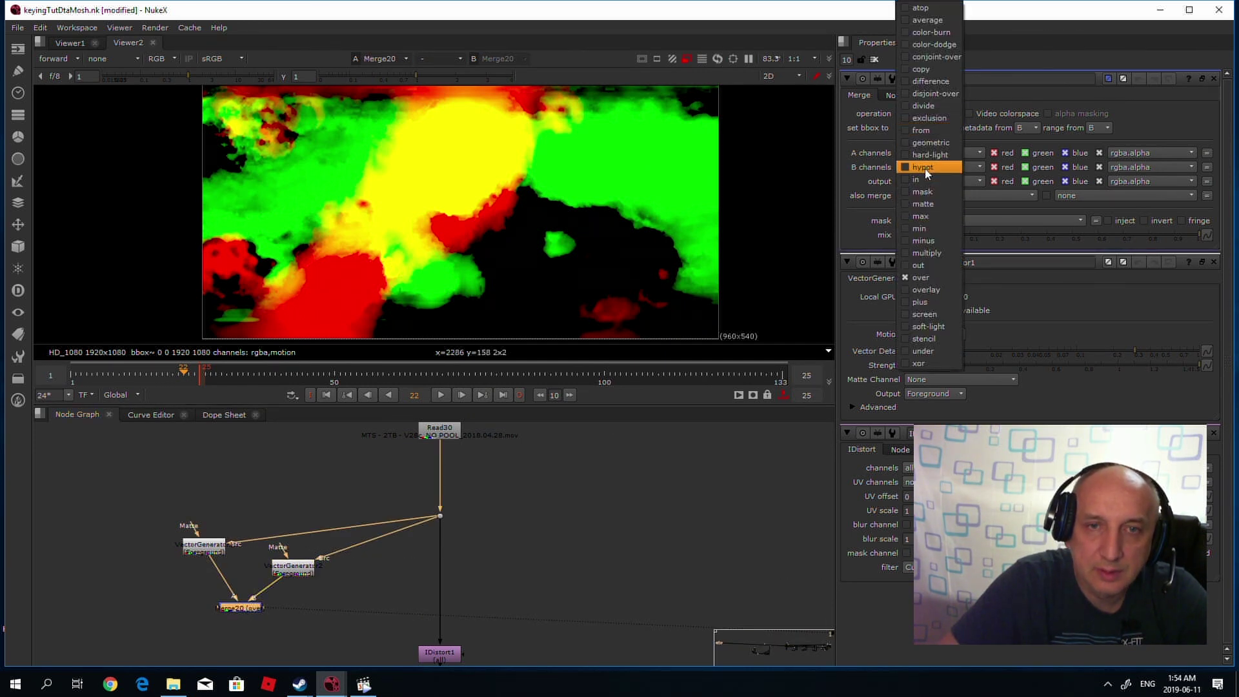
left_click(933, 81)
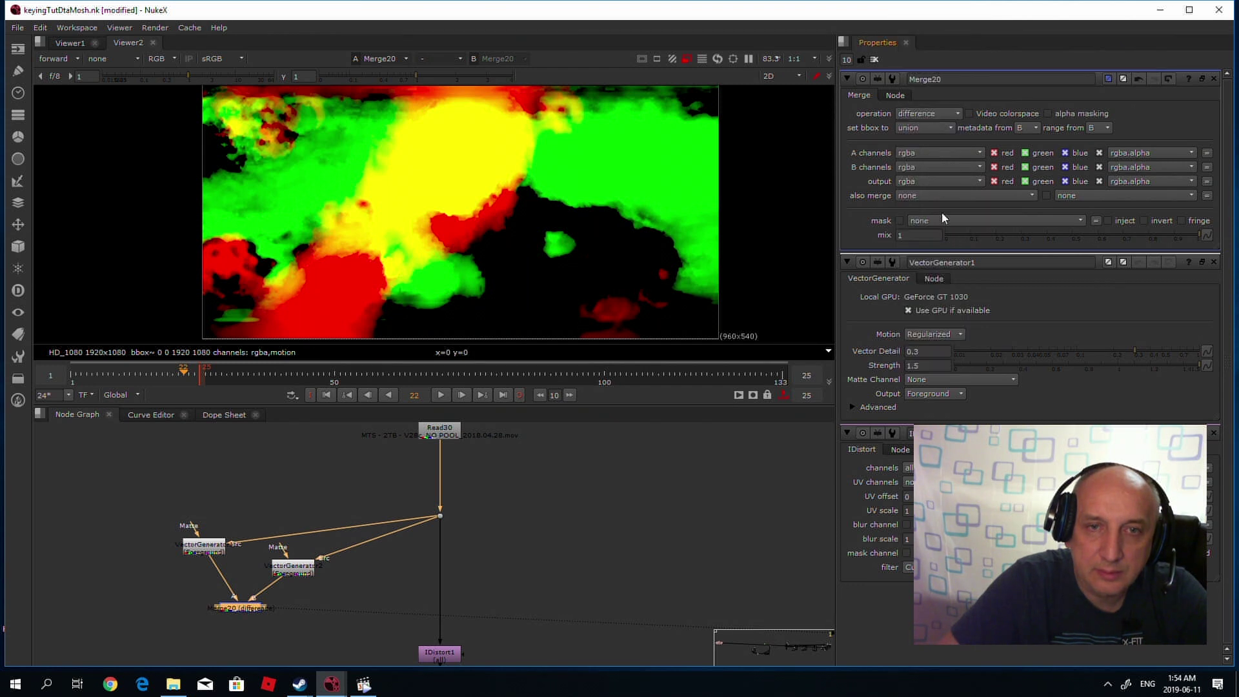
left_click(916, 193)
left_click(917, 206)
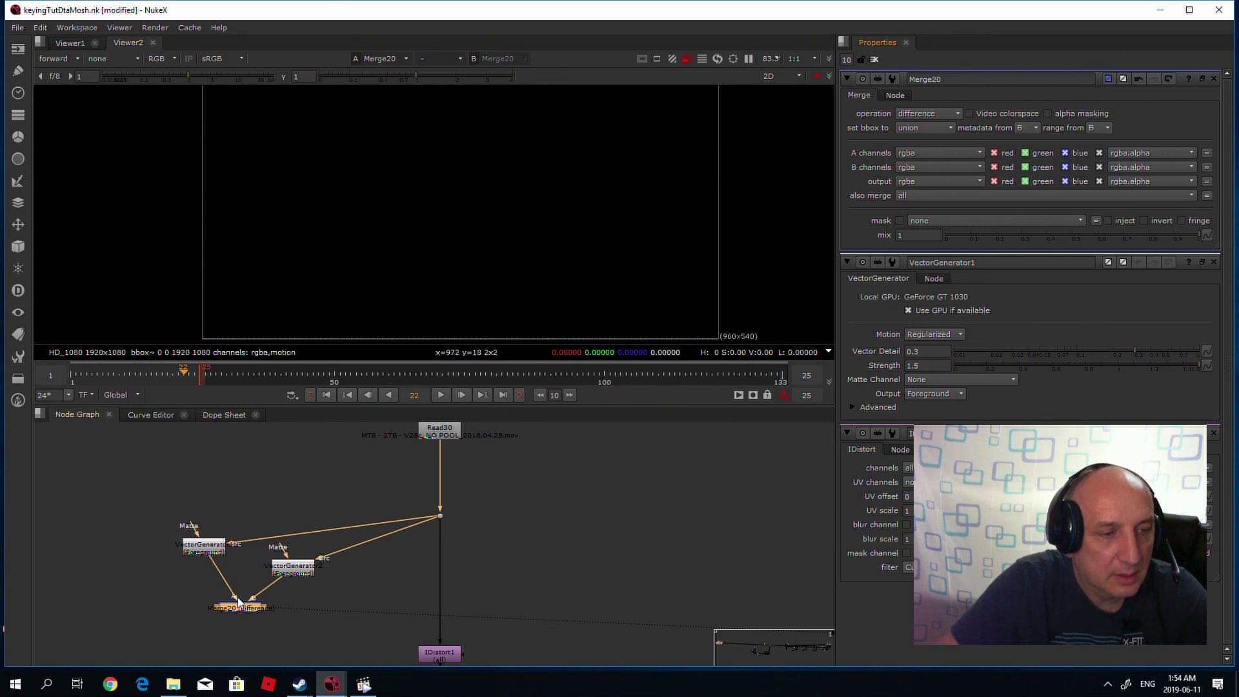
Add a Copy node between the Dot and IDistort, feed its A input from the difference Merge, and view it.
scroll(236, 607, "down", 2)
left_click(313, 598)
key("Tab")
type("d")
type("op")
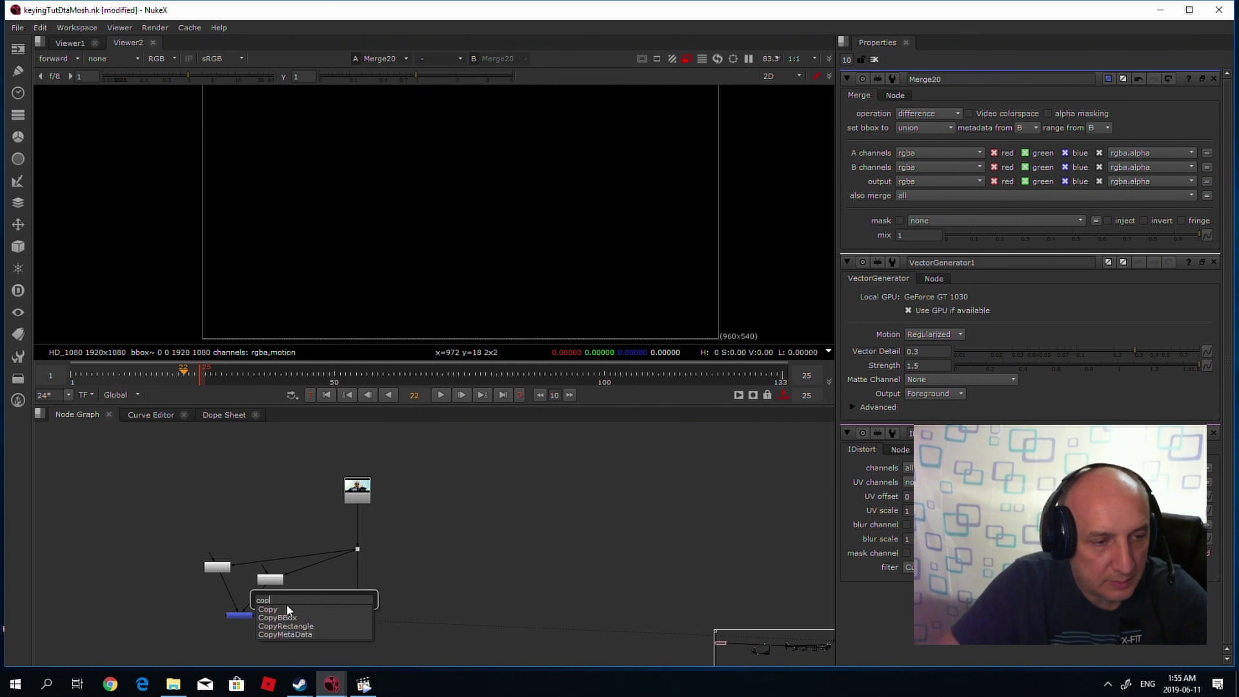
key("Return")
left_click_drag(307, 589, 240, 615)
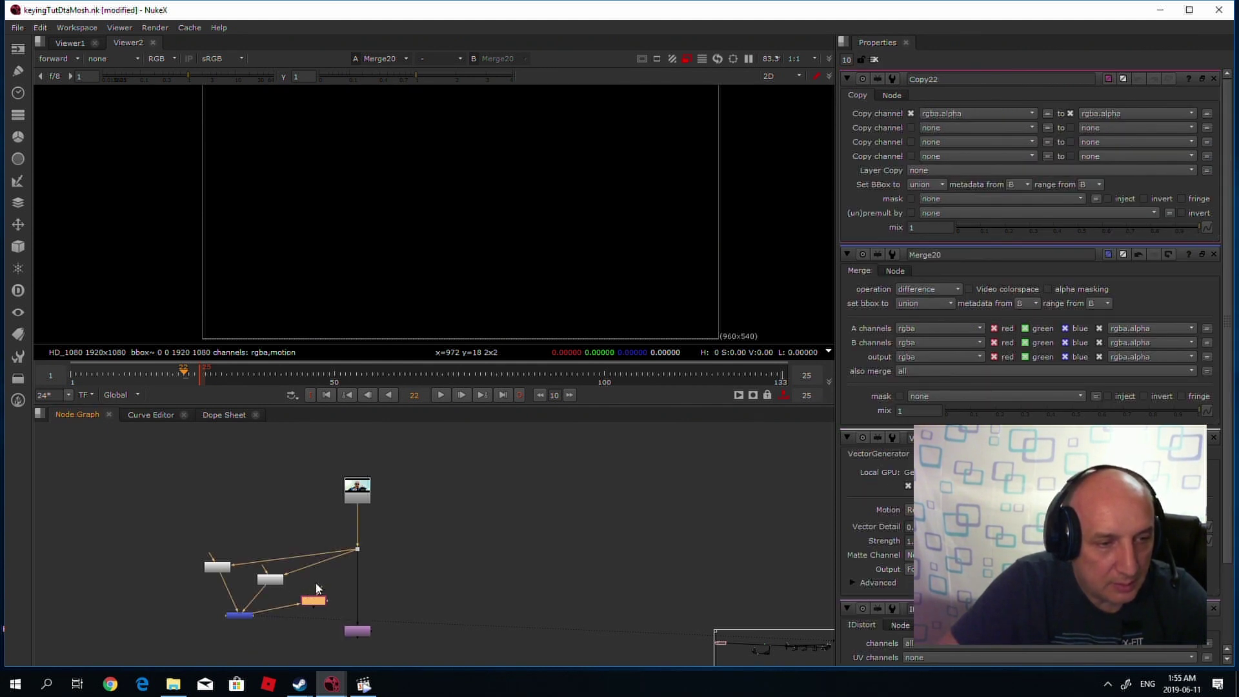
left_click_drag(314, 603, 358, 655)
left_click_drag(359, 605, 359, 620)
key("1")
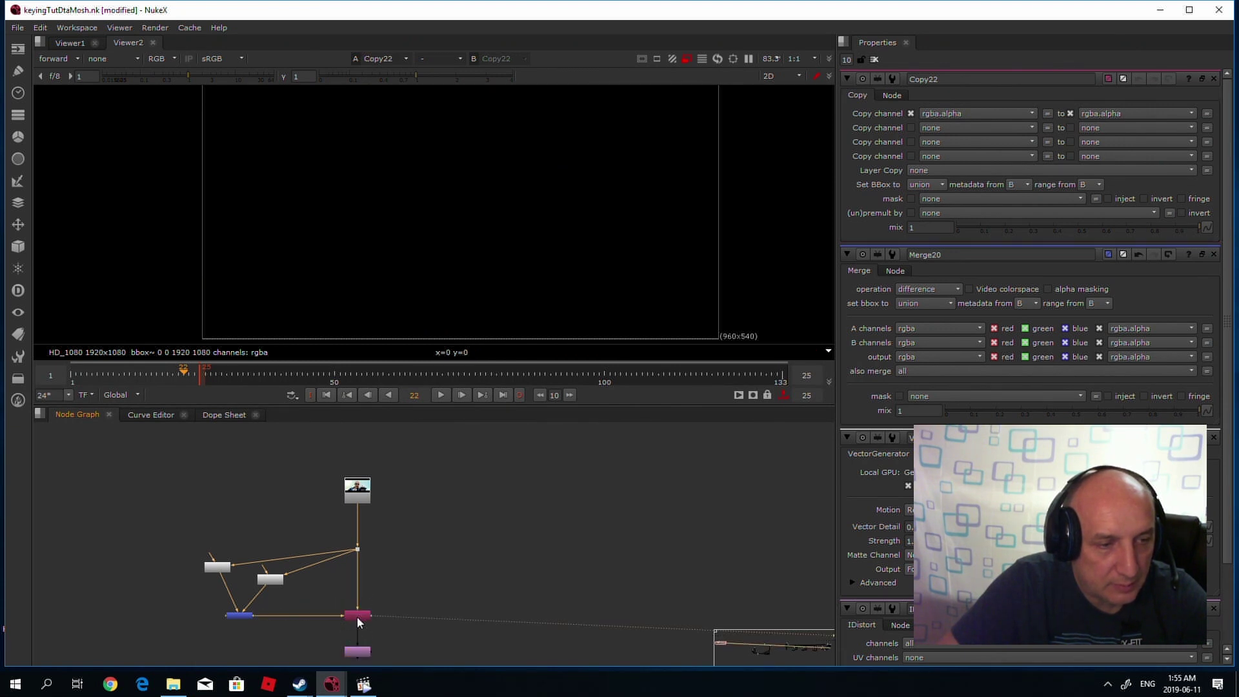
Insert a TimeOffset node between the Dot and the first VectorGenerator's Src input.
left_click(246, 615)
scroll(252, 632, "up", 4)
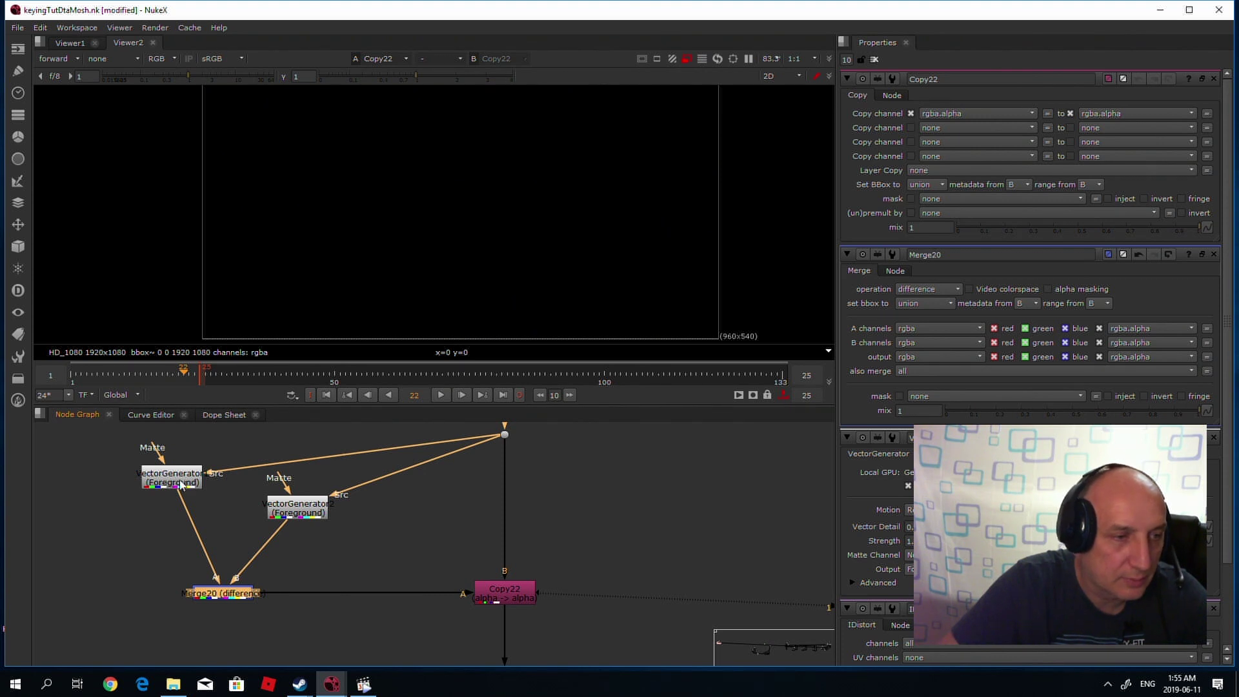
left_click_drag(189, 481, 162, 479)
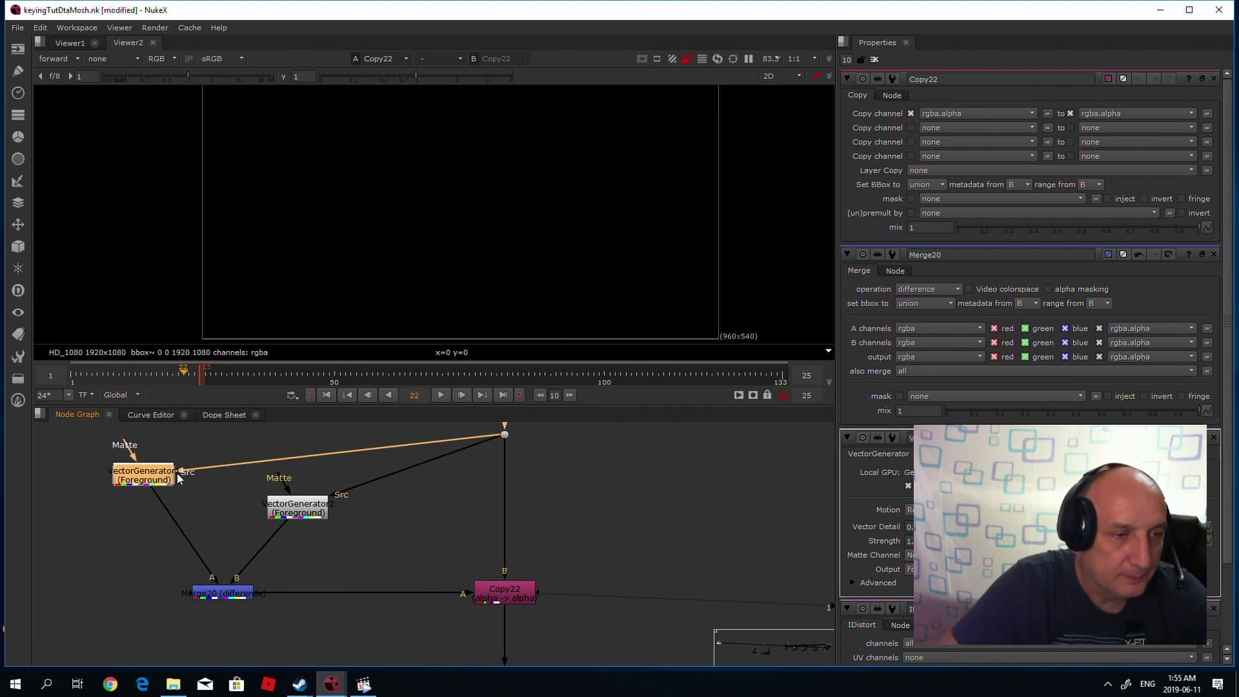
scroll(244, 475, "down", 2)
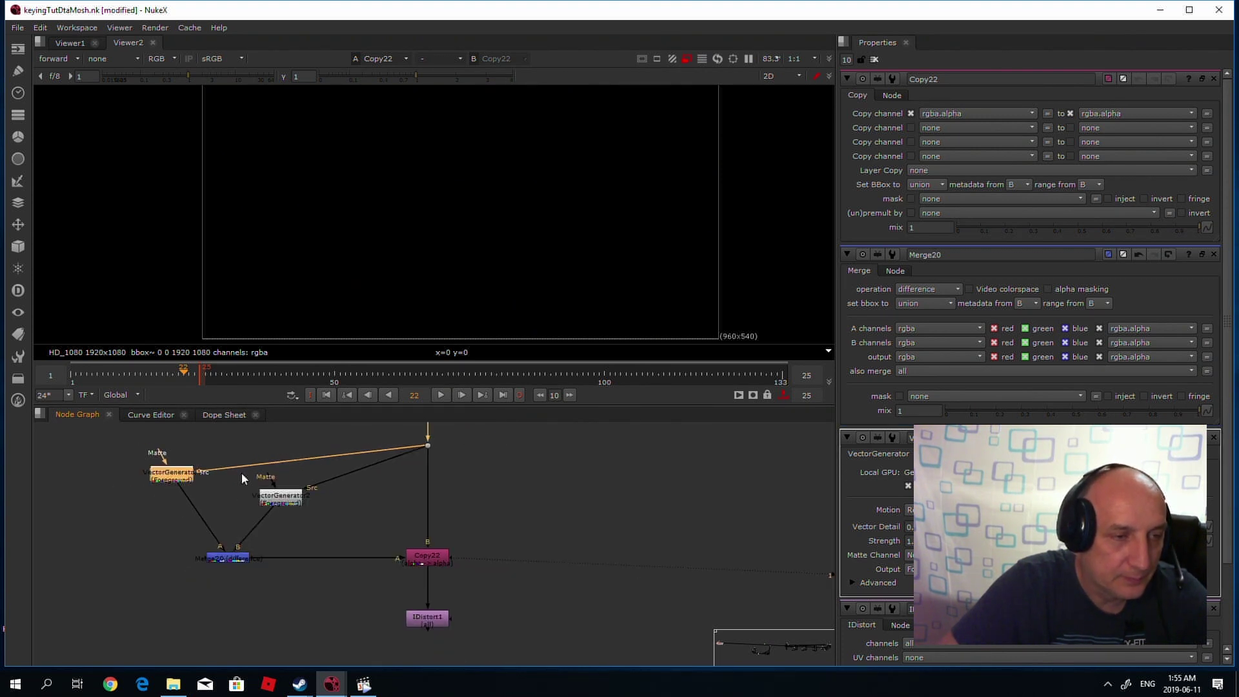
left_click(274, 447)
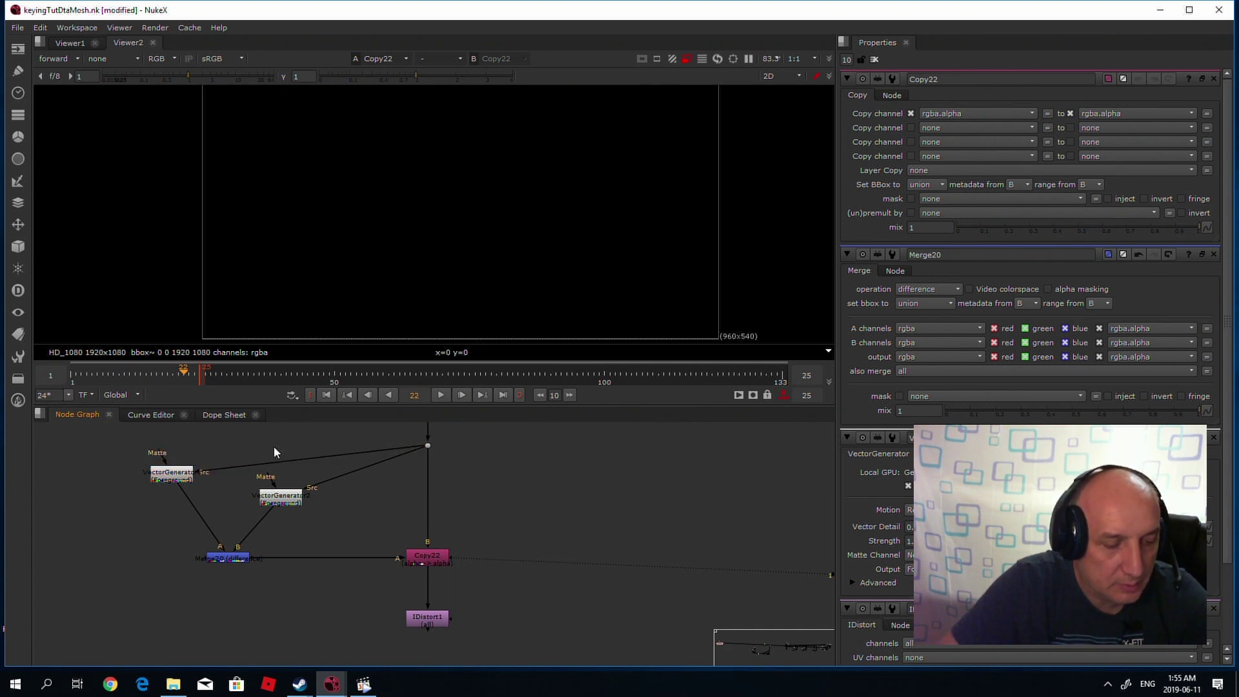
key("Tab")
type("timeoff")
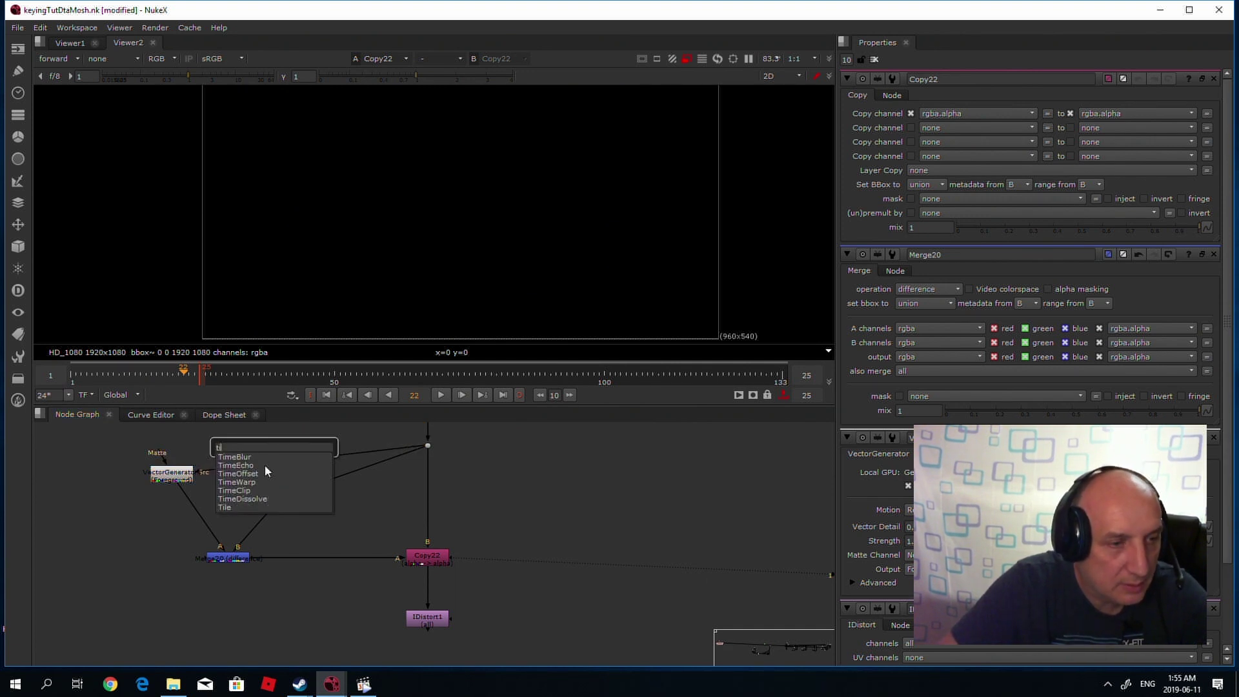
key("Return")
left_click_drag(285, 454, 263, 455)
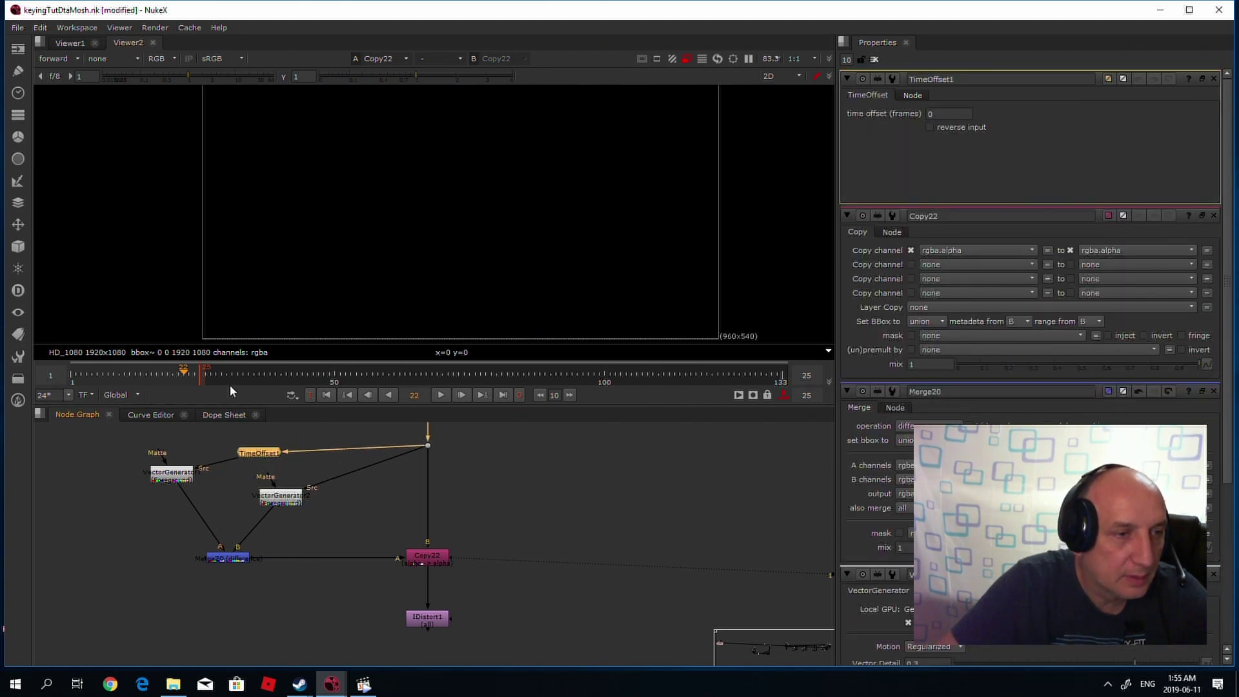
Go to frame 23 and set a keyframe on the TimeOffset's time offset at value 0.
left_click(187, 372)
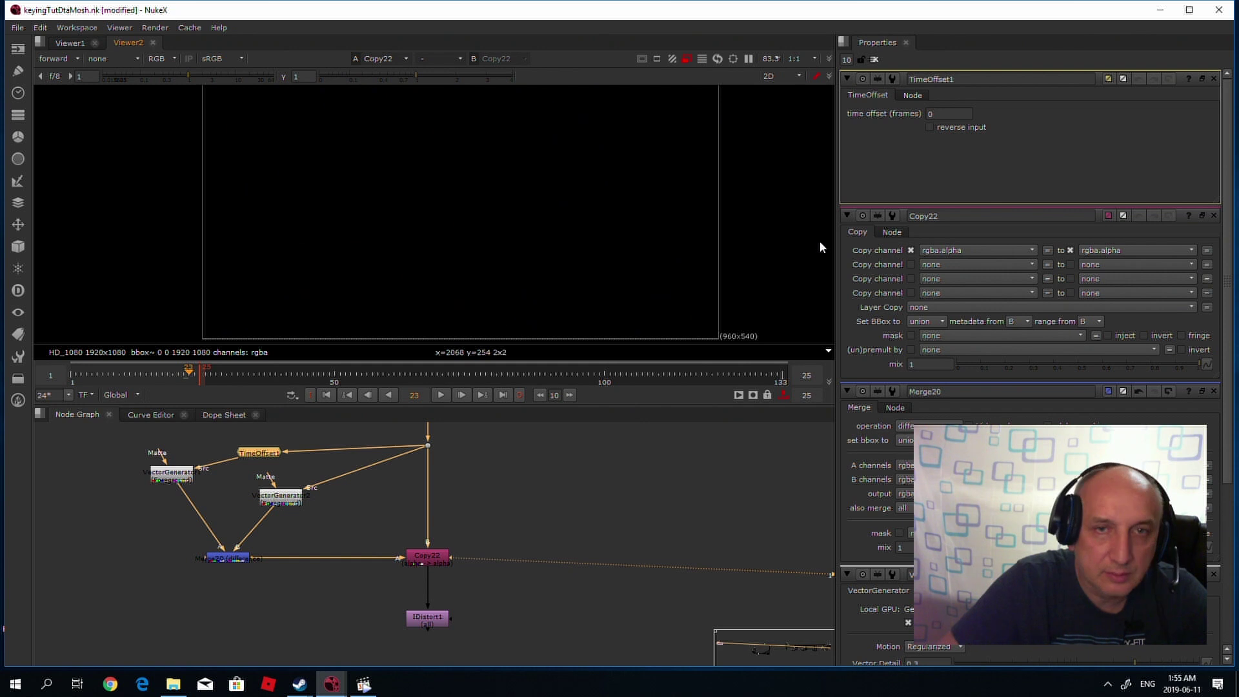
right_click(936, 111)
left_click(936, 111)
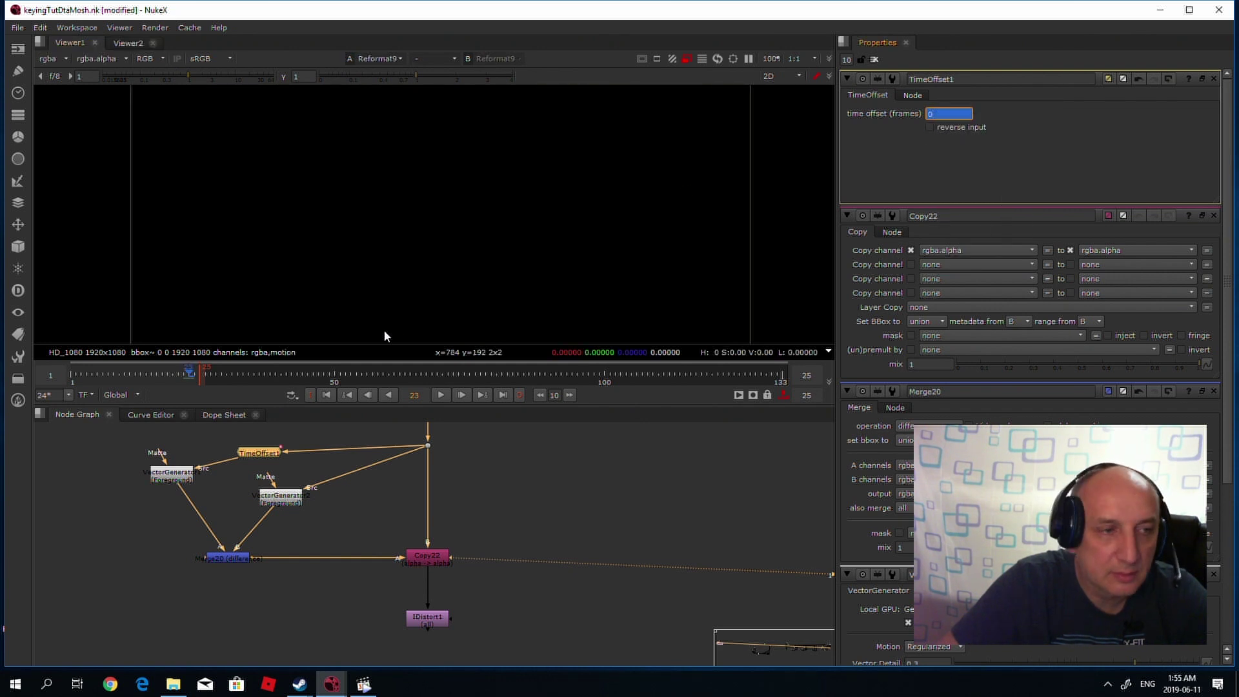
Go to frame 22 and key the TimeOffset's time offset at -3.
left_click(179, 374)
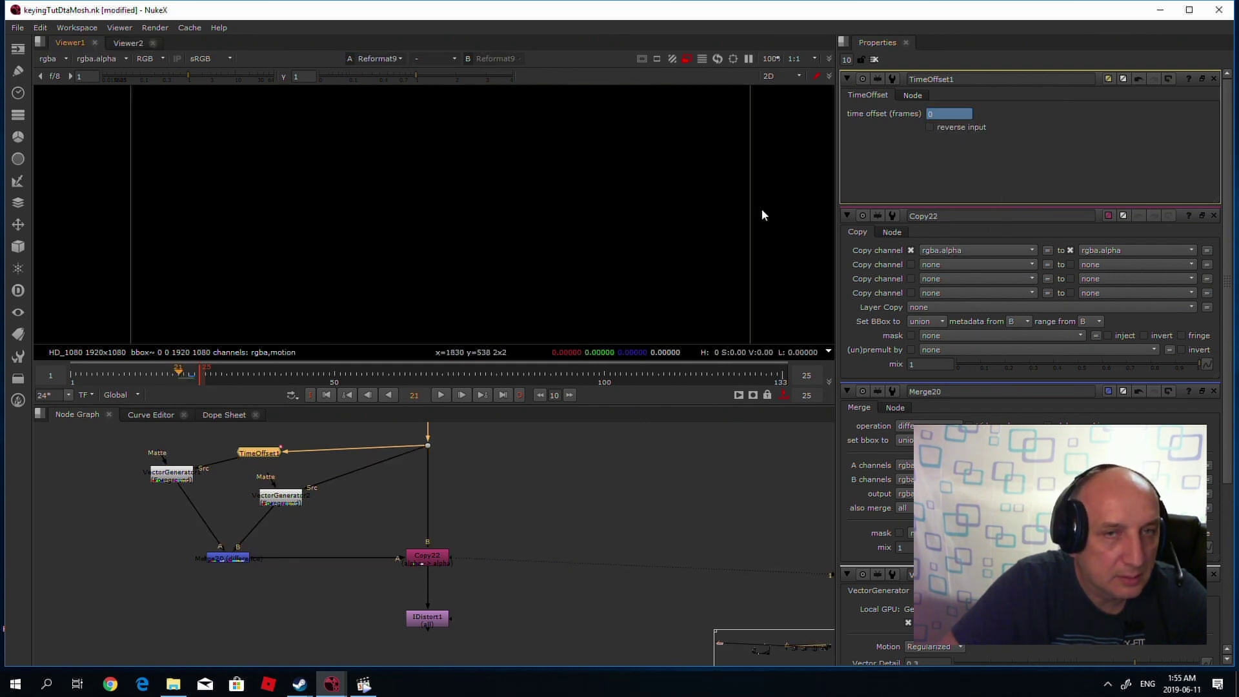
right_click(947, 114)
left_click(942, 113)
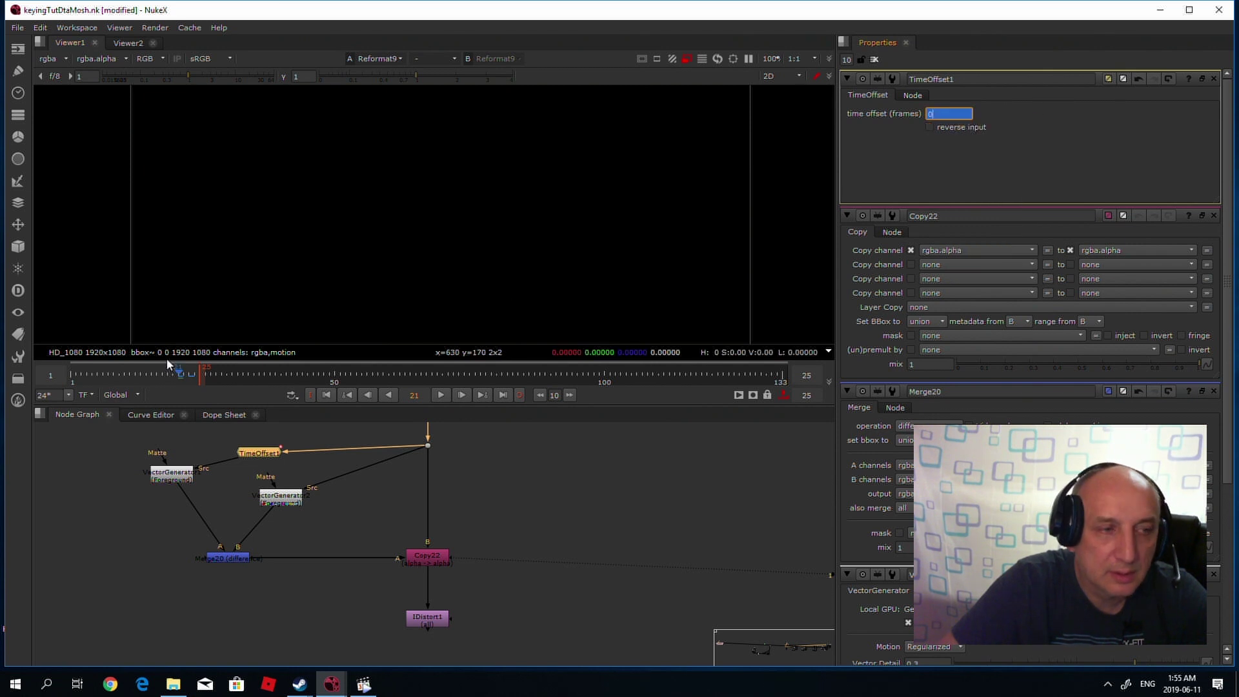
left_click(183, 376)
left_click(944, 114)
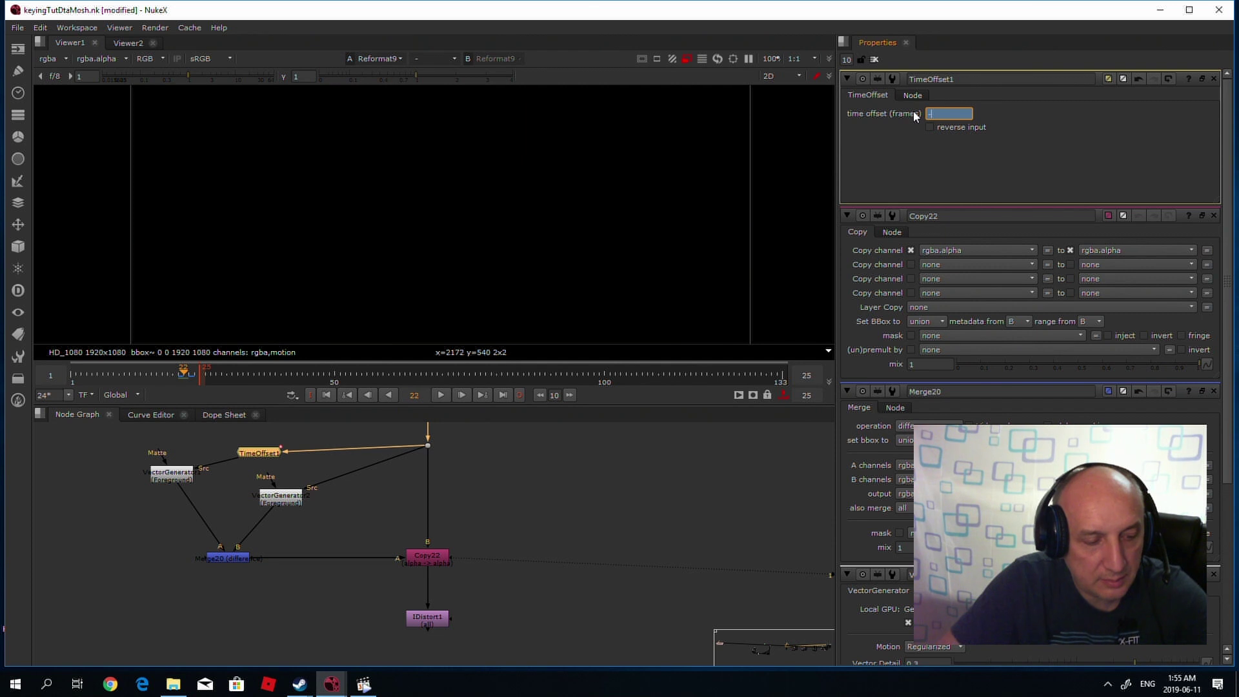
type("-3")
key("Return")
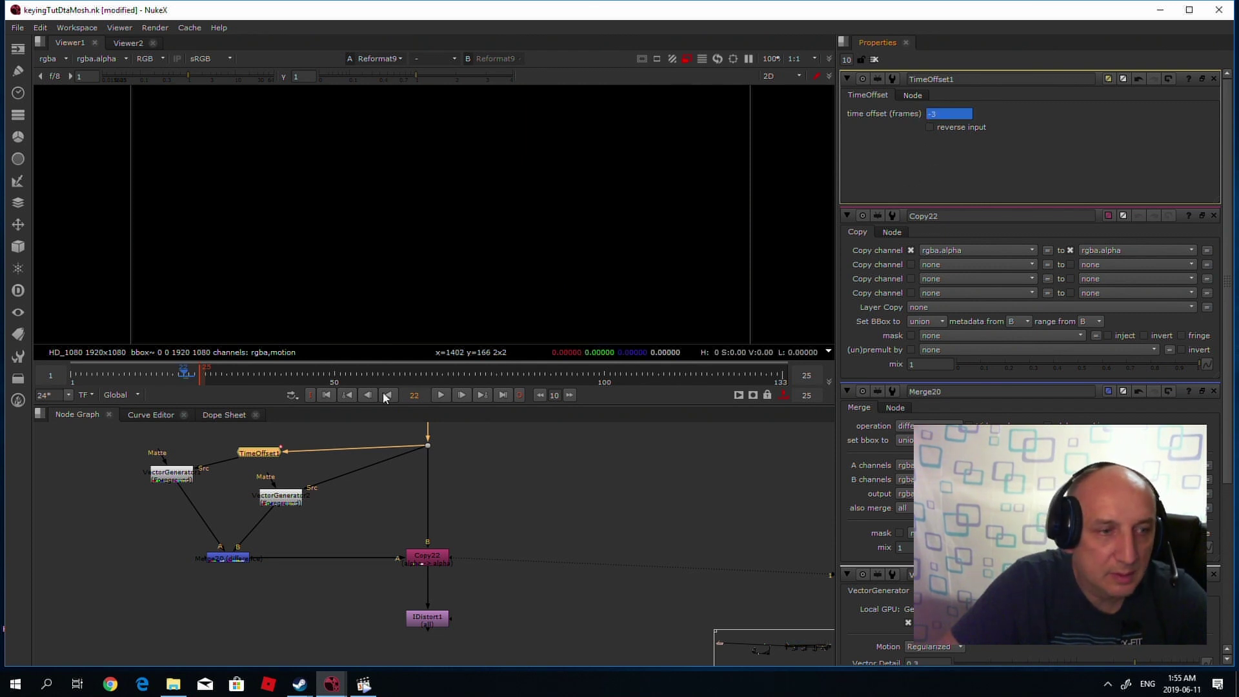
View the difference Merge, examine its forward motion layer, and return the viewer to rgba.
left_click(226, 559)
key("1")
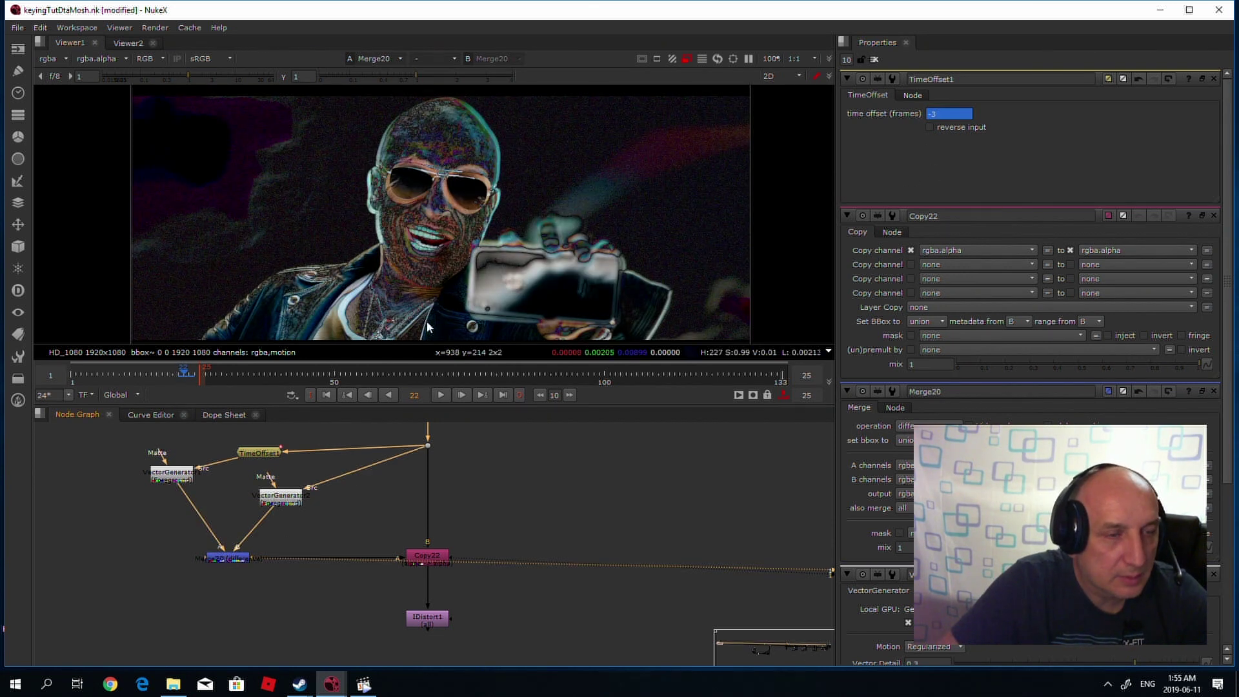
left_click(96, 59)
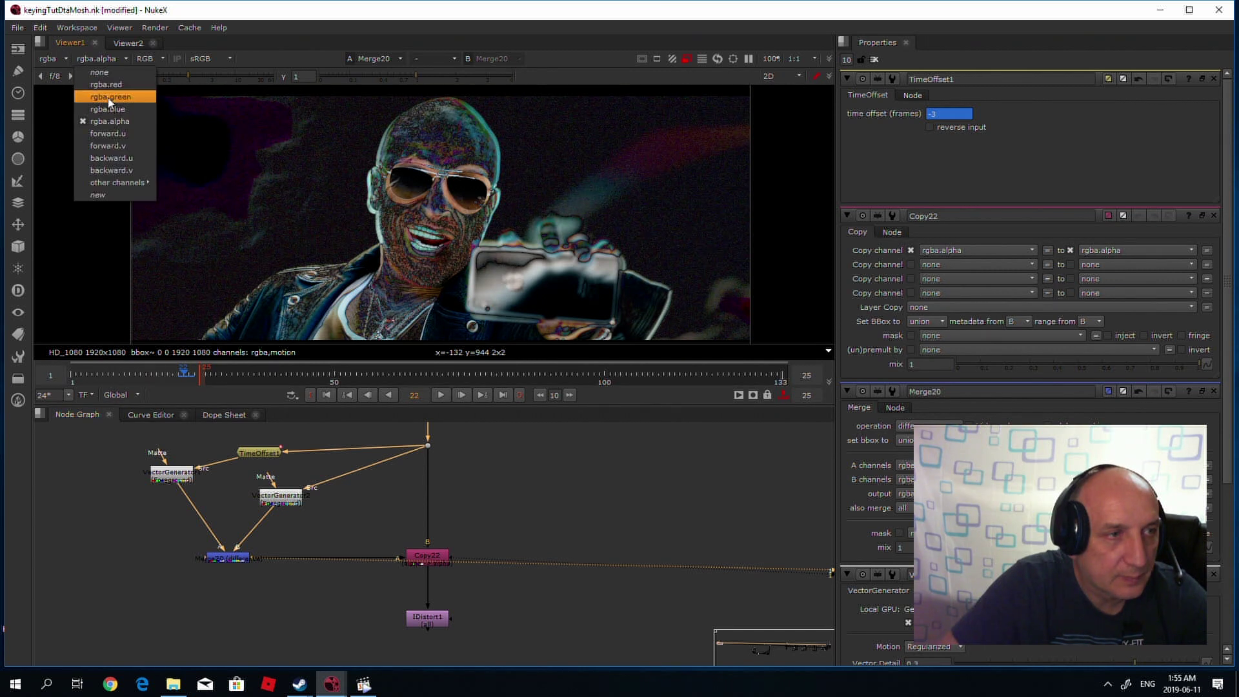
left_click(119, 135)
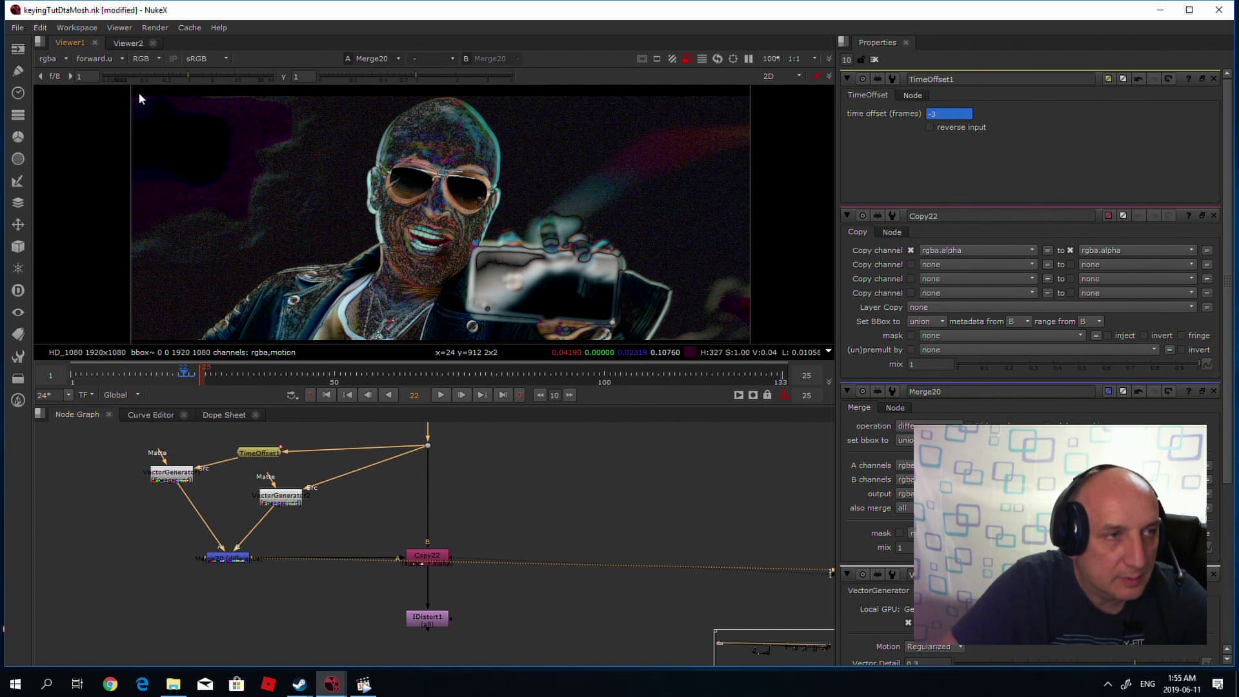
left_click(53, 59)
left_click(66, 133)
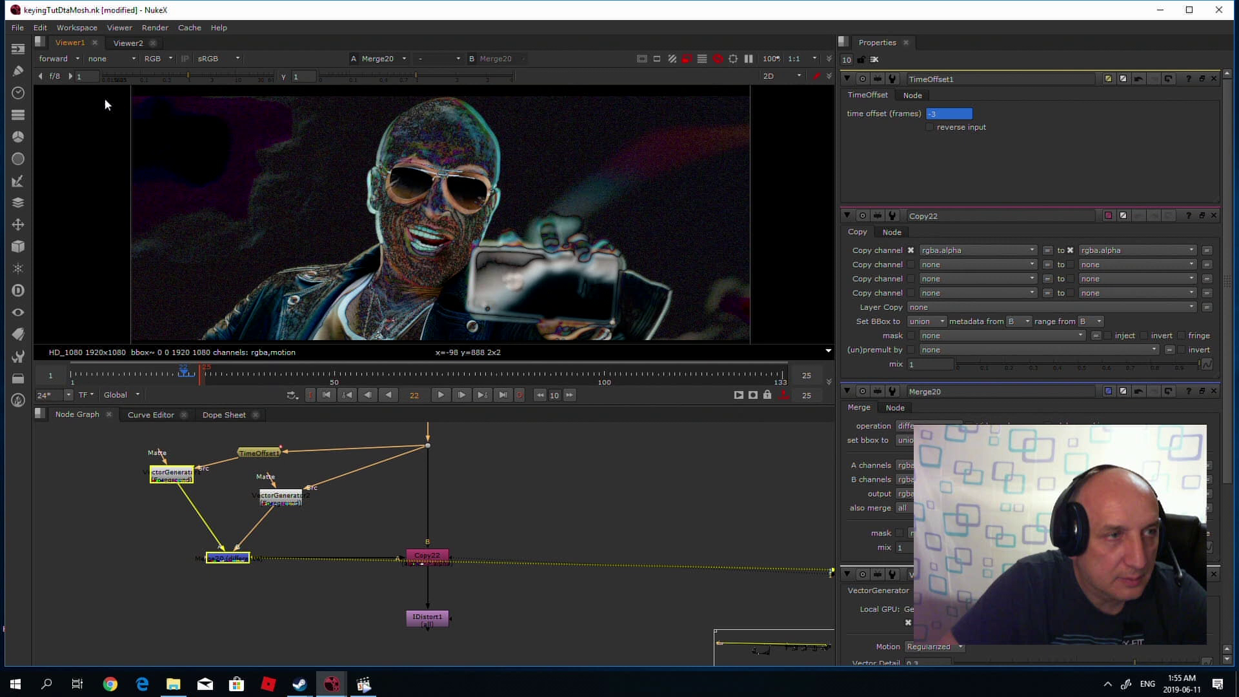
left_click(107, 57)
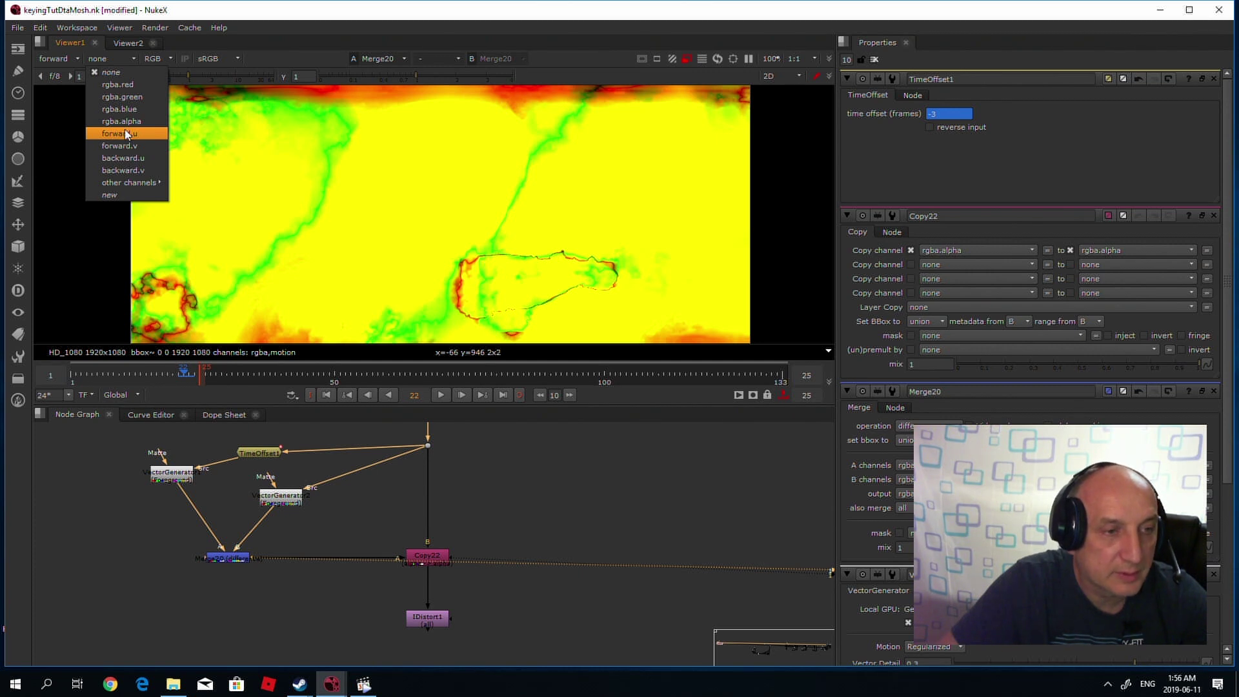
left_click(67, 57)
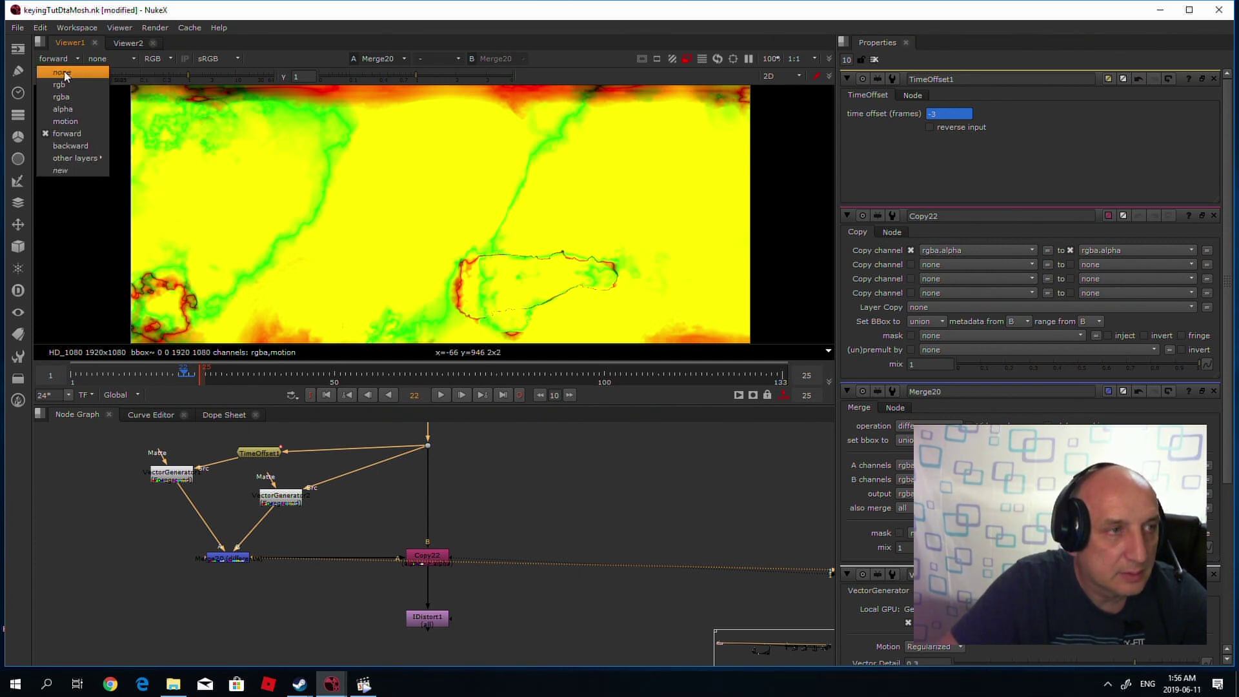
left_click(61, 97)
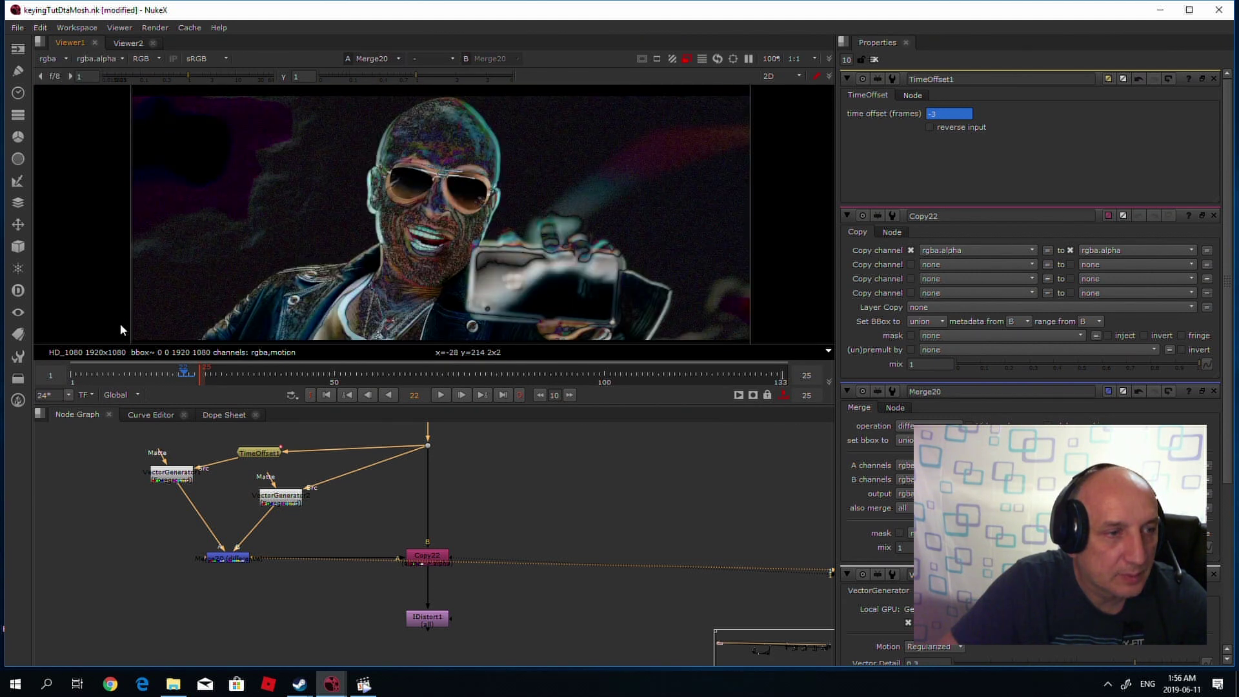
Go to frame 10 and key the TimeOffset's time offset at -4.
left_click(120, 373)
left_click(933, 114)
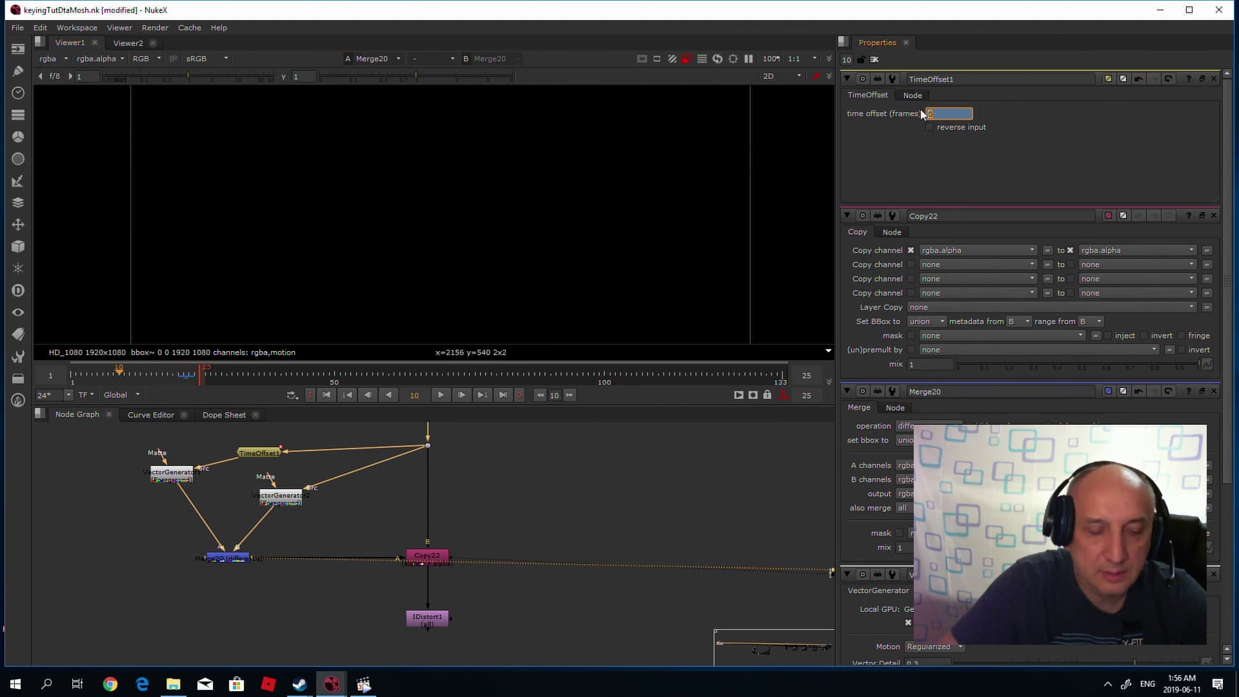
type("-4")
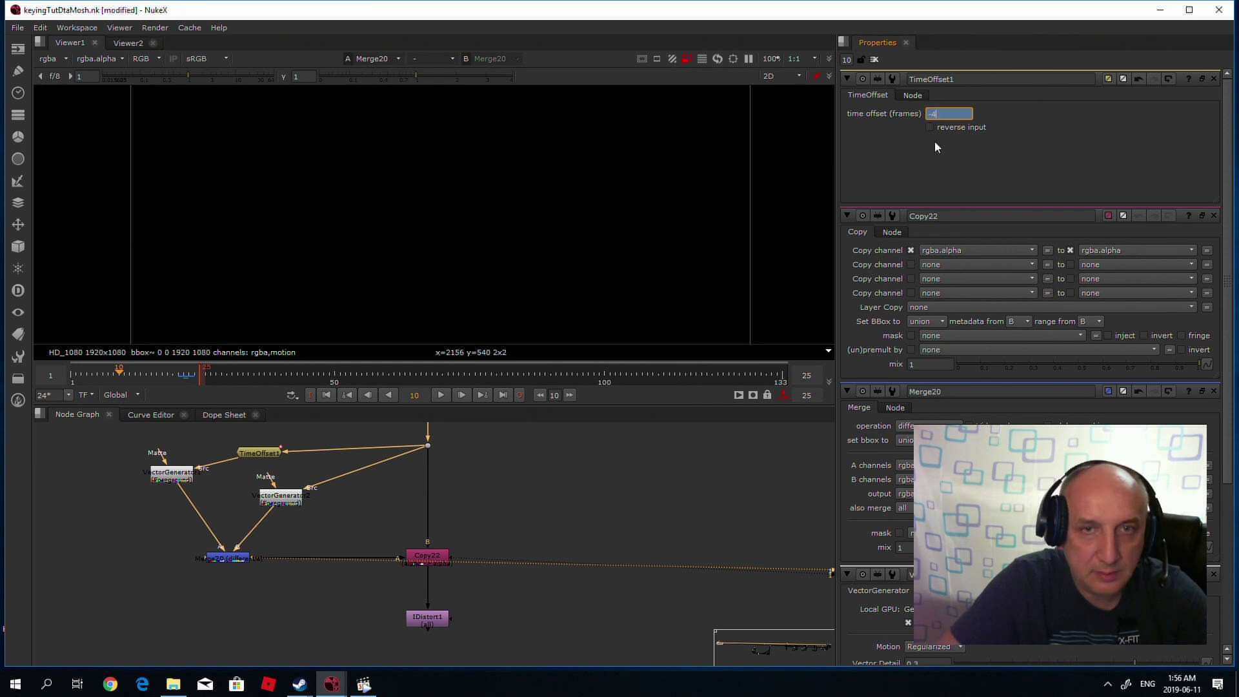
key("Return")
Key the TimeOffset's time offset at 0 on frame 11 and on frame 9.
left_click(123, 373)
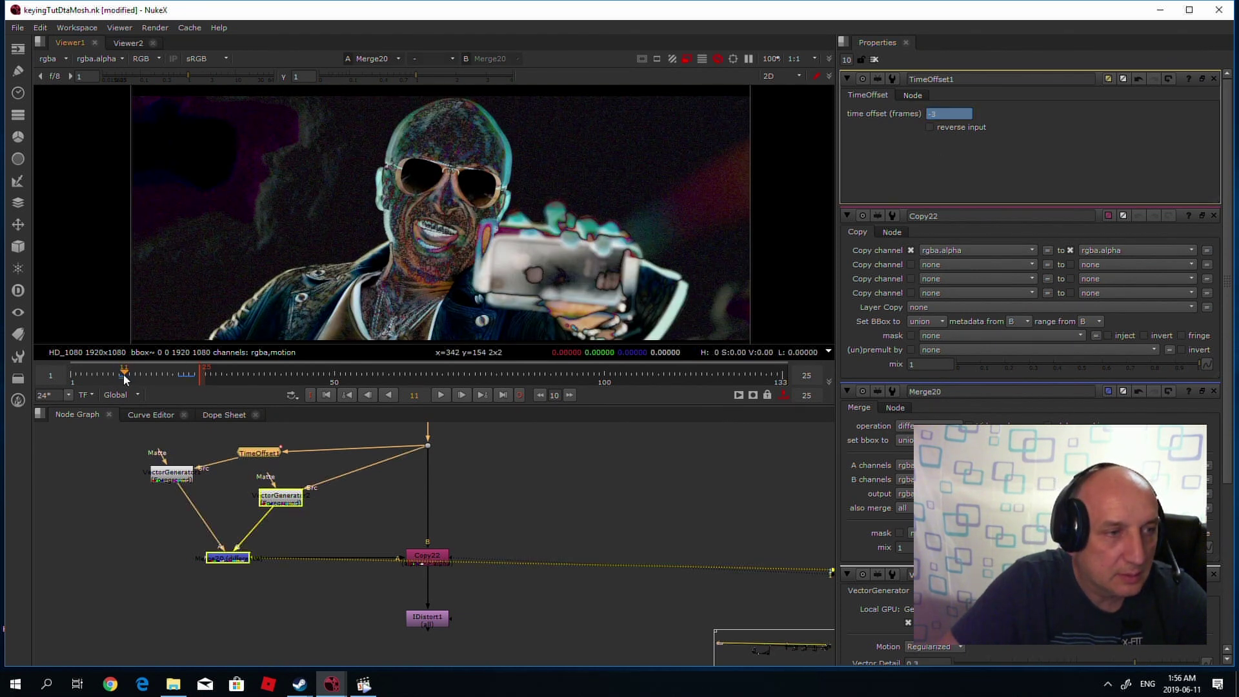
scroll(949, 118, "up", 1)
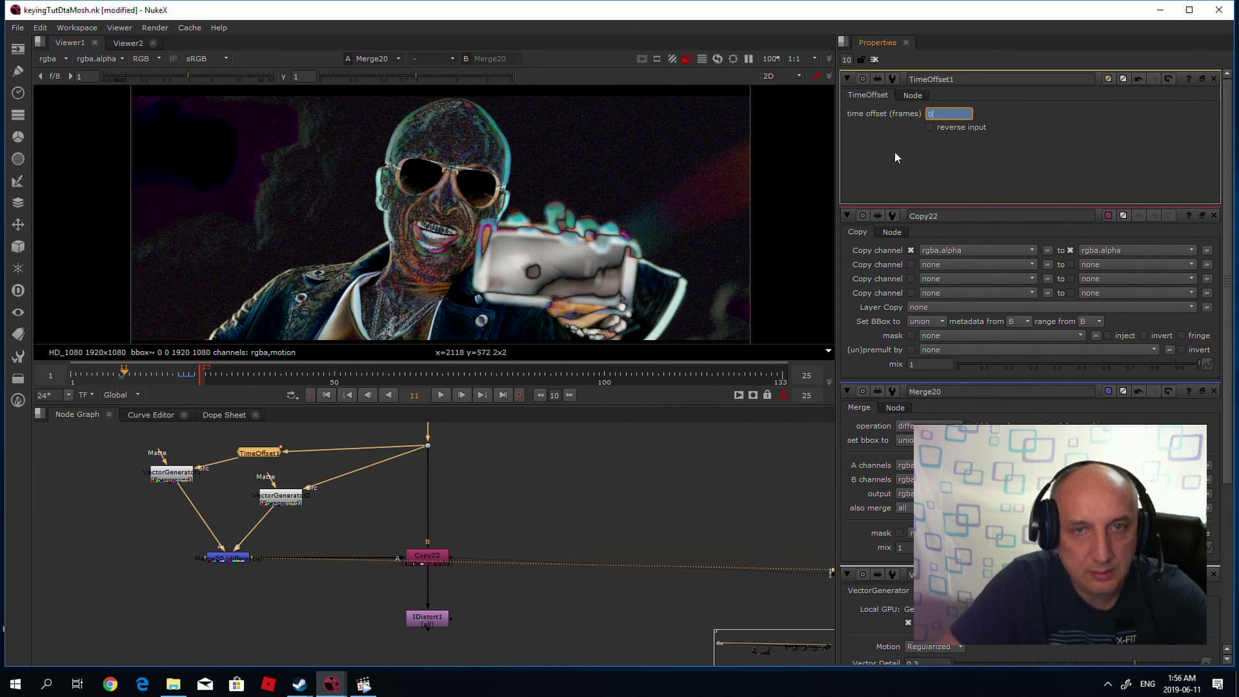
type("0")
key("Return")
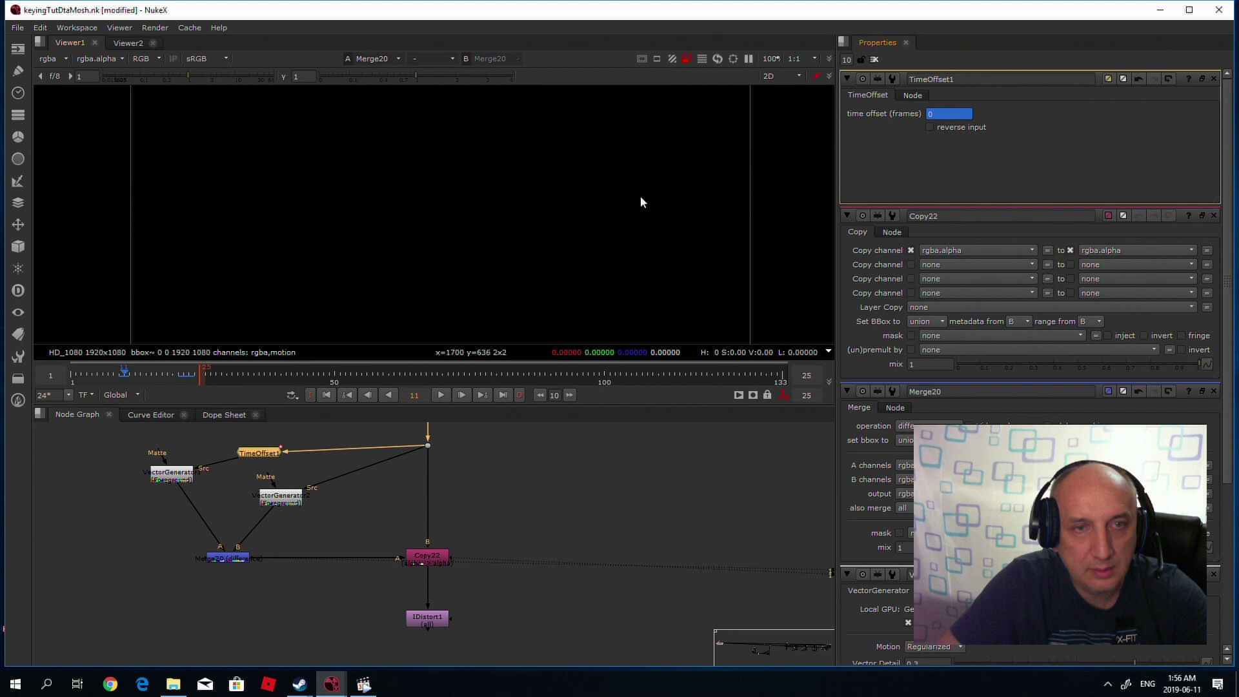
type("-4")
key("Return")
left_click(114, 373)
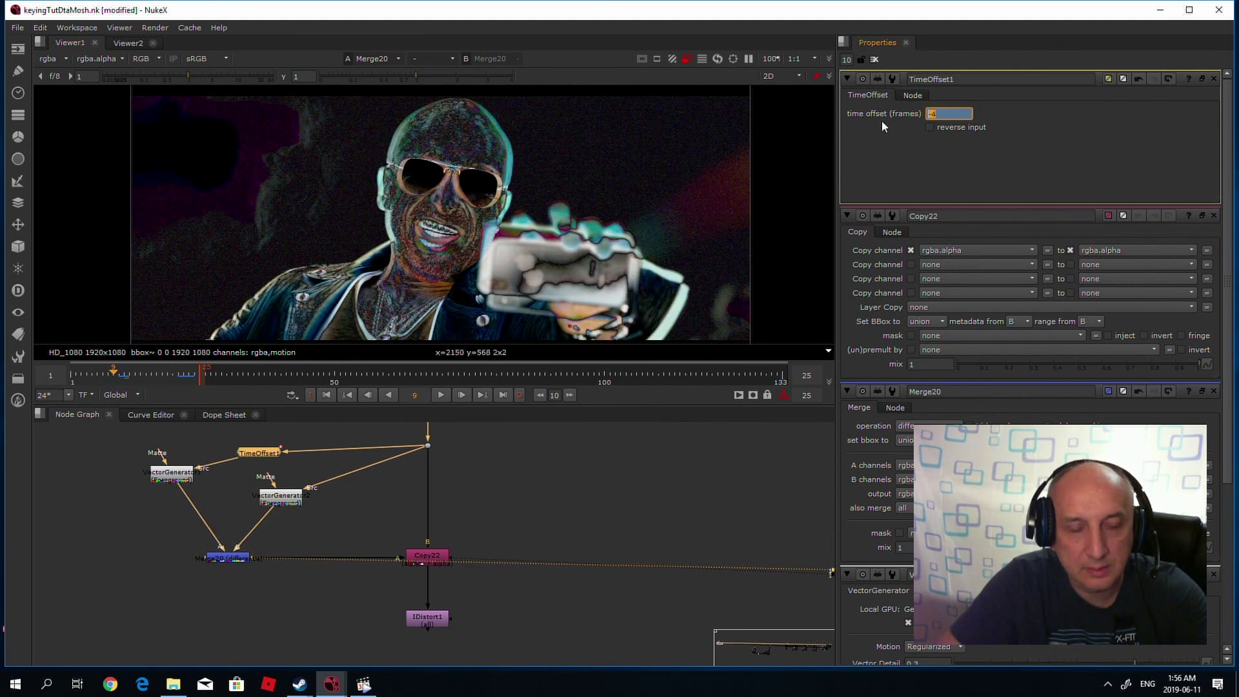
type("0")
key("Return")
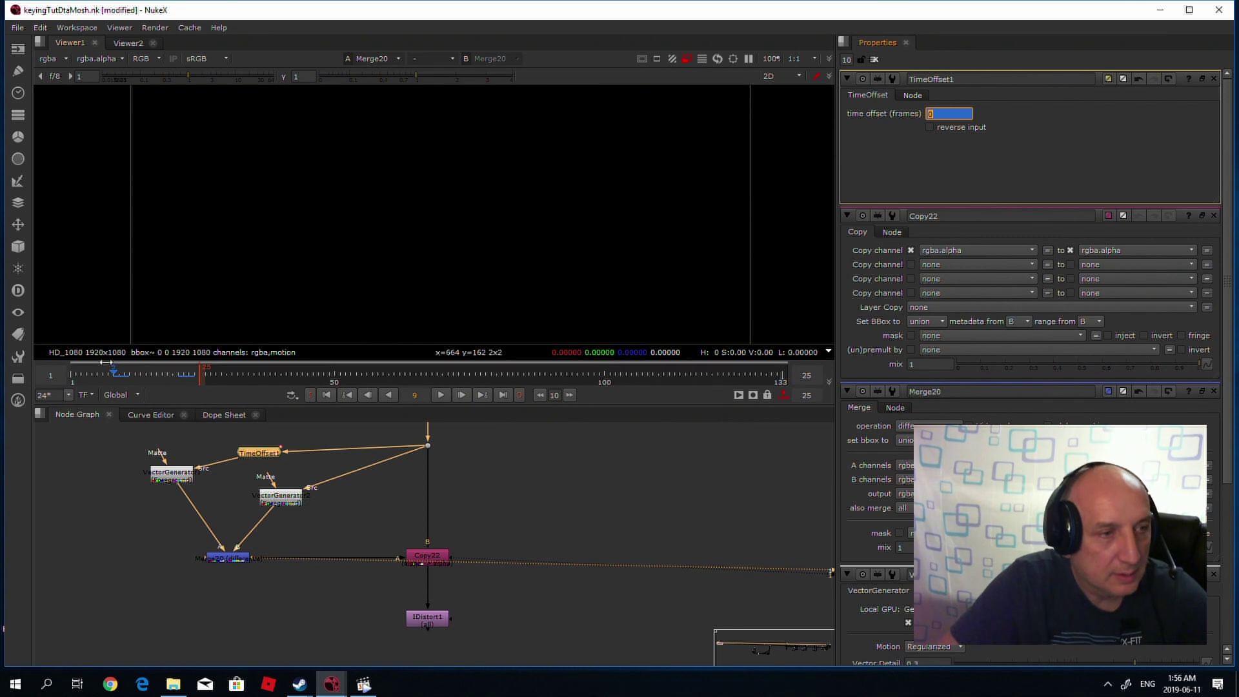
View the IDistort node, set its UV scale to 10.4, and set its UV channels to forward.
mouse_move(114, 374)
left_mouse_down()
mouse_move(135, 375)
mouse_move(116, 380)
left_mouse_up()
left_click(427, 618)
key("1")
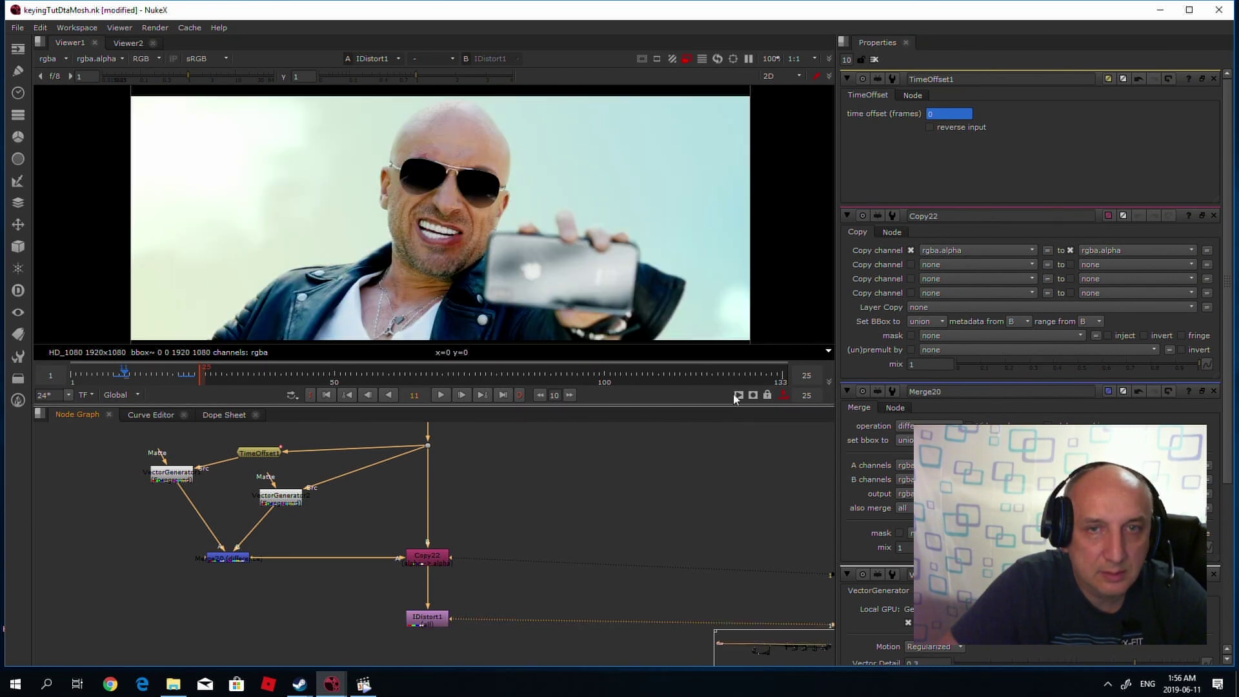
double_click(423, 618)
left_click_drag(1001, 155, 1028, 155)
left_click_drag(118, 369, 114, 371)
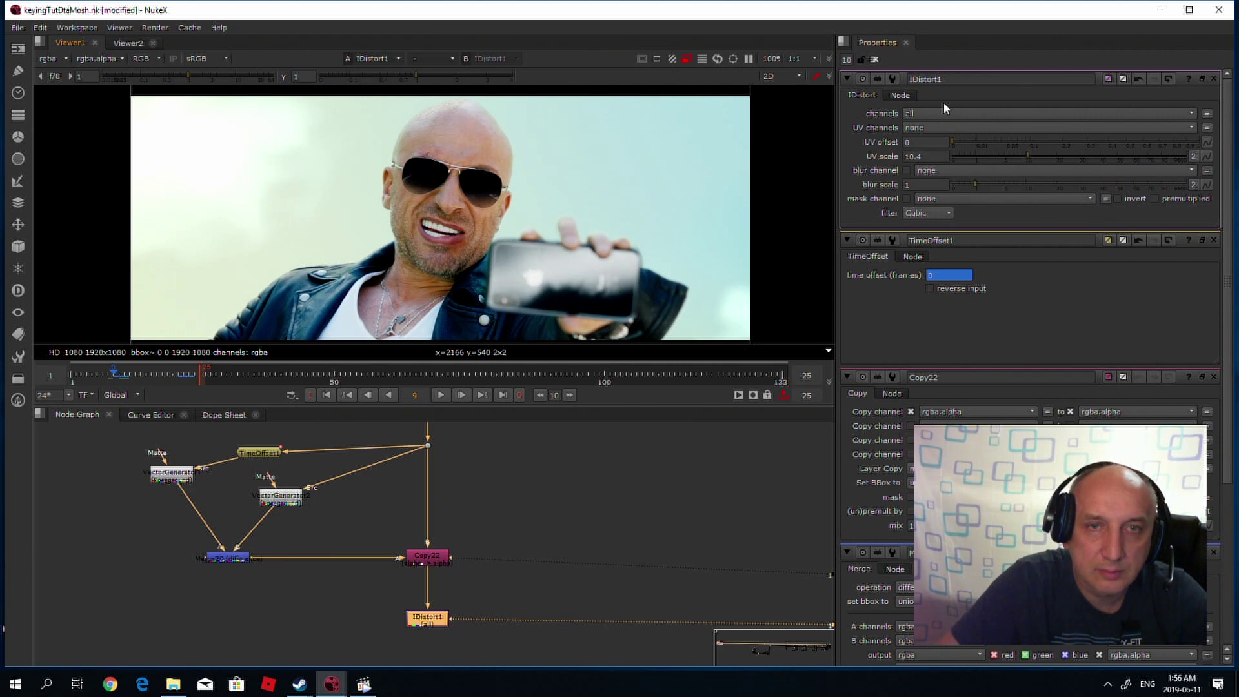
left_click(927, 127)
mouse_move(941, 189)
left_click(1033, 214)
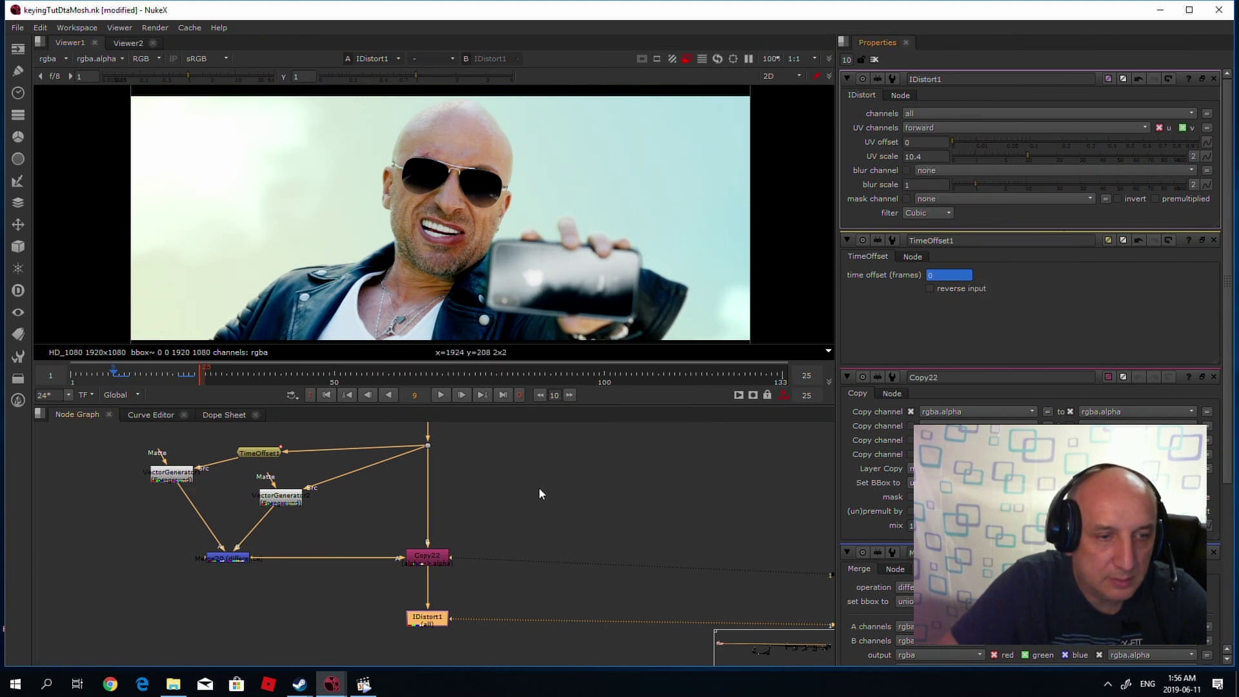
Set the Copy node to copy forward.u to forward.u and forward.v to forward.v.
double_click(428, 564)
left_click(971, 116)
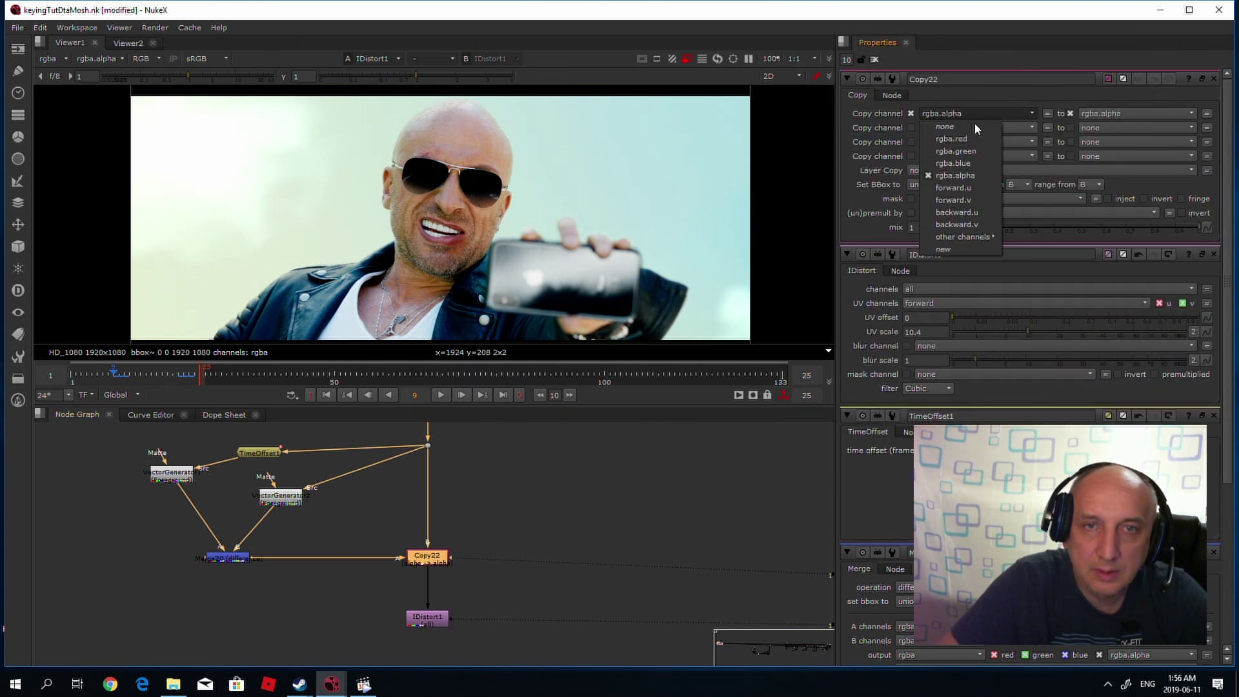
left_click(966, 187)
left_click(1124, 115)
left_click(1123, 188)
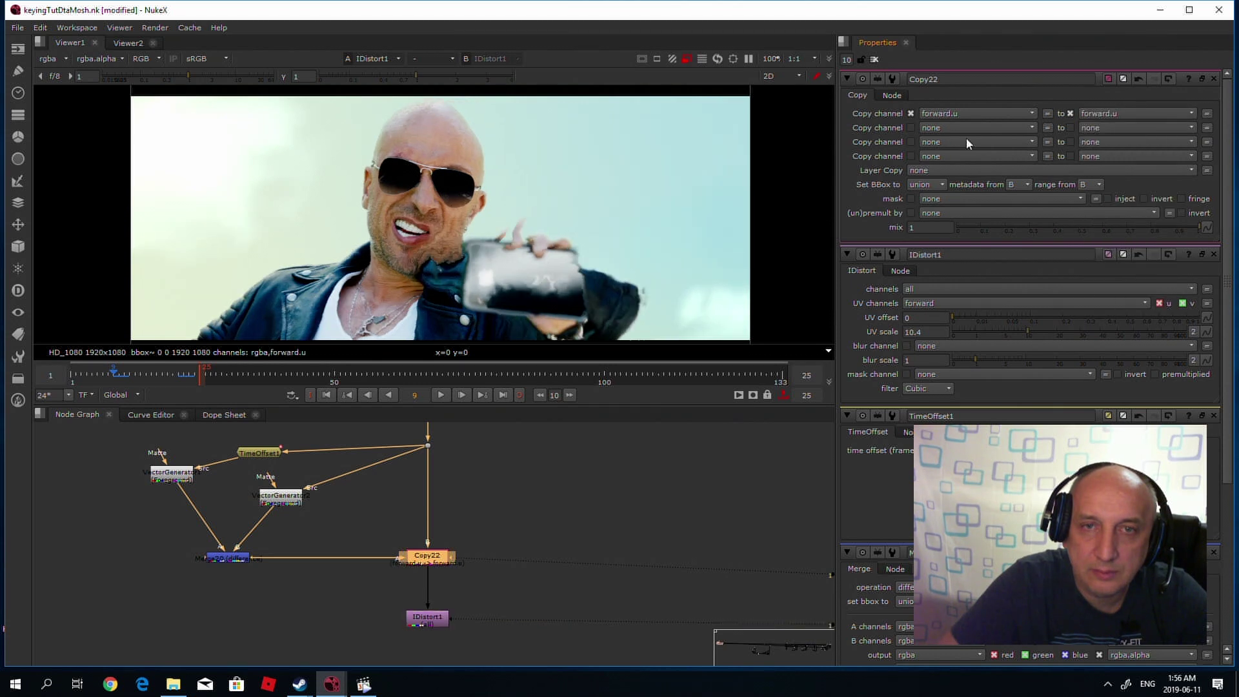
left_click(949, 127)
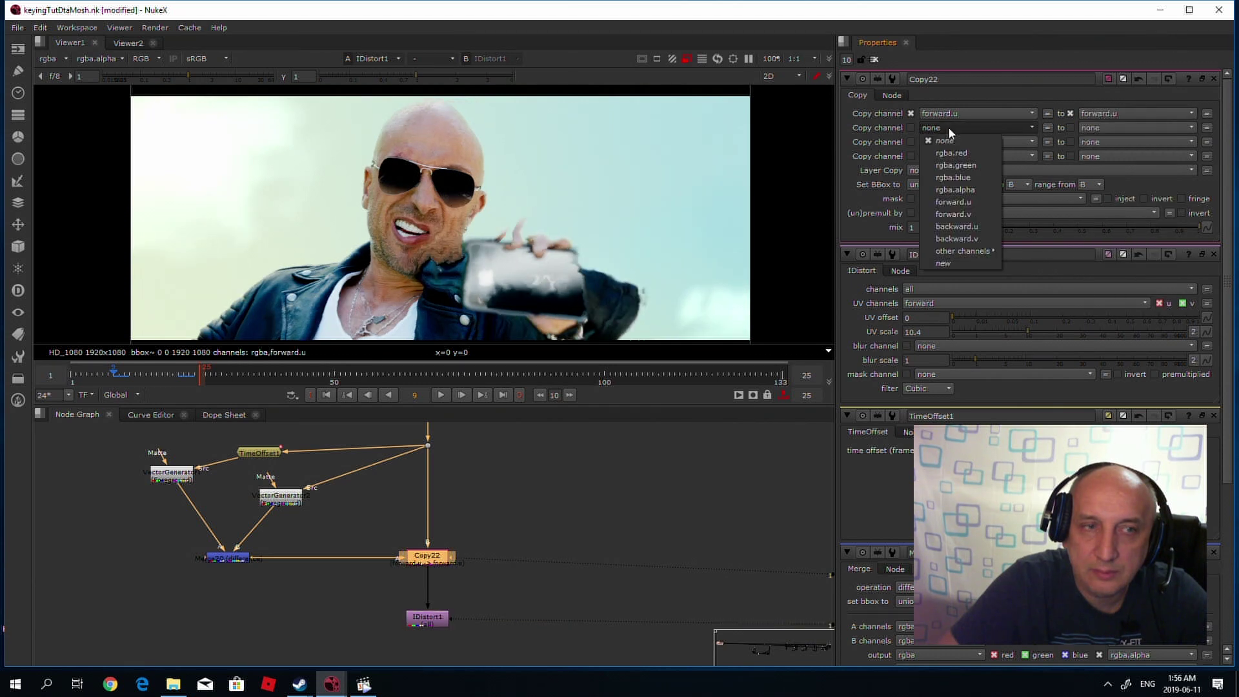
left_click(968, 214)
left_click(1110, 128)
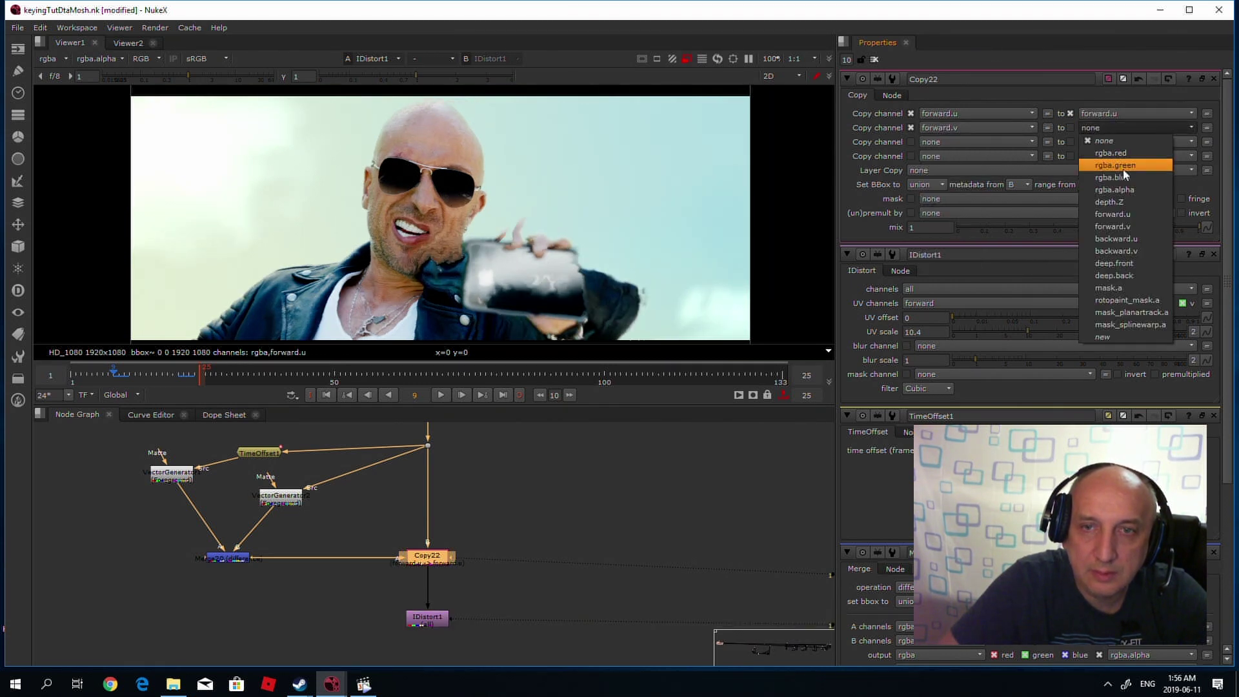
left_click(1127, 227)
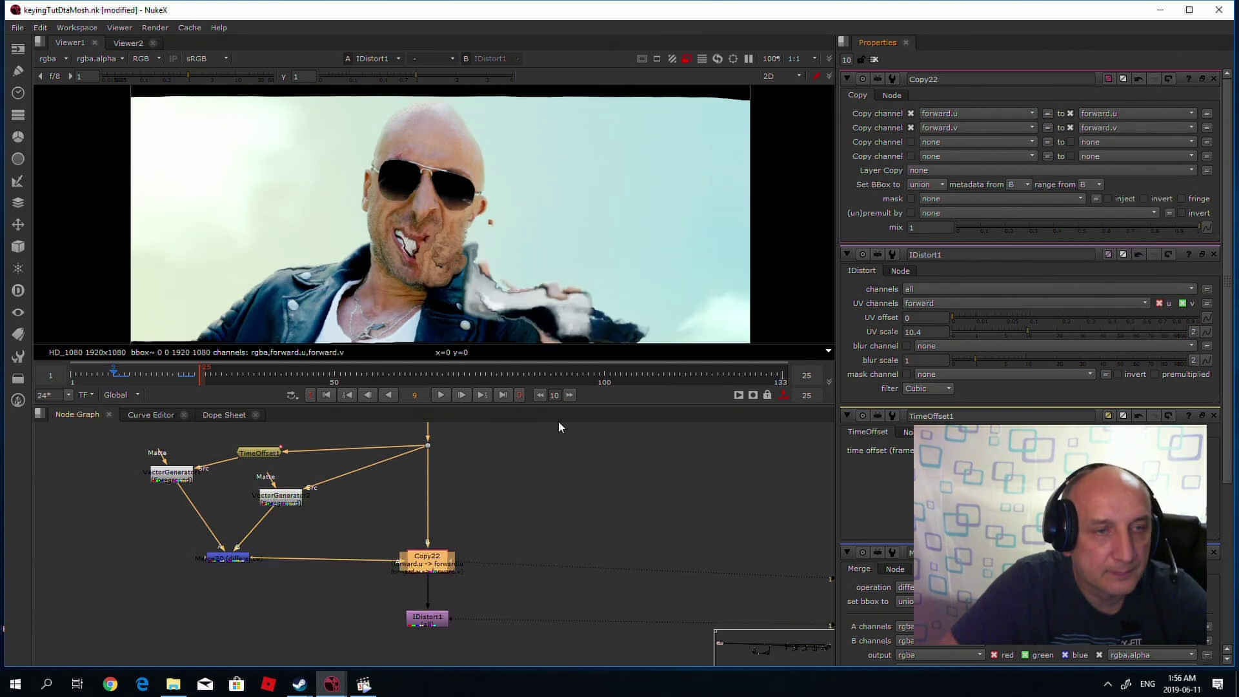
Set the IDistort node's UV scale to 2.2.
double_click(427, 618)
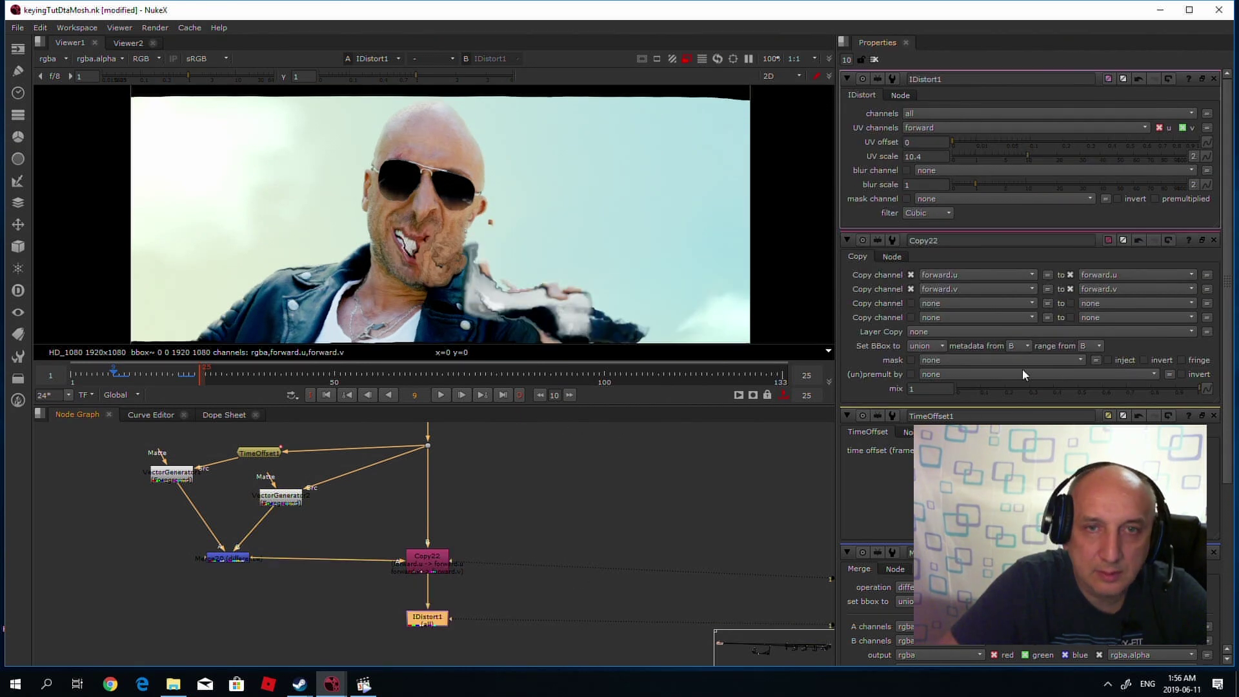
left_click_drag(1019, 157, 984, 156)
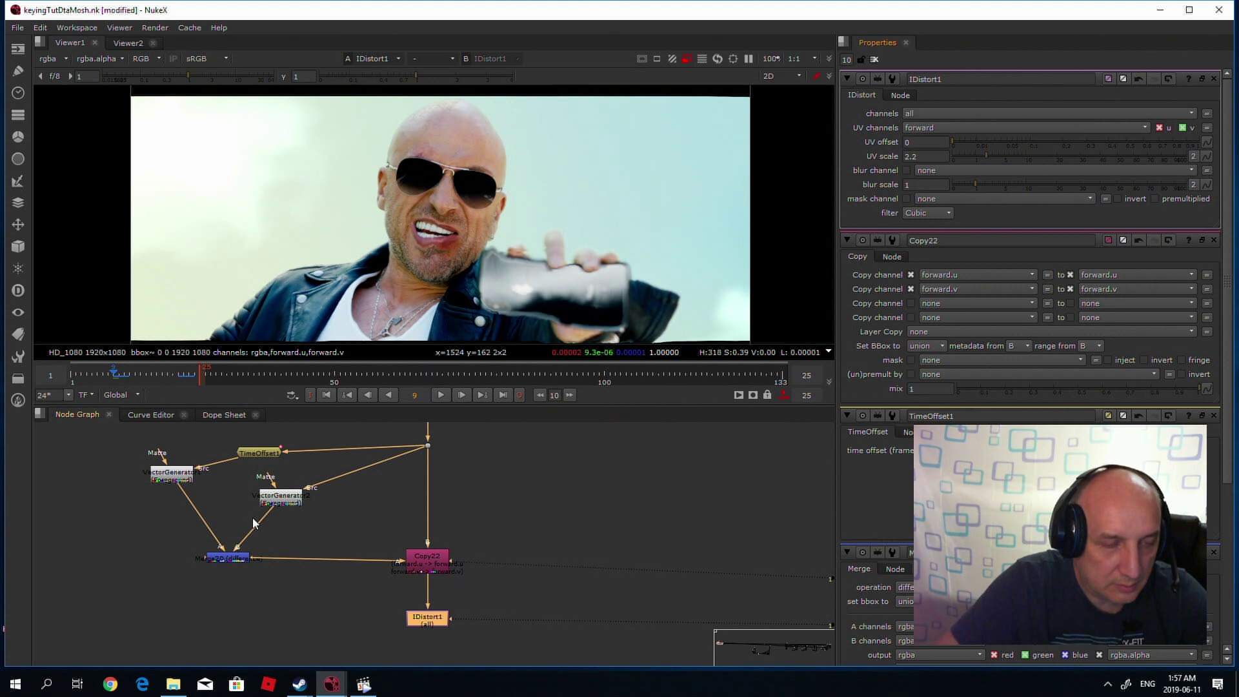
Add a Grade with gain 2.5 and gamma 0.81 before the second VectorGenerator, and another Grade between the TimeOffset and the first VectorGenerator.
key("g")
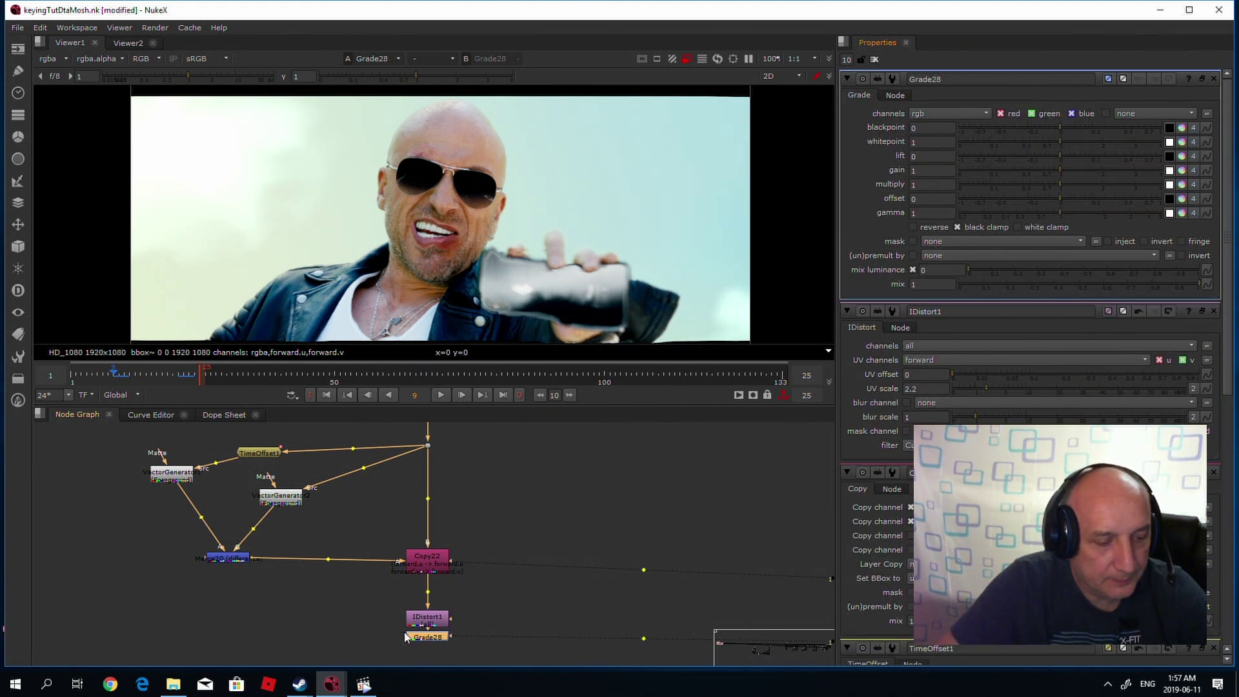
left_click_drag(426, 637, 261, 530)
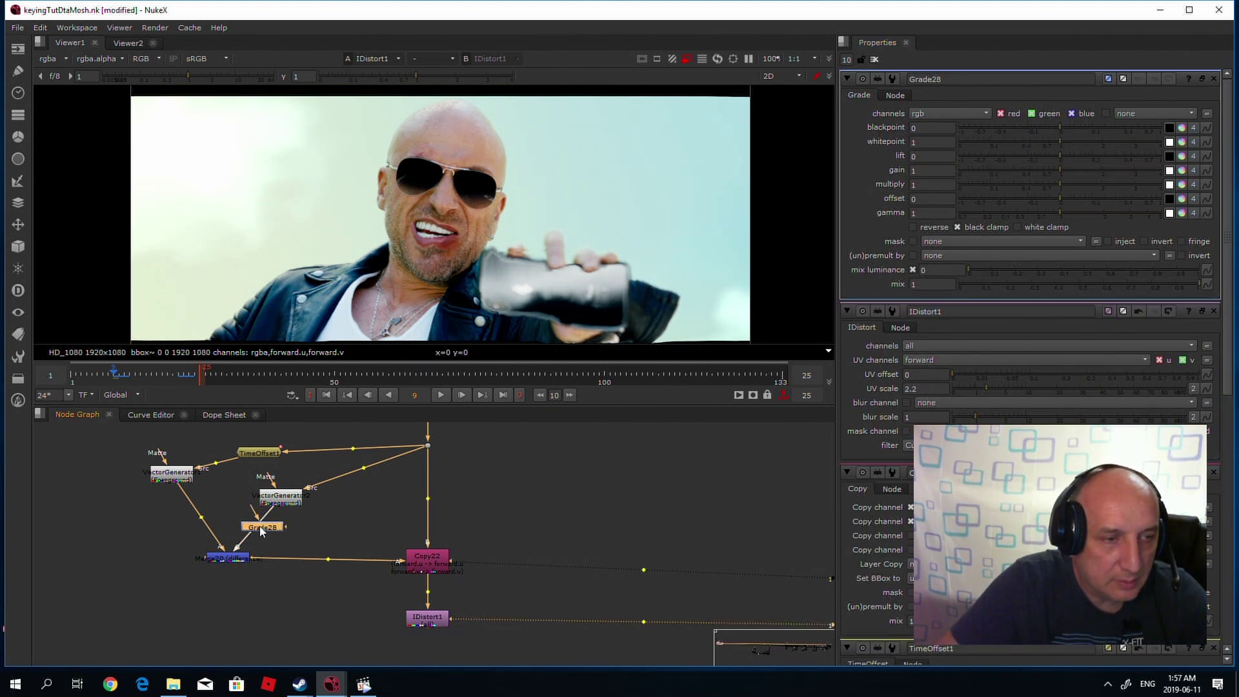
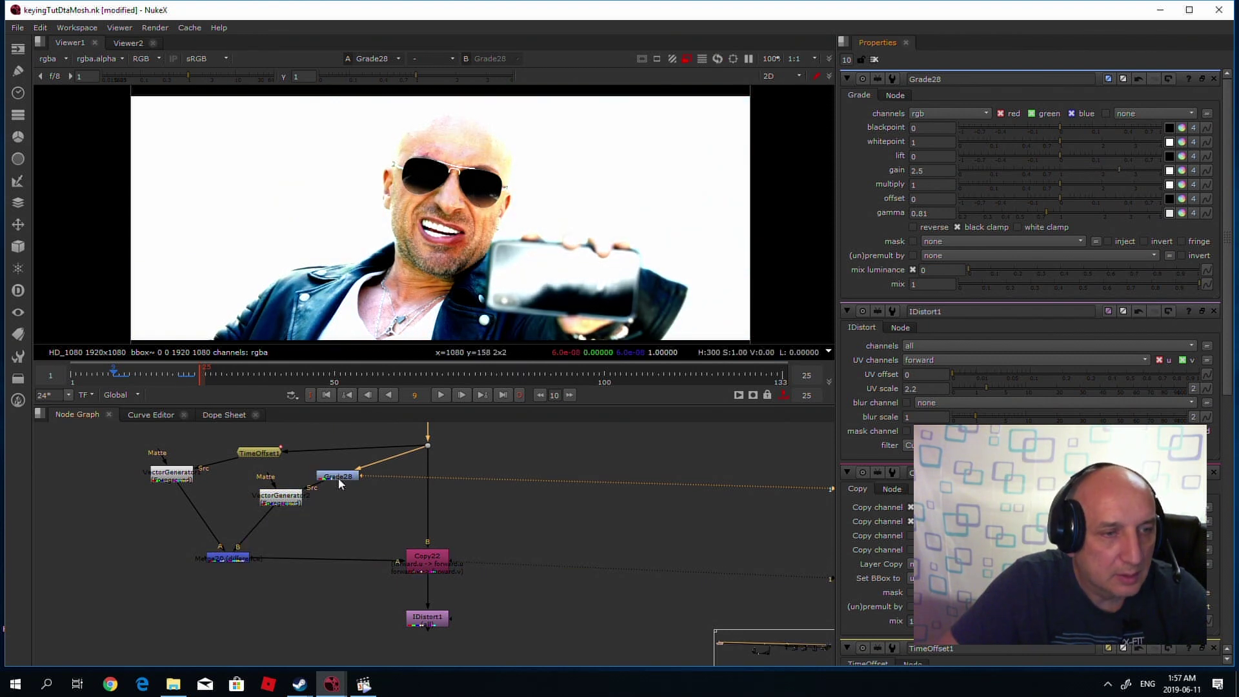
left_click(207, 457)
key("g")
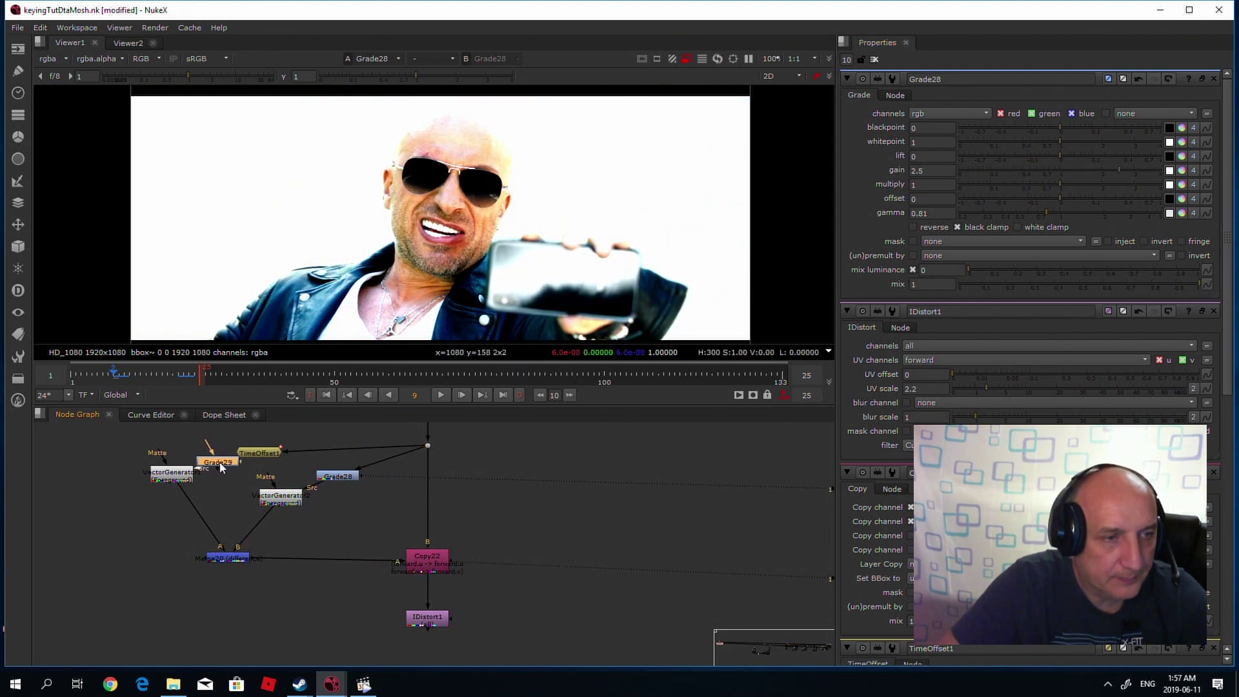
View the Merge, Copy and IDistort outputs in turn, and play back the distorted clip.
left_click(235, 559)
key("1")
left_click(420, 557)
key("1")
left_click(427, 618)
key("1")
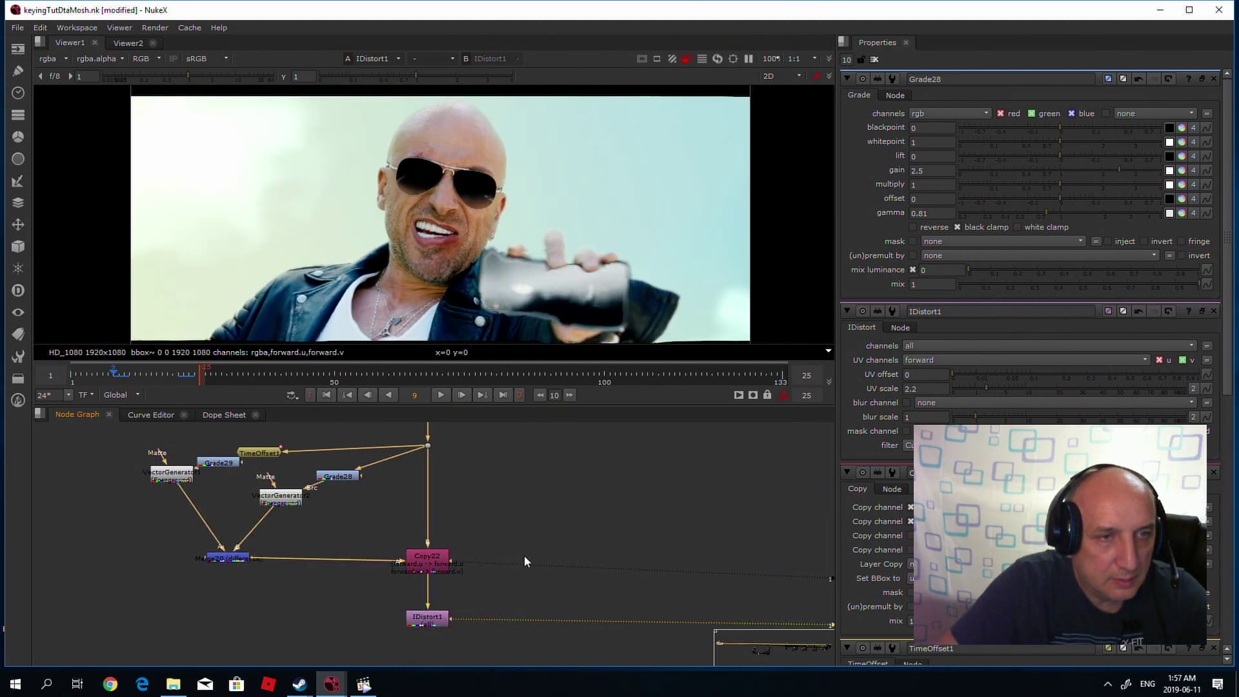
left_click(439, 399)
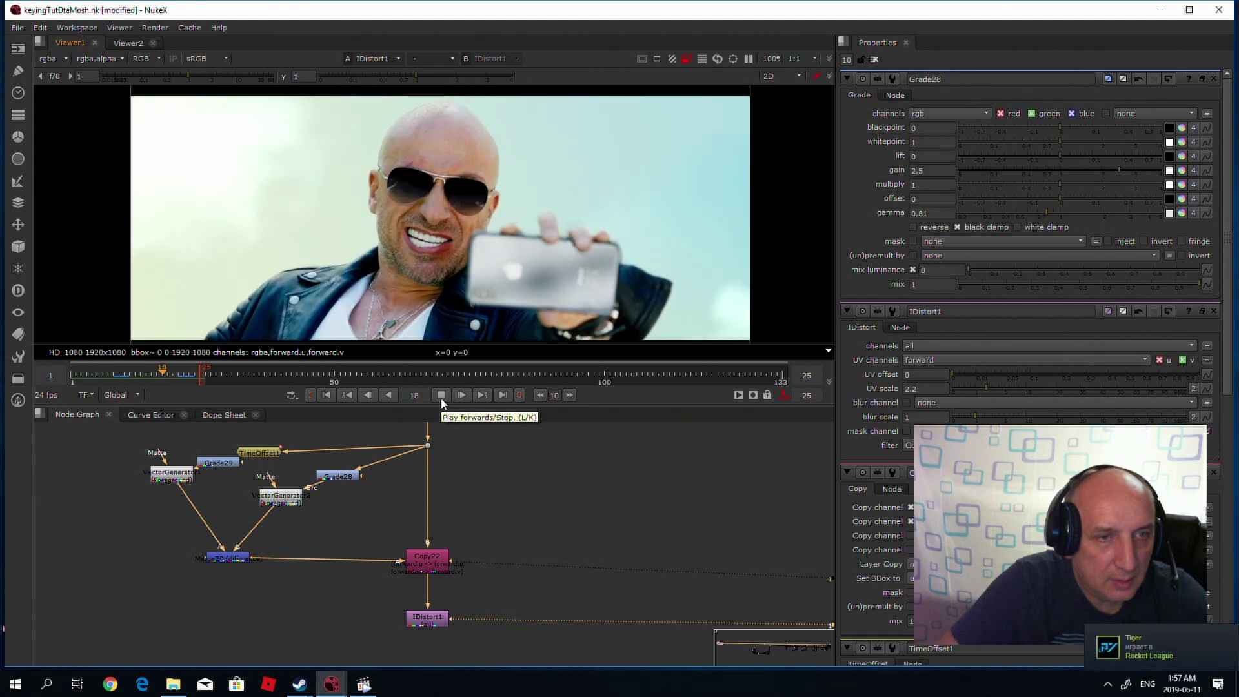
left_click(440, 398)
Set the gain of the Grade feeding the second VectorGenerator to 1.58.
left_click(1086, 170)
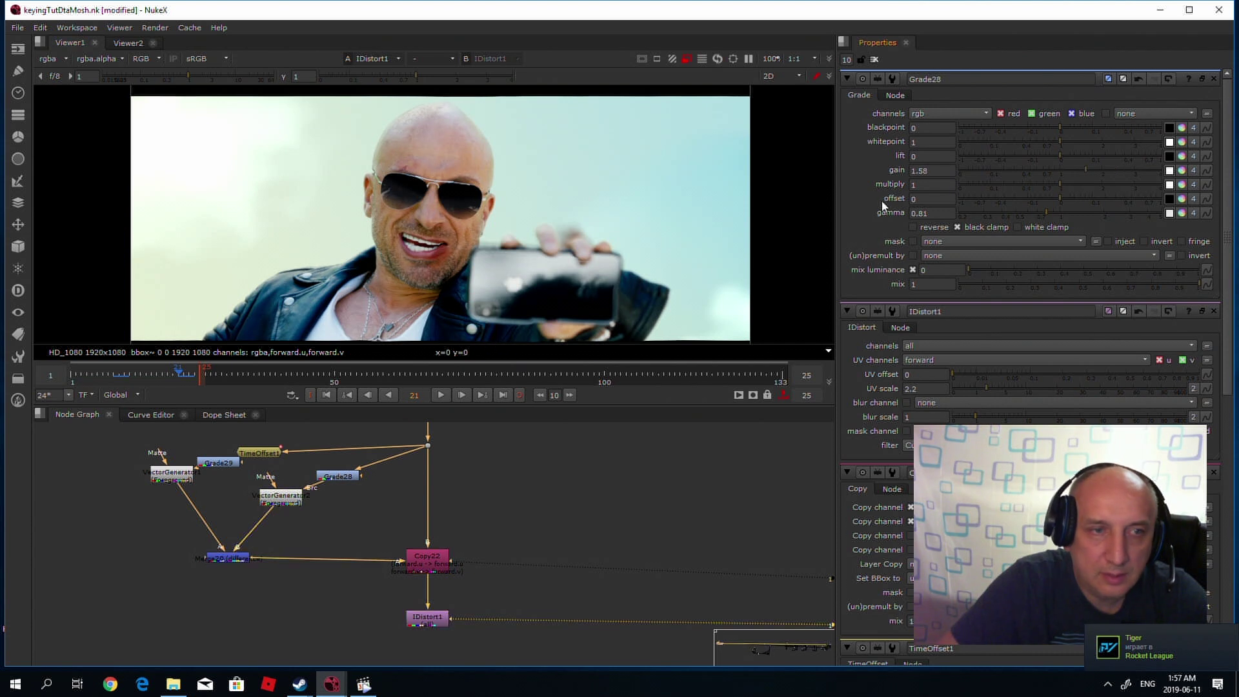
Set the gain of the Grade between the TimeOffset and the first VectorGenerator to 1.56.
left_click(229, 464)
left_click(332, 476)
double_click(218, 462)
left_click(1086, 171)
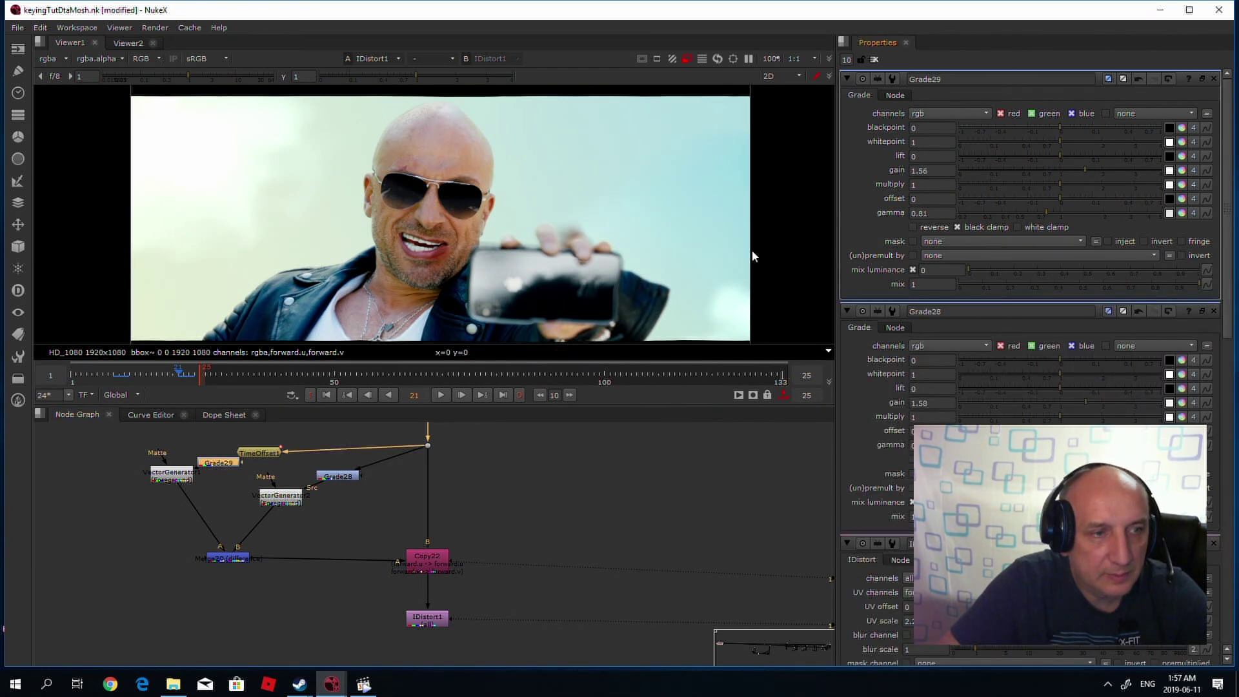
View the Merge output and the IDistort output, and play back the distorted clip.
left_click(223, 557)
key("1")
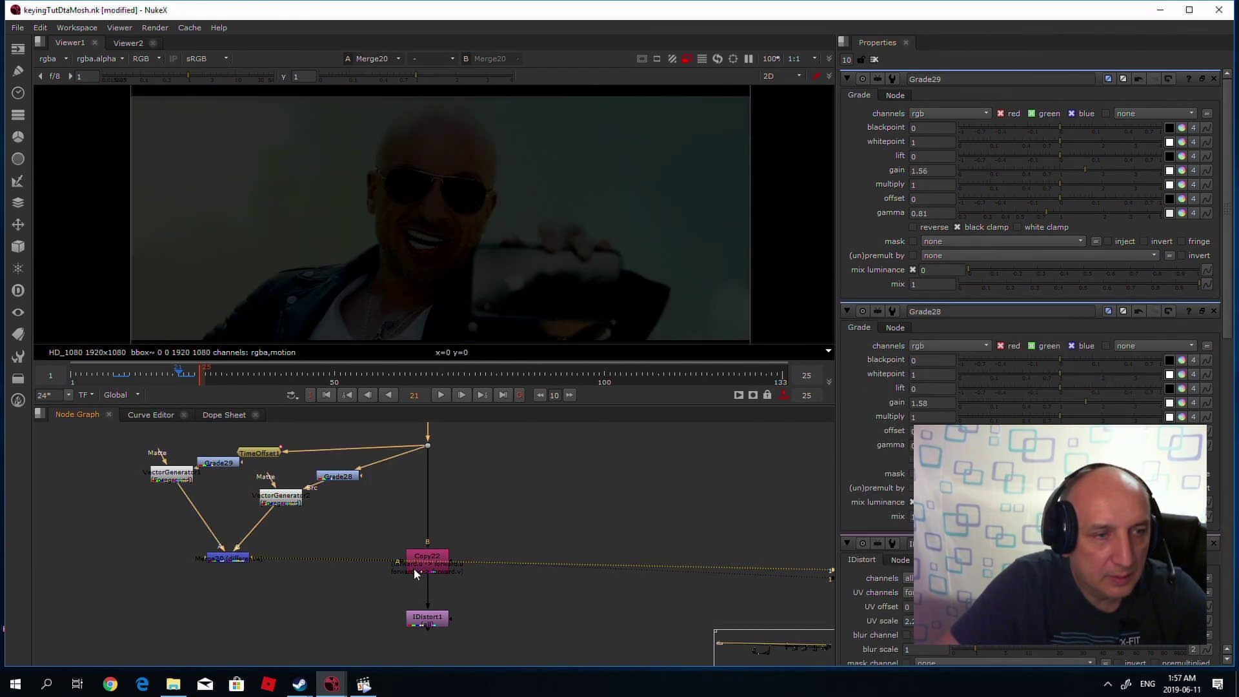
left_click(430, 617)
key("1")
left_click(439, 395)
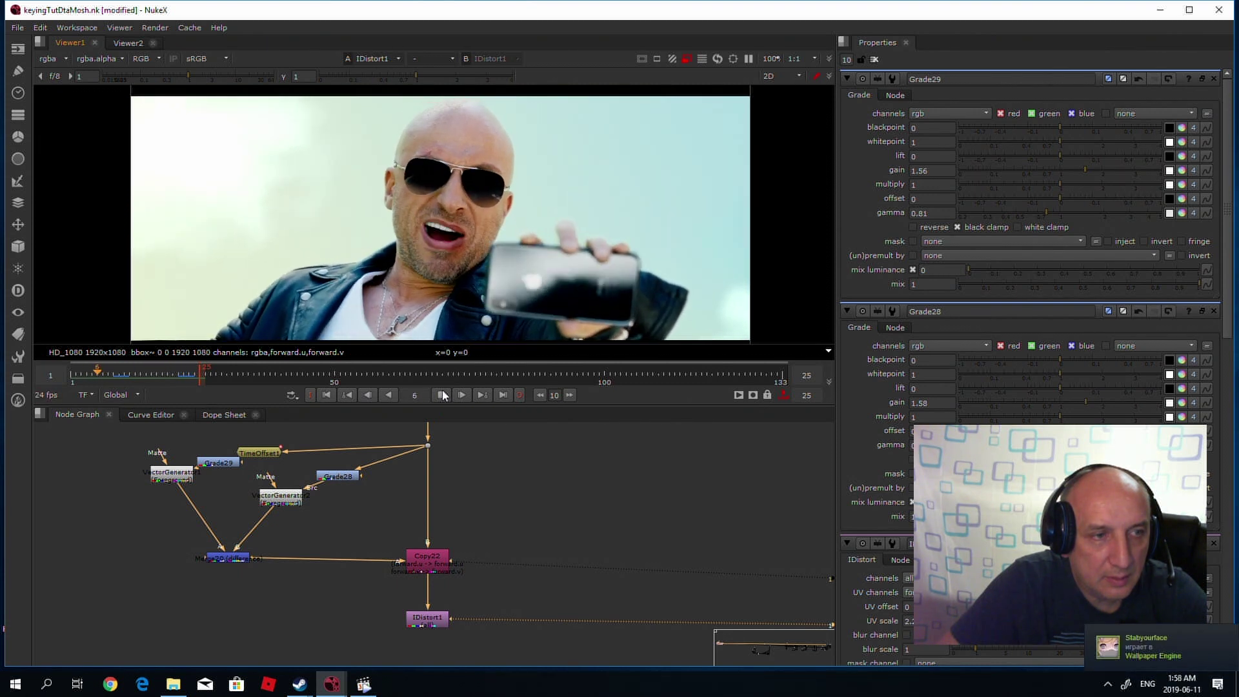
left_click(443, 395)
Delete both Grade nodes feeding the VectorGenerators and play back the IDistort result.
left_click(216, 464)
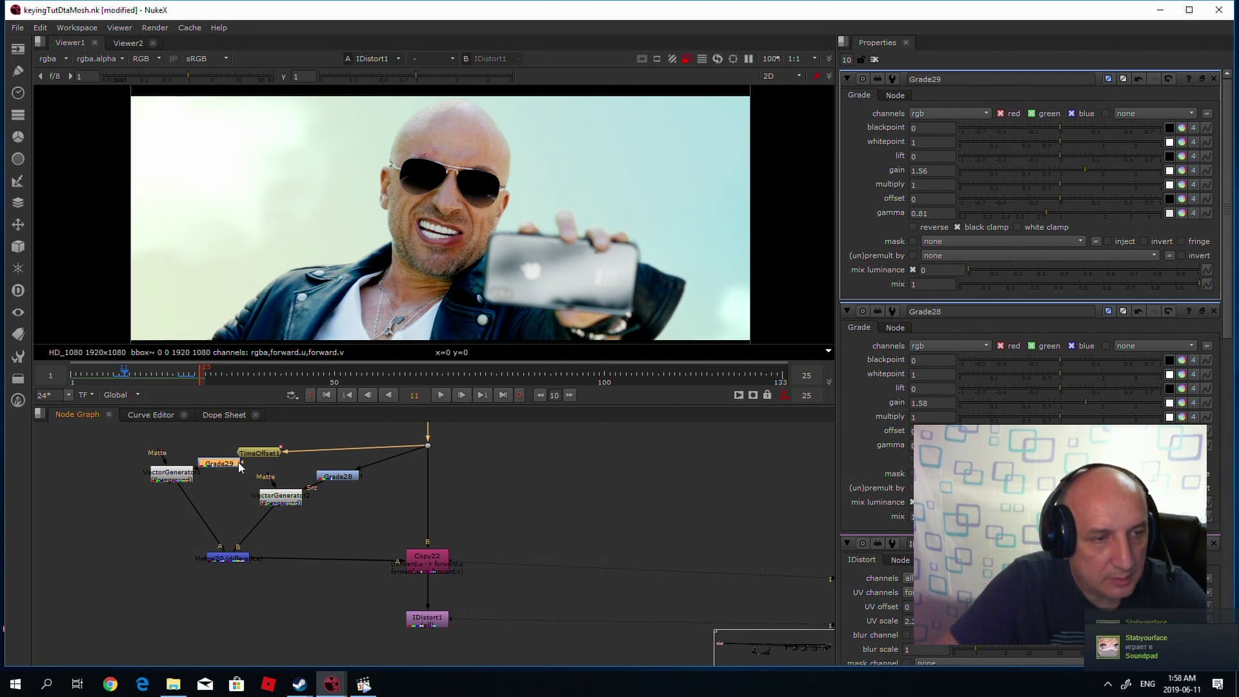
key("Delete")
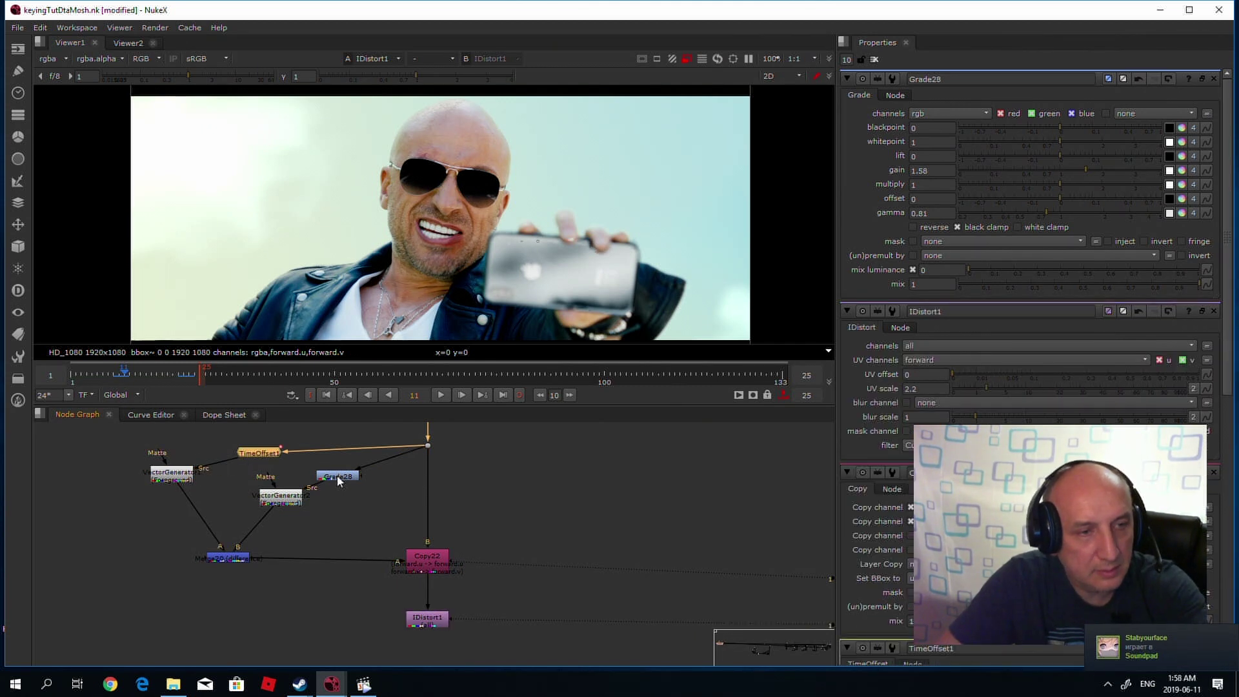
left_click(338, 477)
key("Delete")
left_click(430, 620)
left_click(439, 395)
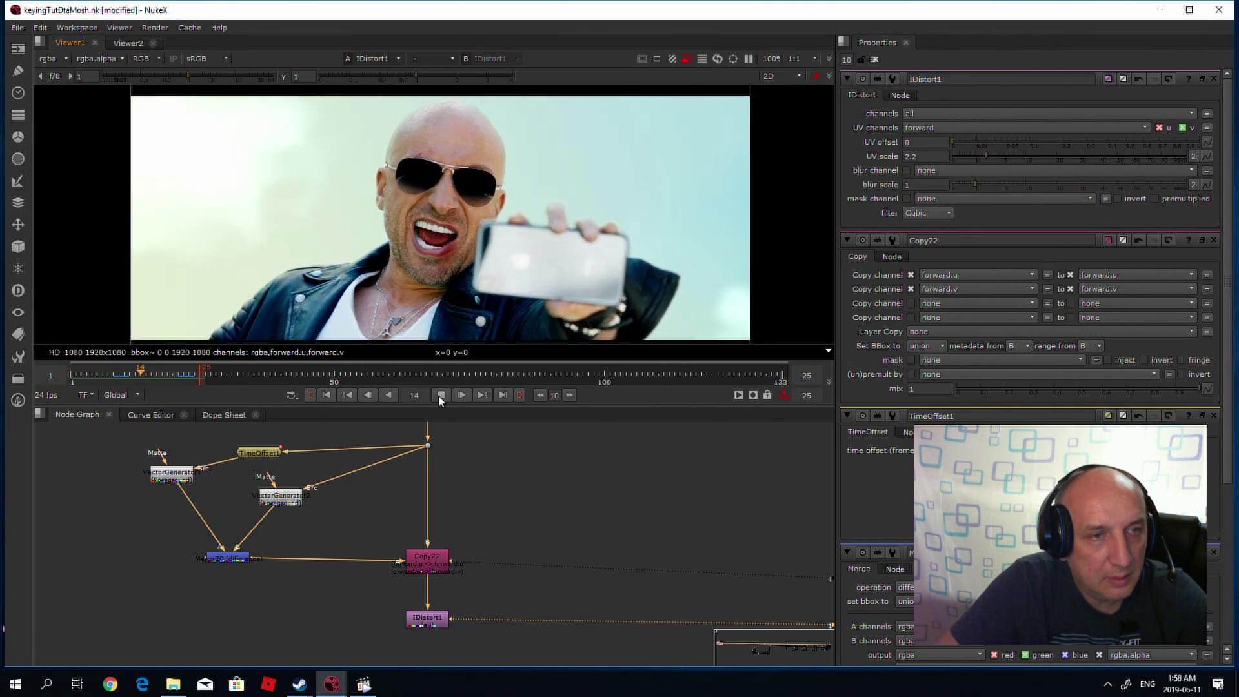
left_click(440, 395)
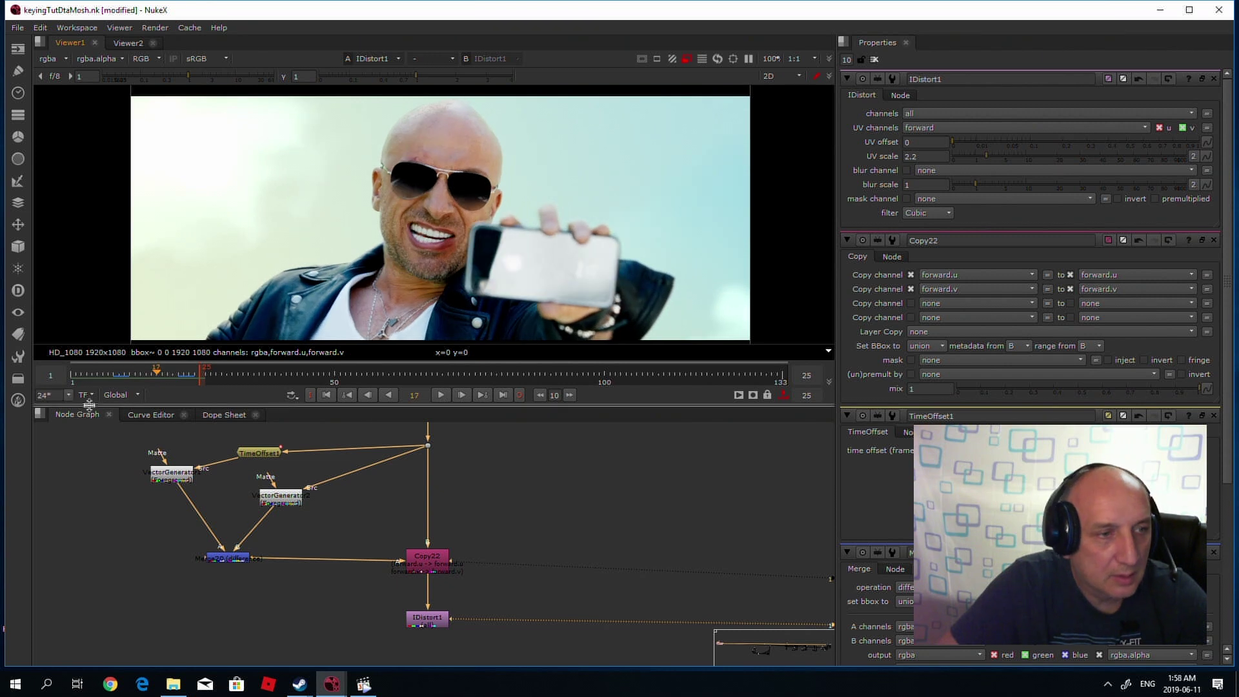
Rework the TimeOffset node's time offset keys around frame 18, setting the value to 0 on frames 17 and 19.
left_click(164, 373)
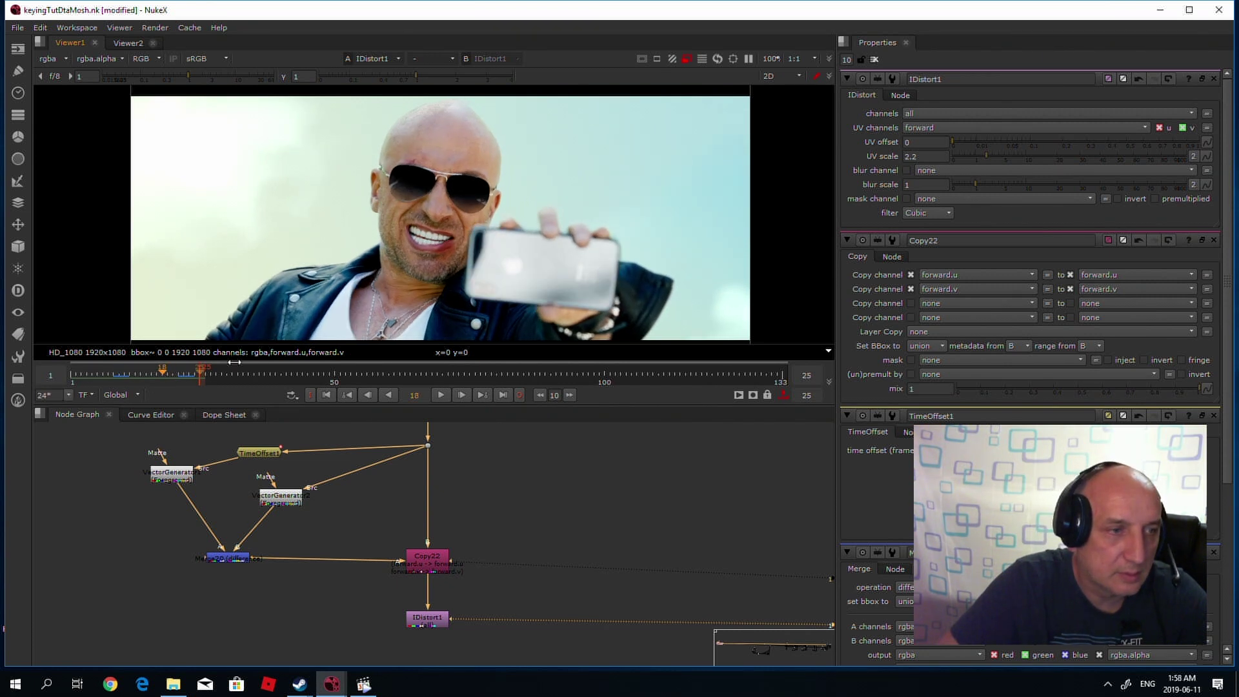
double_click(262, 453)
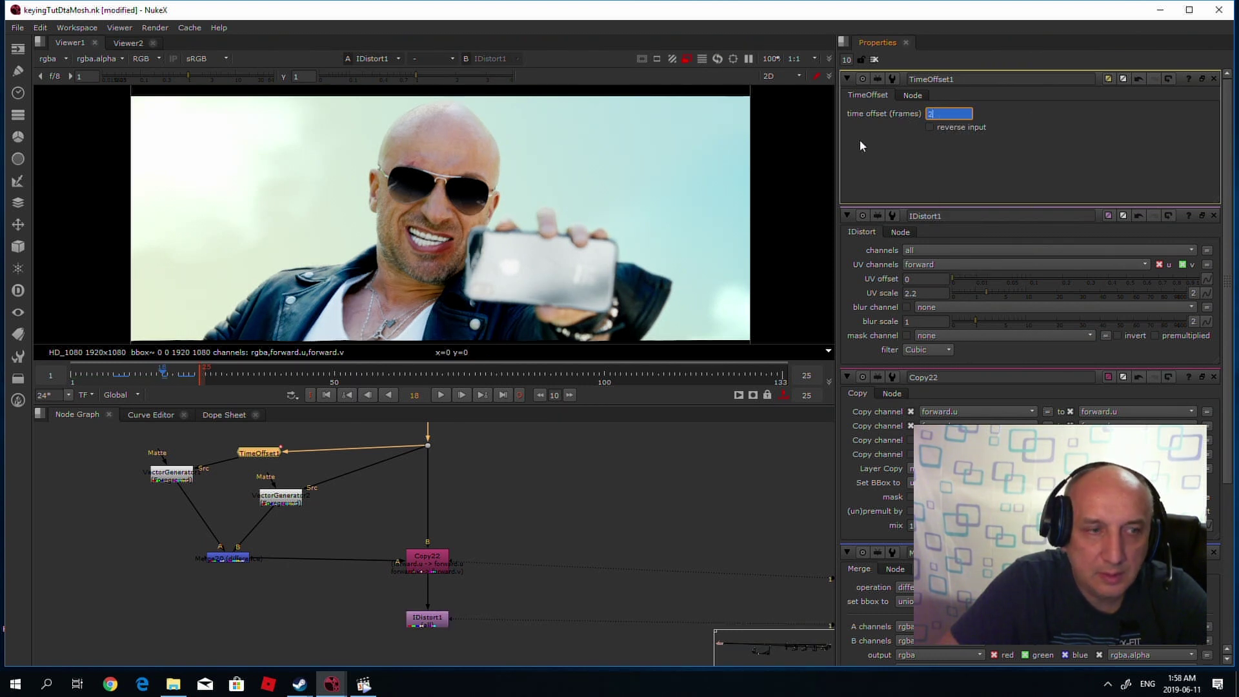
left_click(171, 374)
type("1")
key("Return")
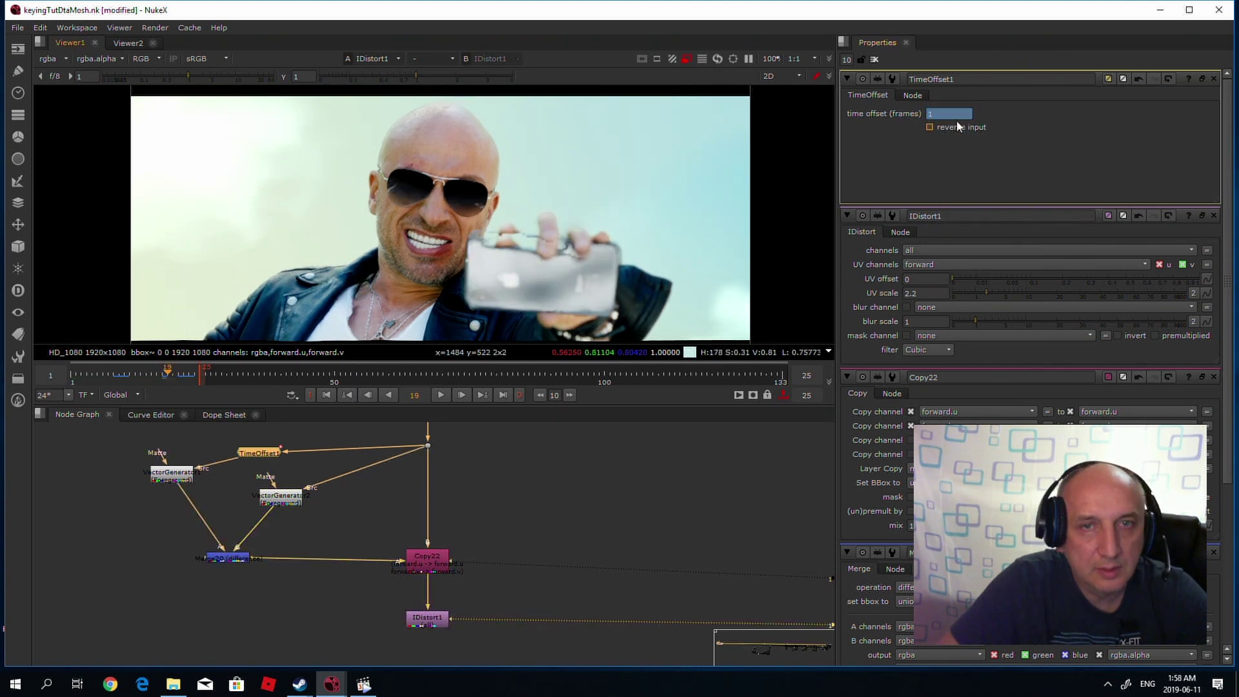
type("0")
key("Return")
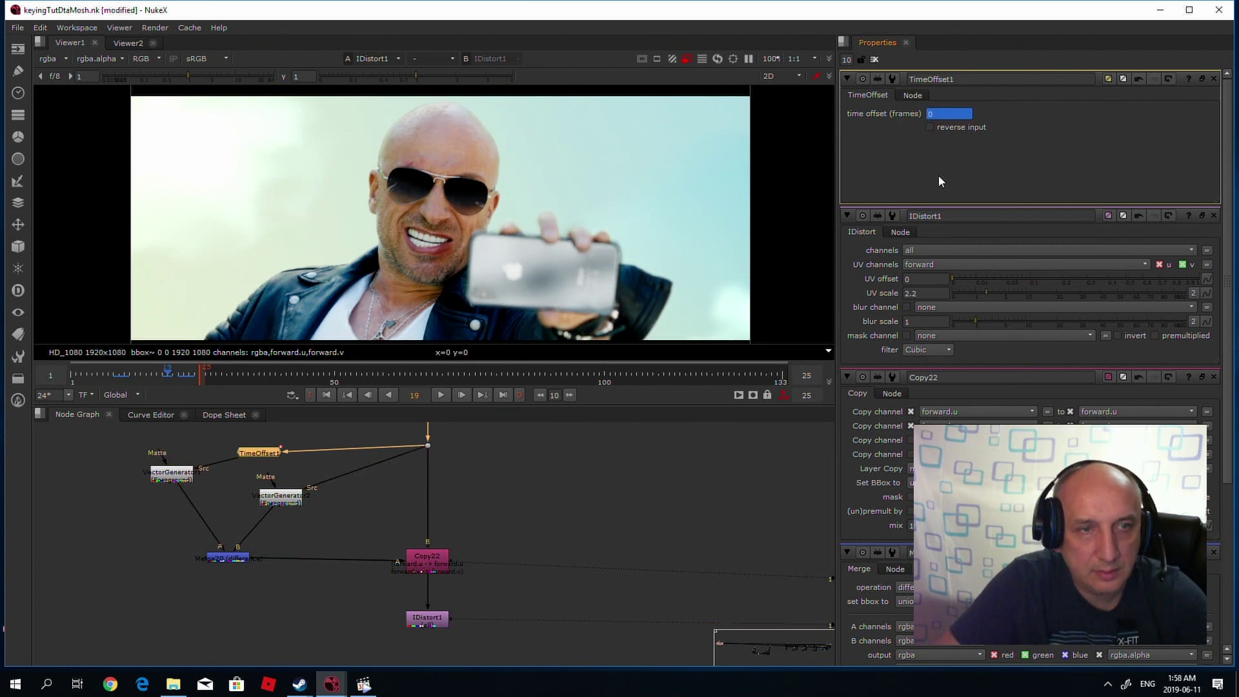
left_click(157, 373)
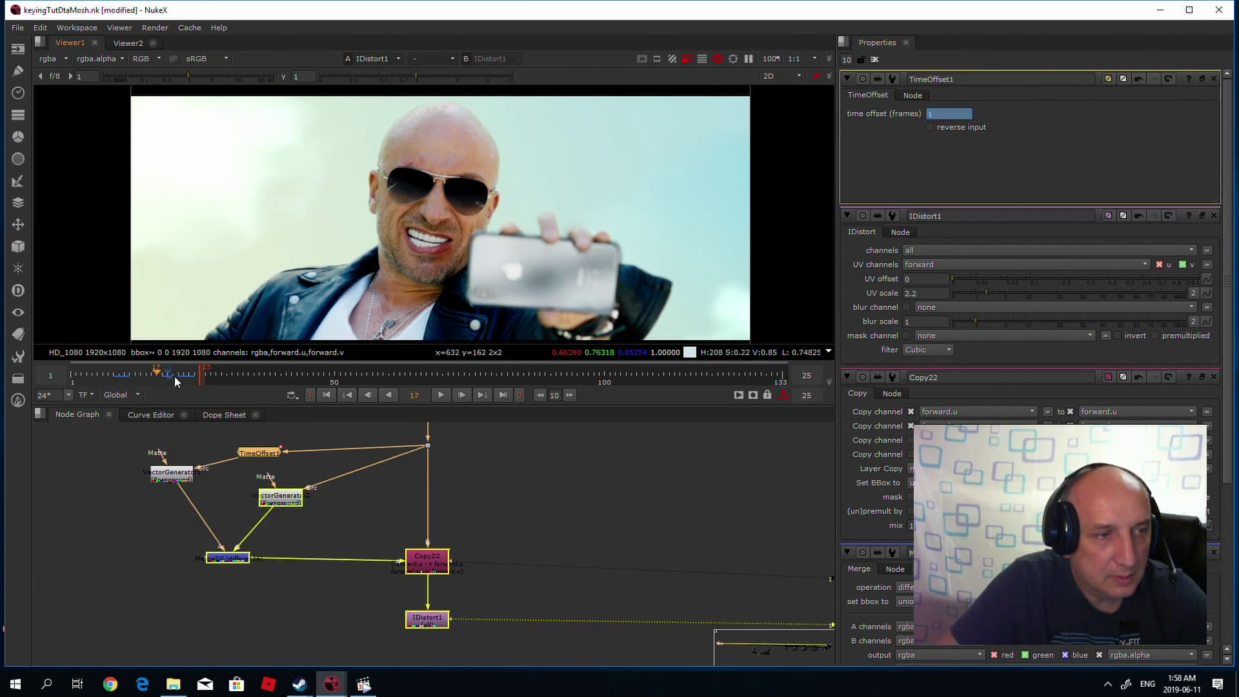
type("1")
key("Return")
type("0")
key("Return")
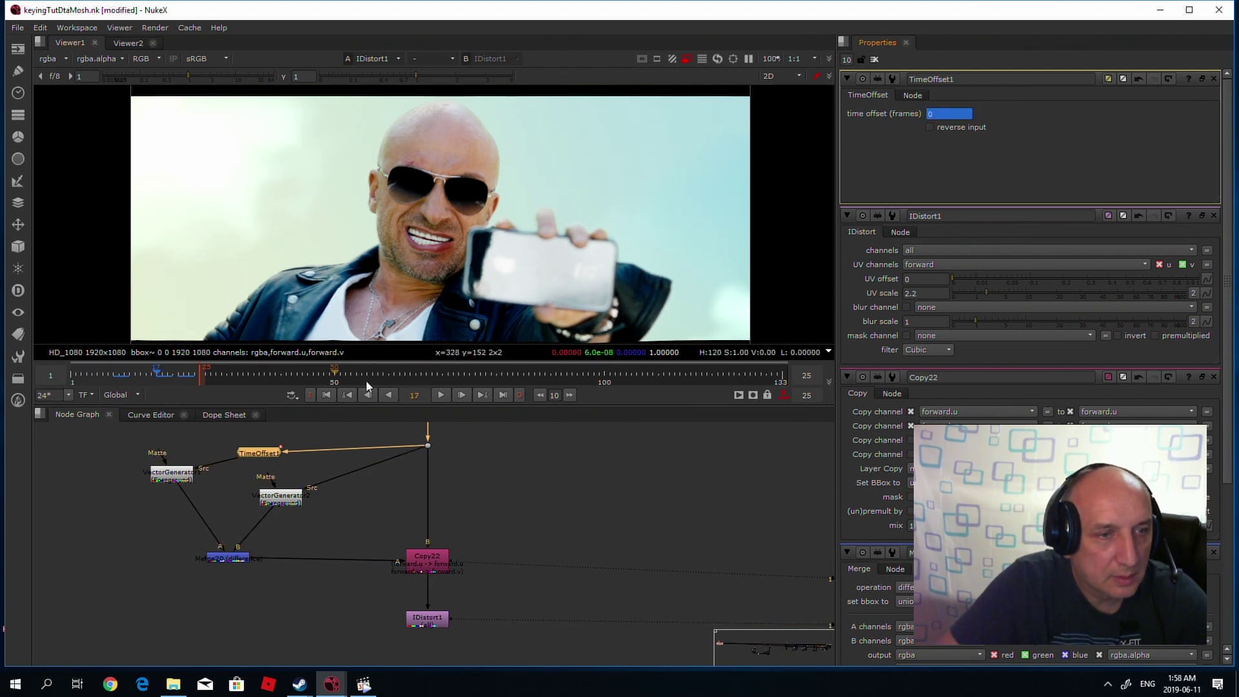
Play back the distorted clip and inspect the output of the difference Merge.
left_click(441, 395)
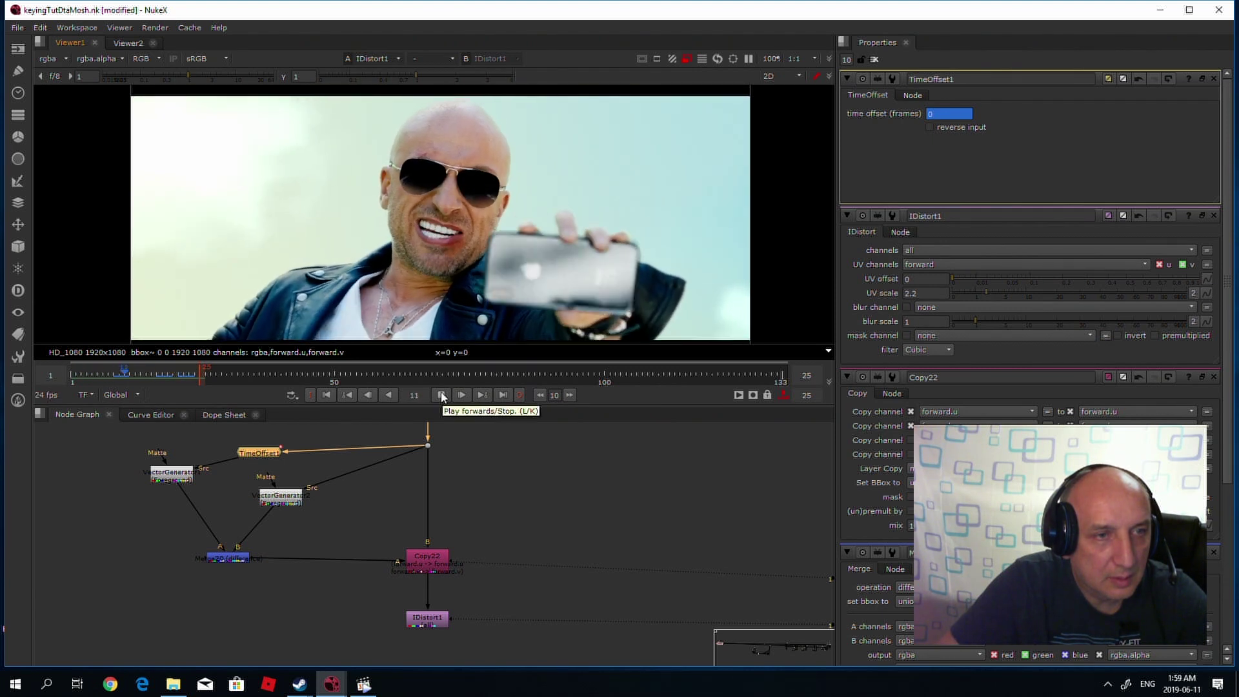
left_click(442, 395)
left_click(231, 559)
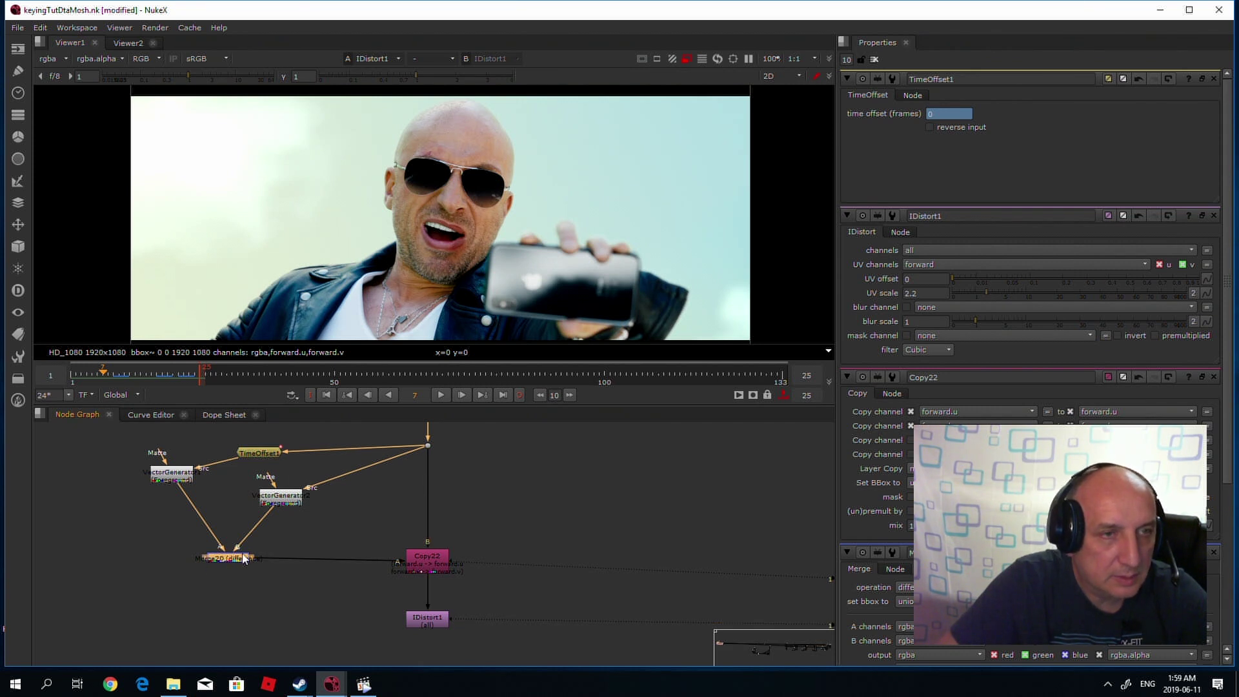
key("1")
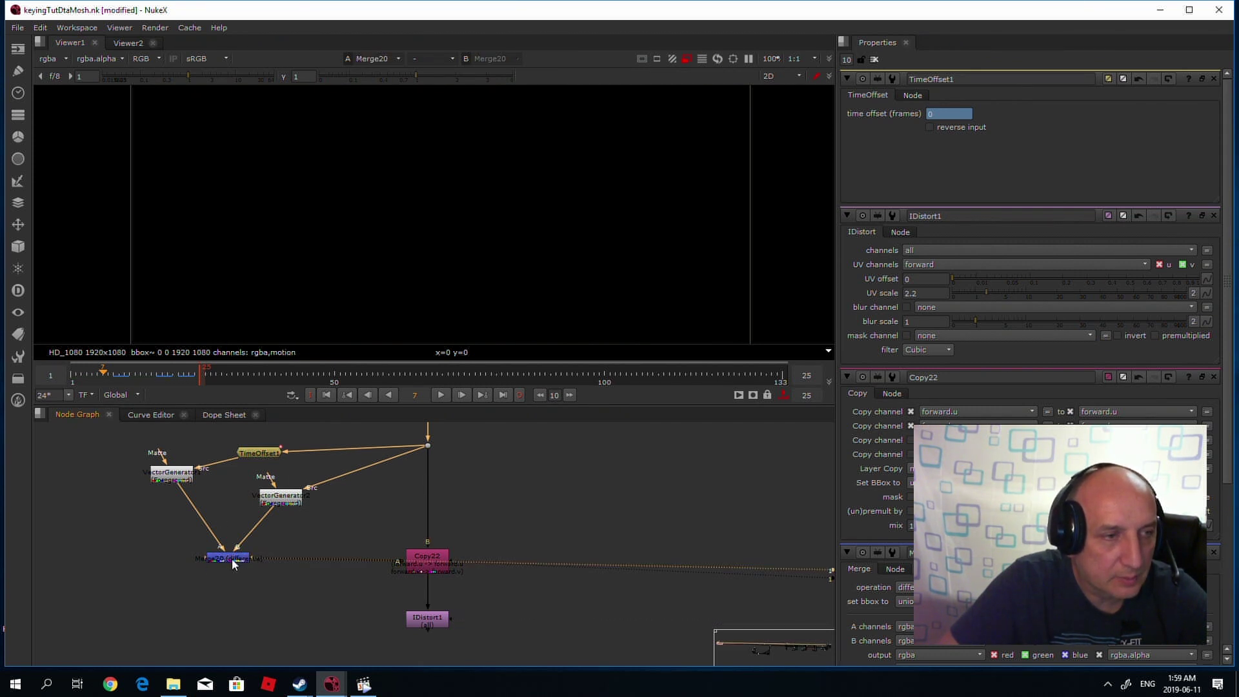
Key the time offset at 2 on frame 10 and at -2 on frame 18.
mouse_move(127, 377)
left_mouse_down()
mouse_move(171, 378)
mouse_move(120, 375)
left_mouse_up()
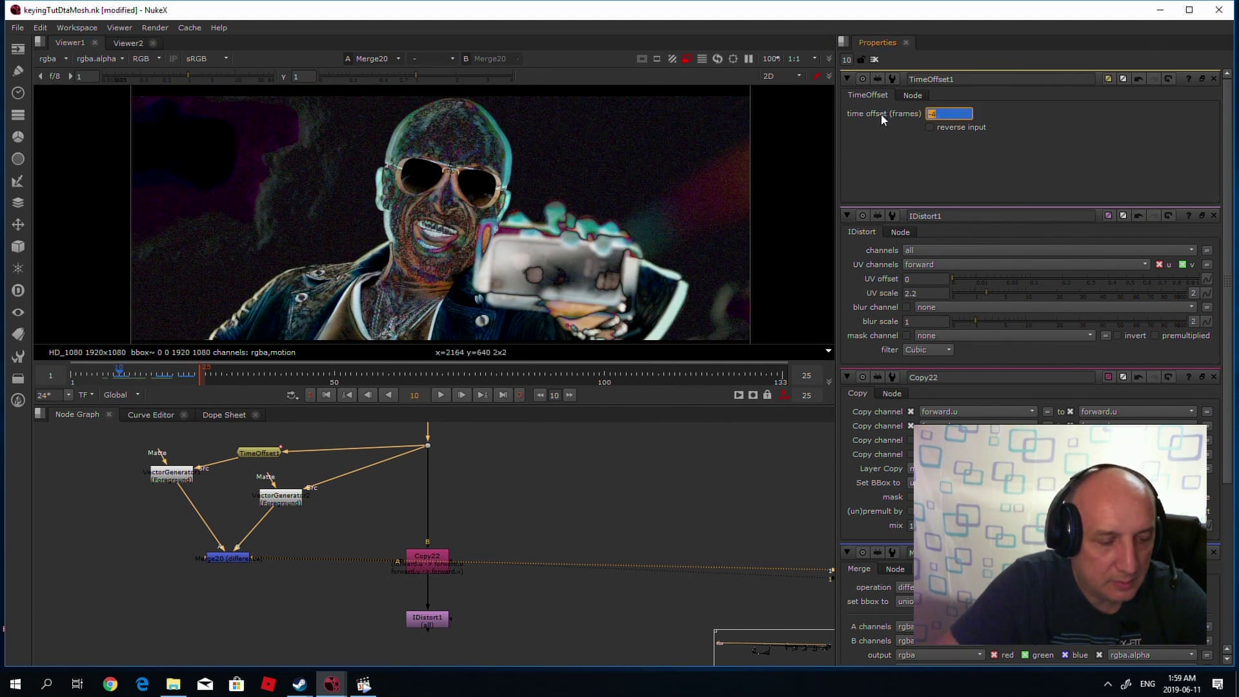
type("2")
key("Return")
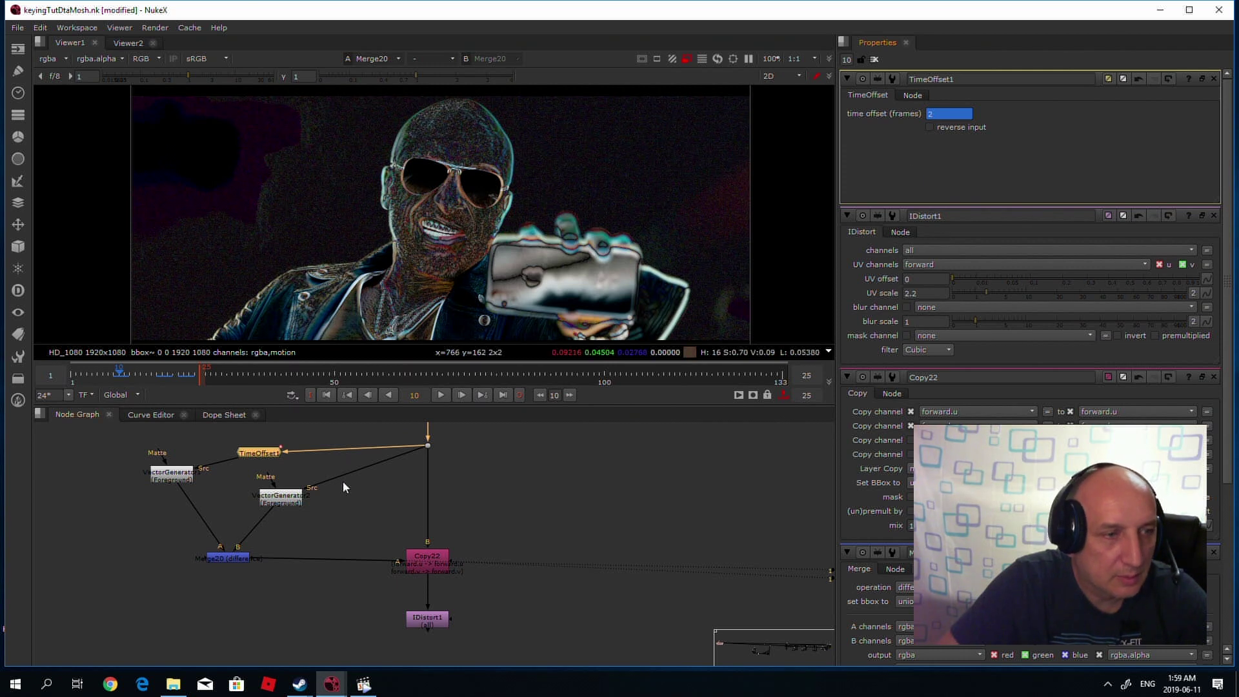
left_click(163, 374)
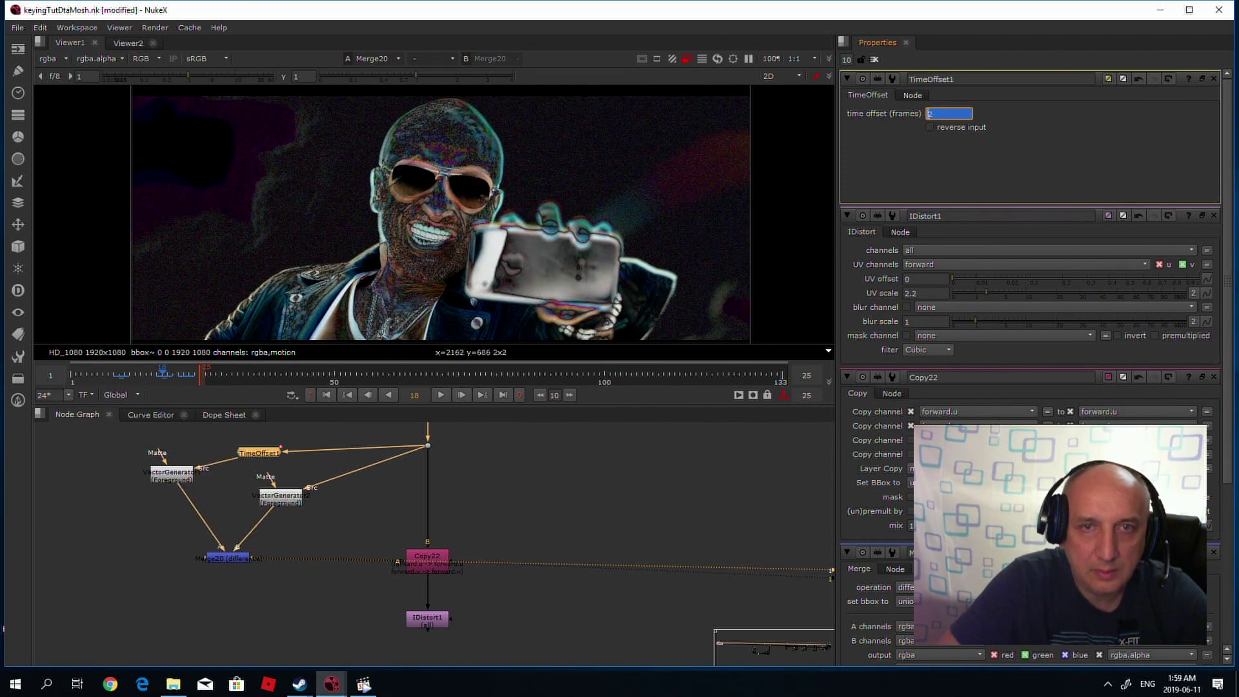
key("Return")
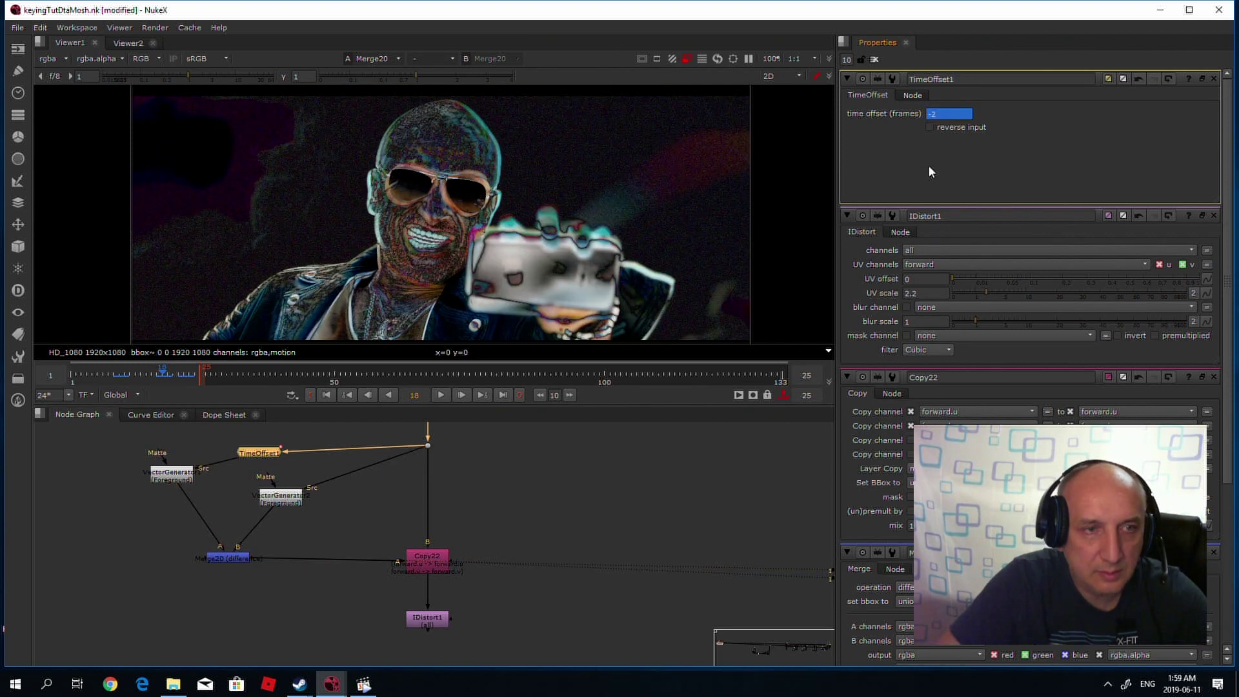
key("Down")
Check the Merge output at frame 22, switch the viewer to the IDistort output and play it back.
left_click(184, 374)
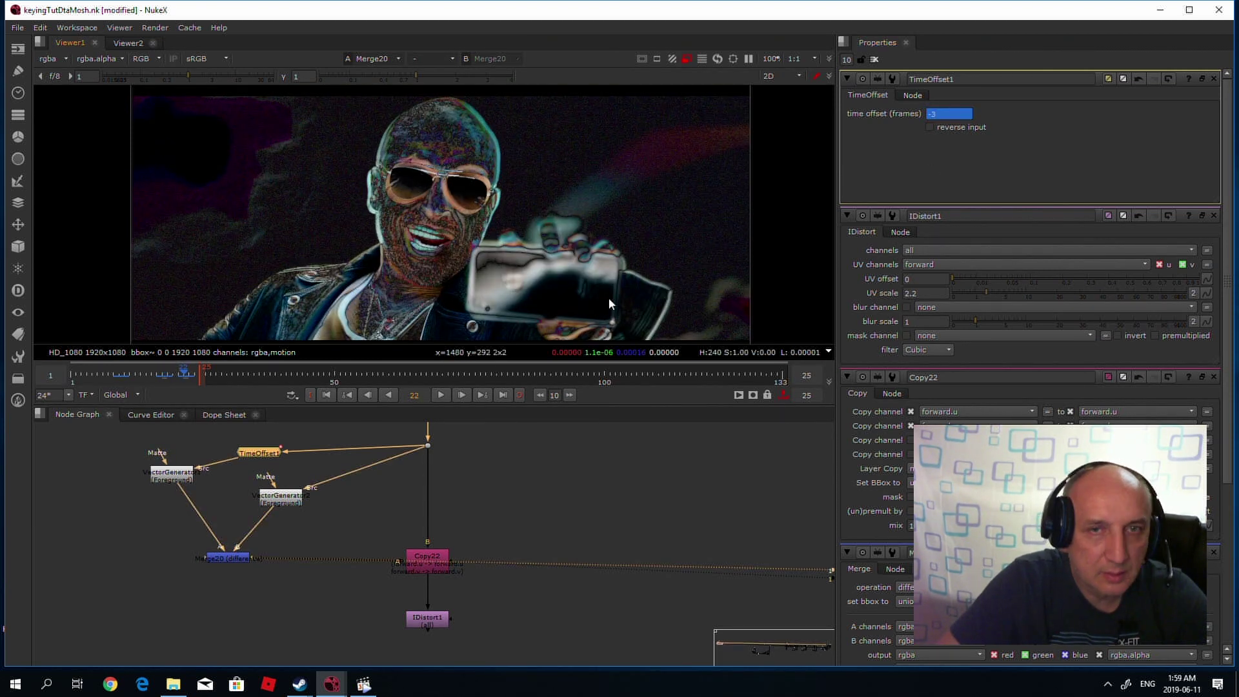
key("1")
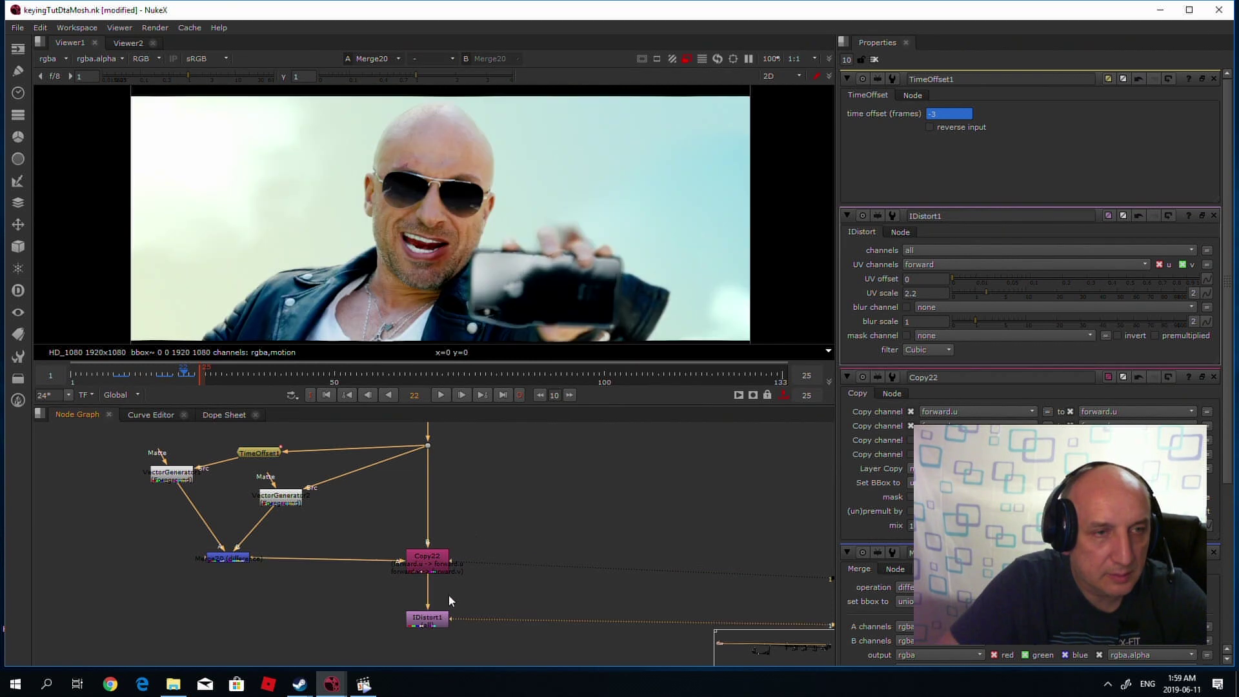
left_click(442, 395)
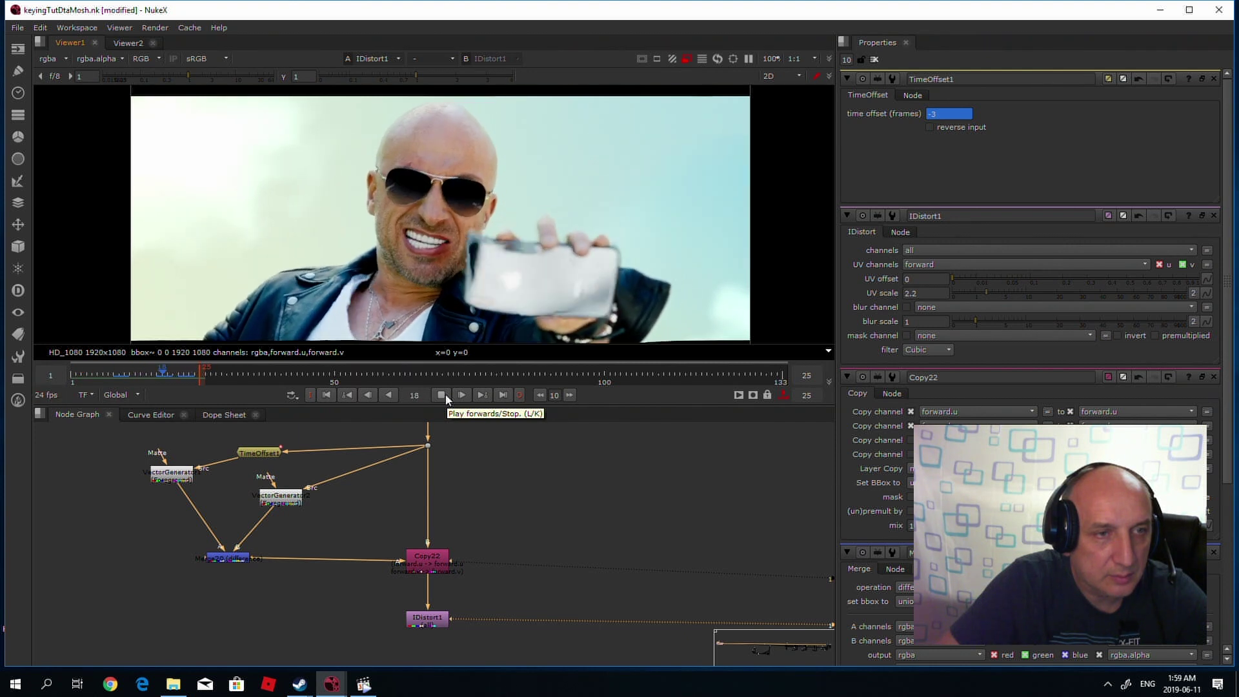
left_click(442, 395)
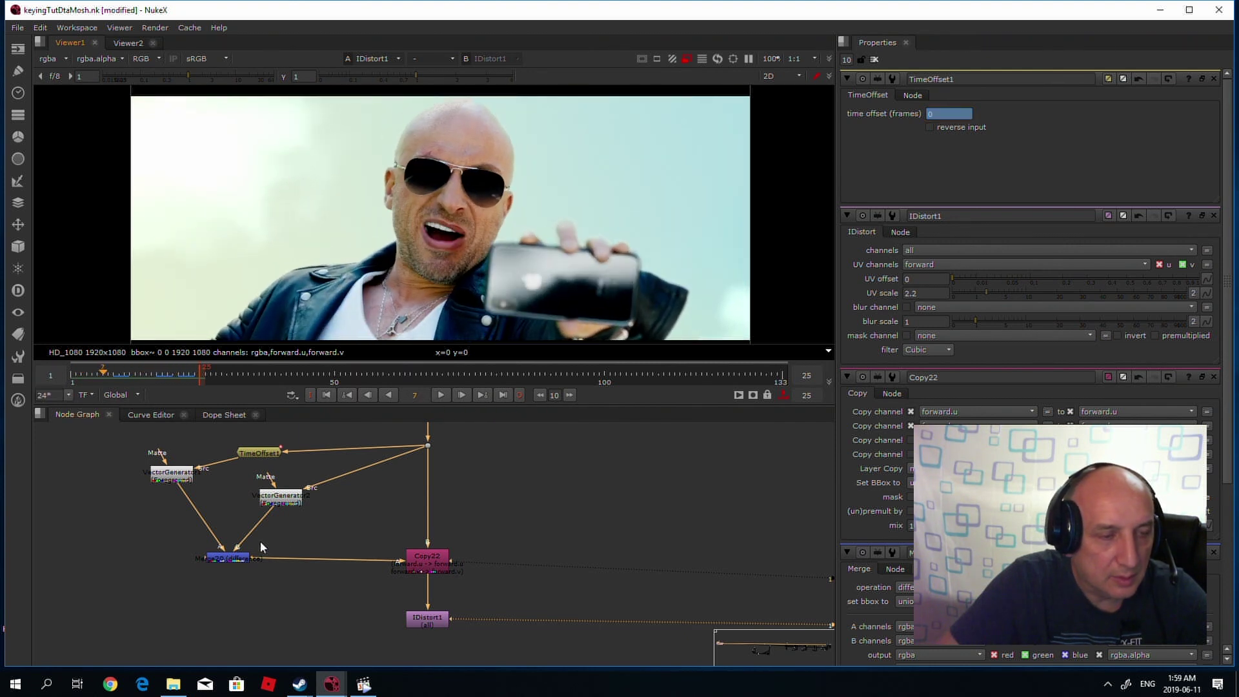
Add a Reformat node below the difference Merge and set its output format to square_1K 1024x1024.
left_click(285, 580)
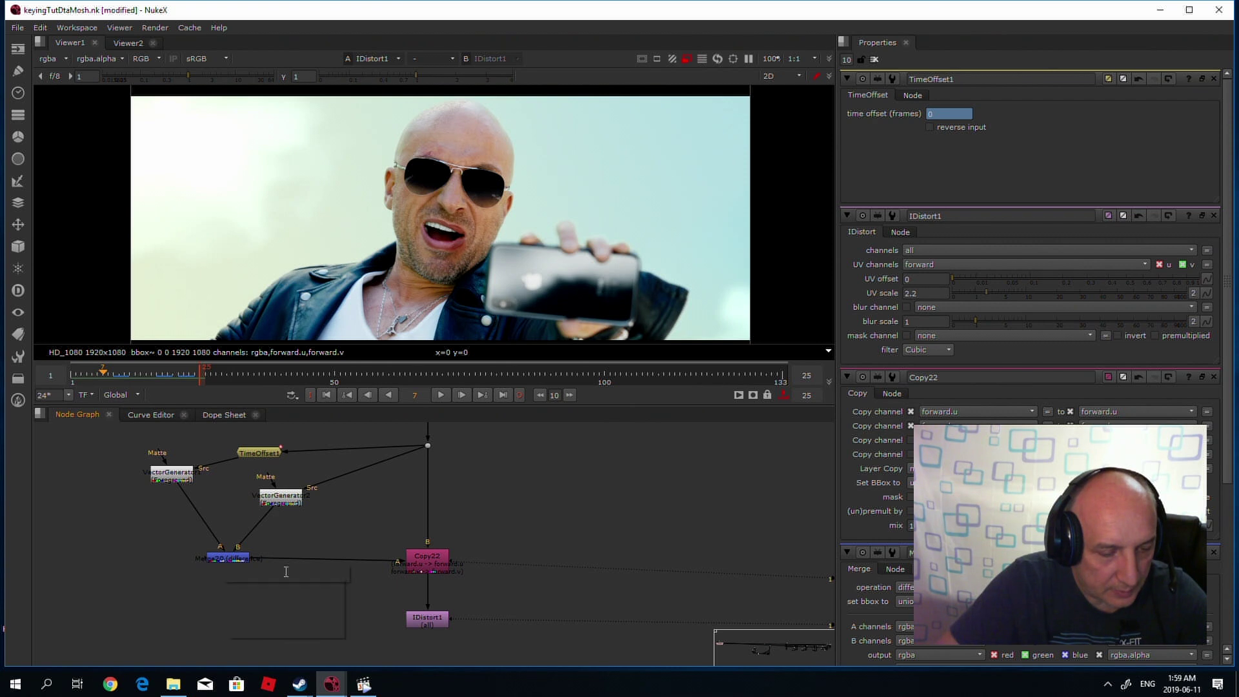
key("Tab")
type("refl")
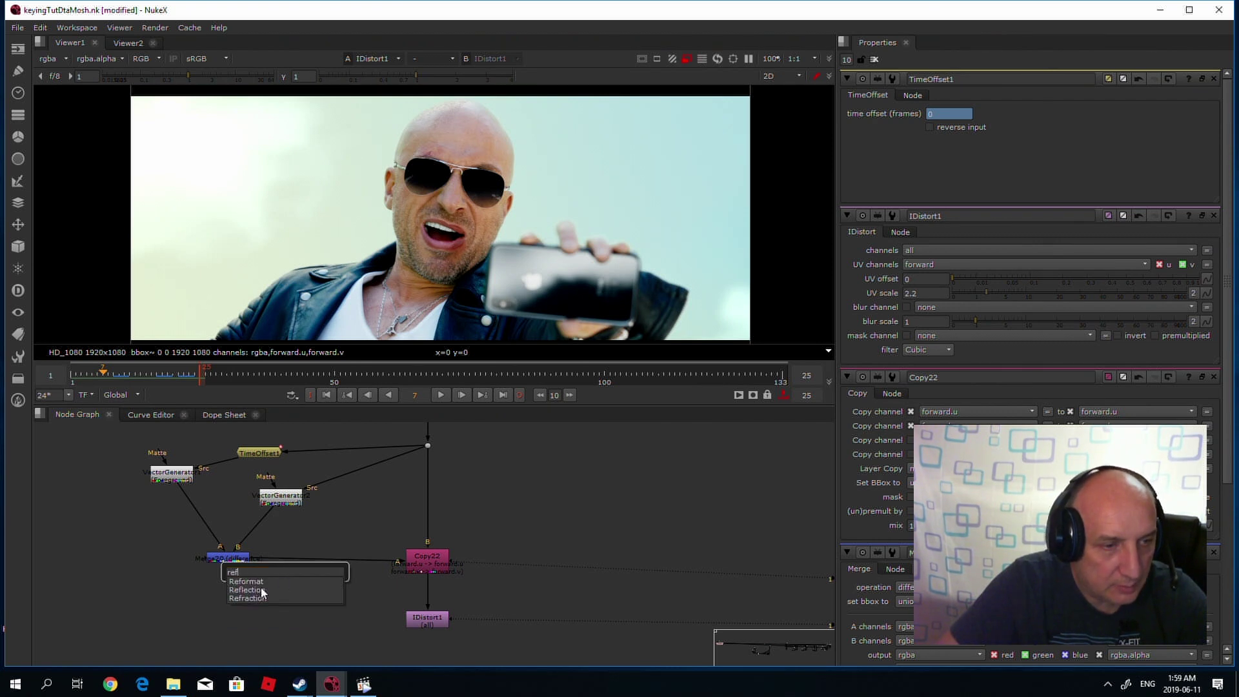
left_click(249, 582)
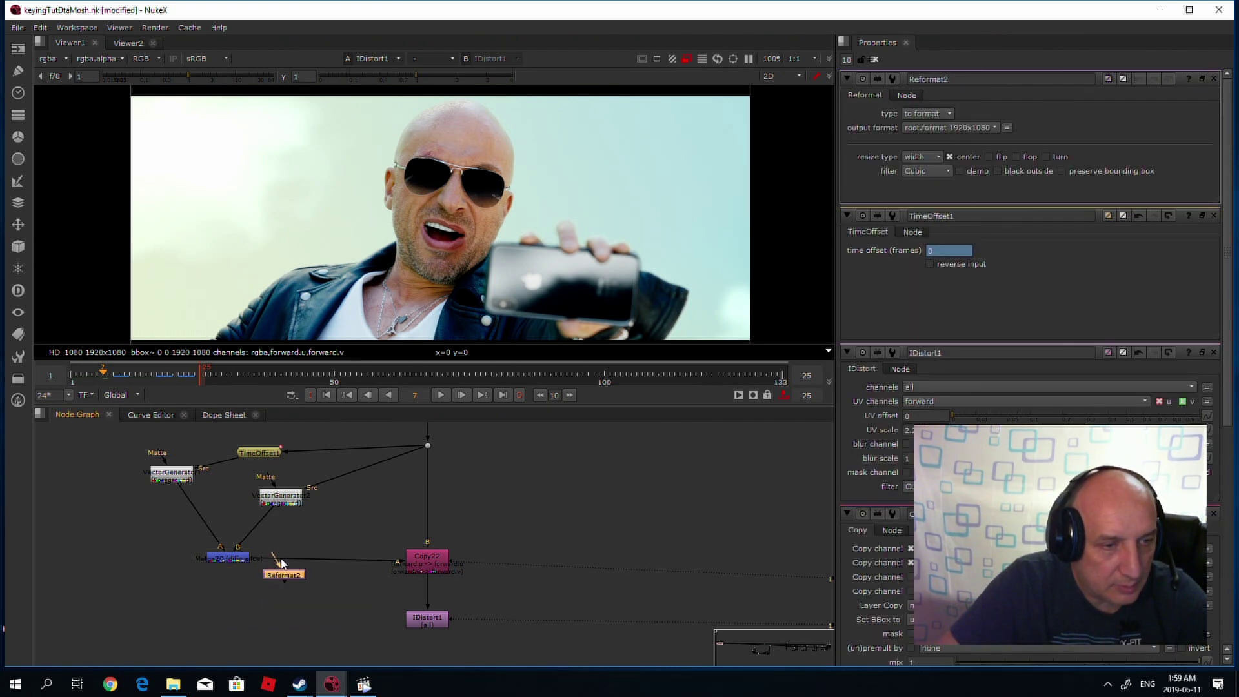
left_click_drag(284, 574, 234, 576)
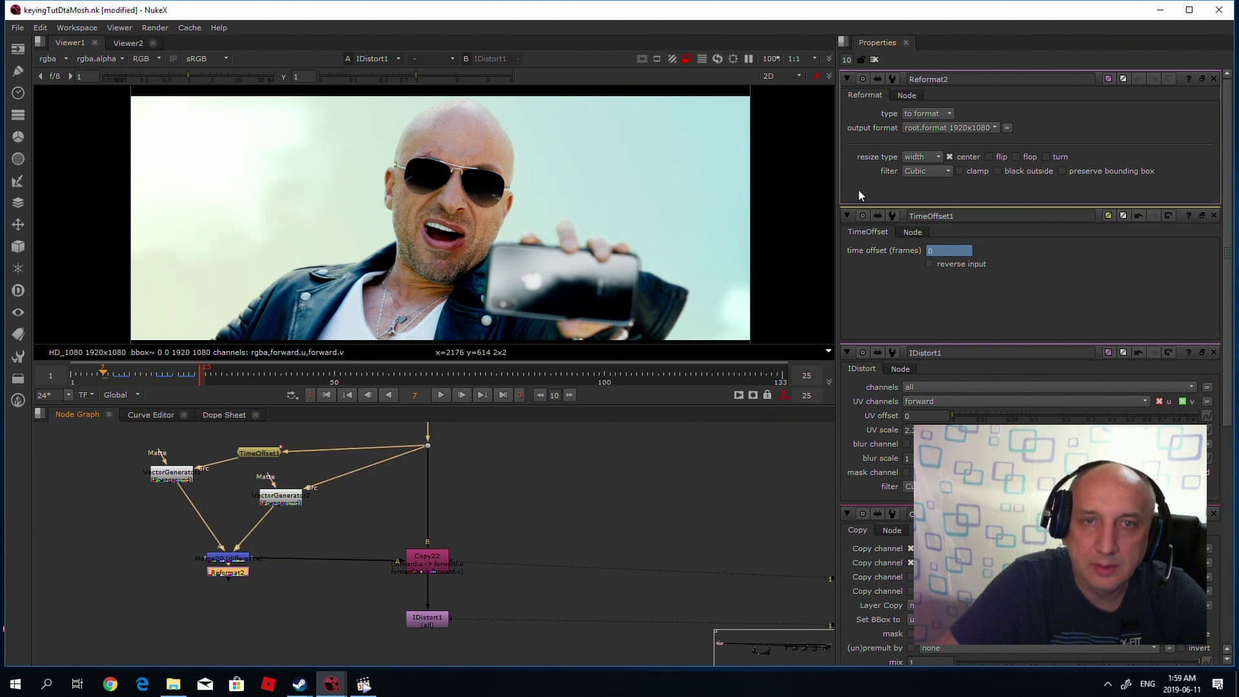
left_click(985, 127)
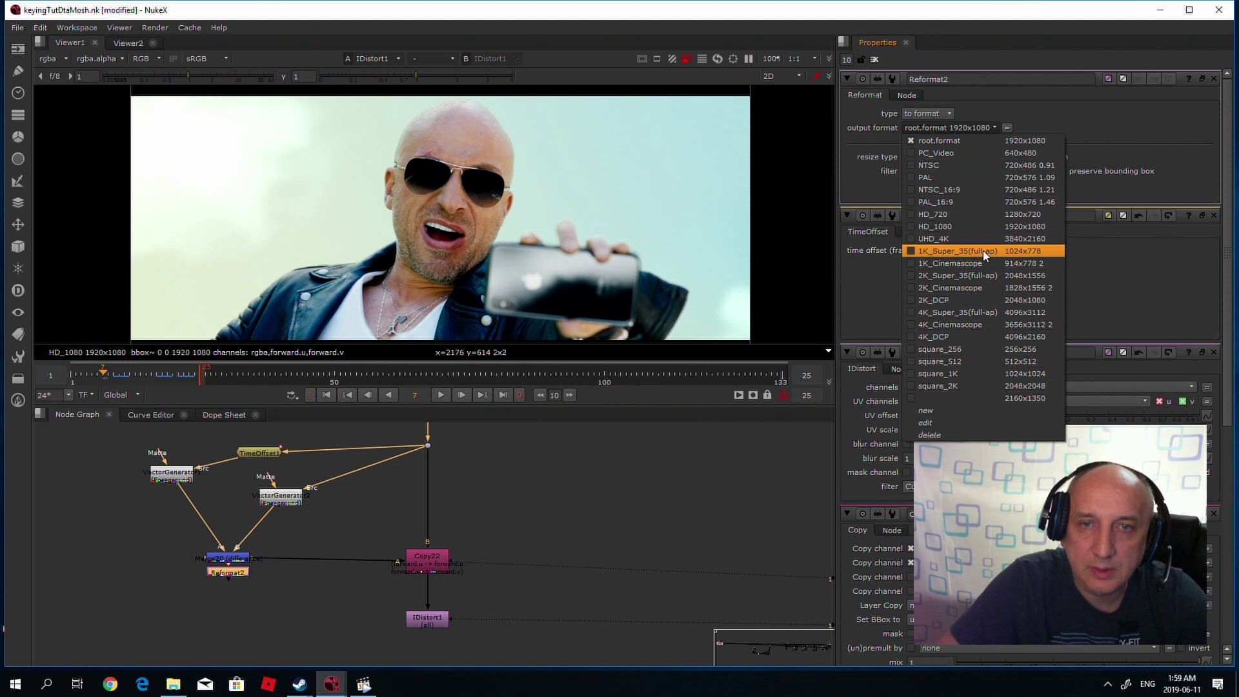
left_click(989, 376)
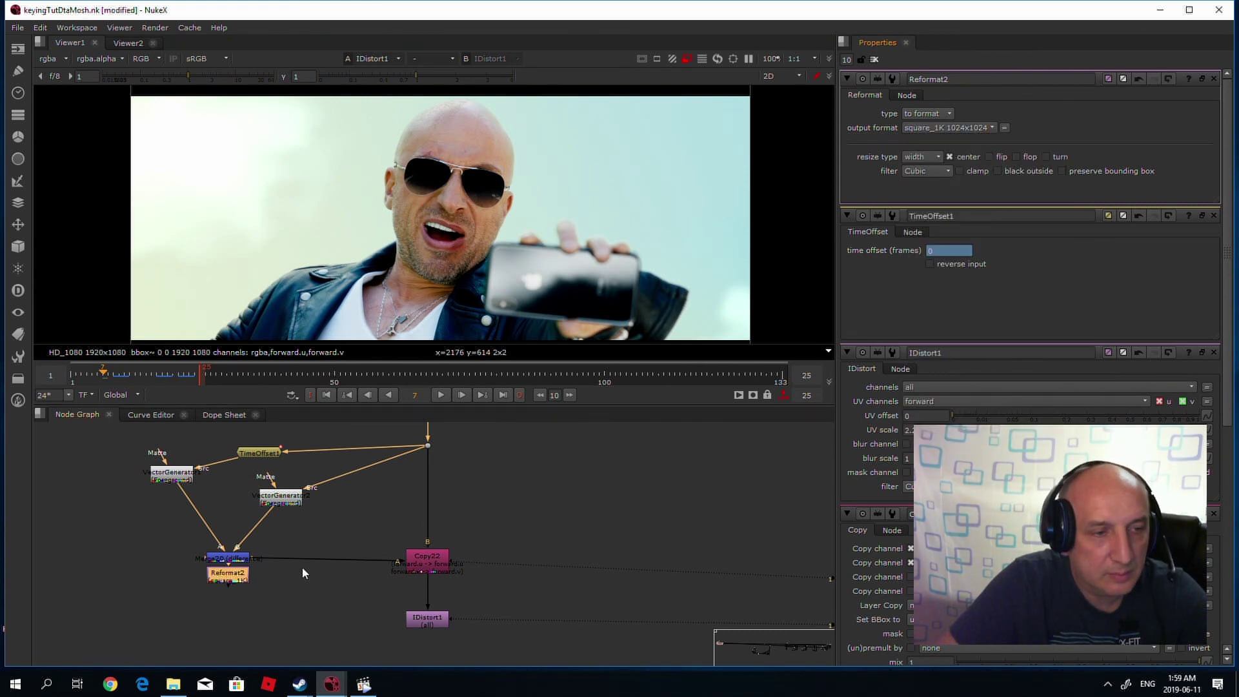
View the Reformat output at frame 10 and examine the face detail up close.
key("1")
scroll(357, 277, "down", 1)
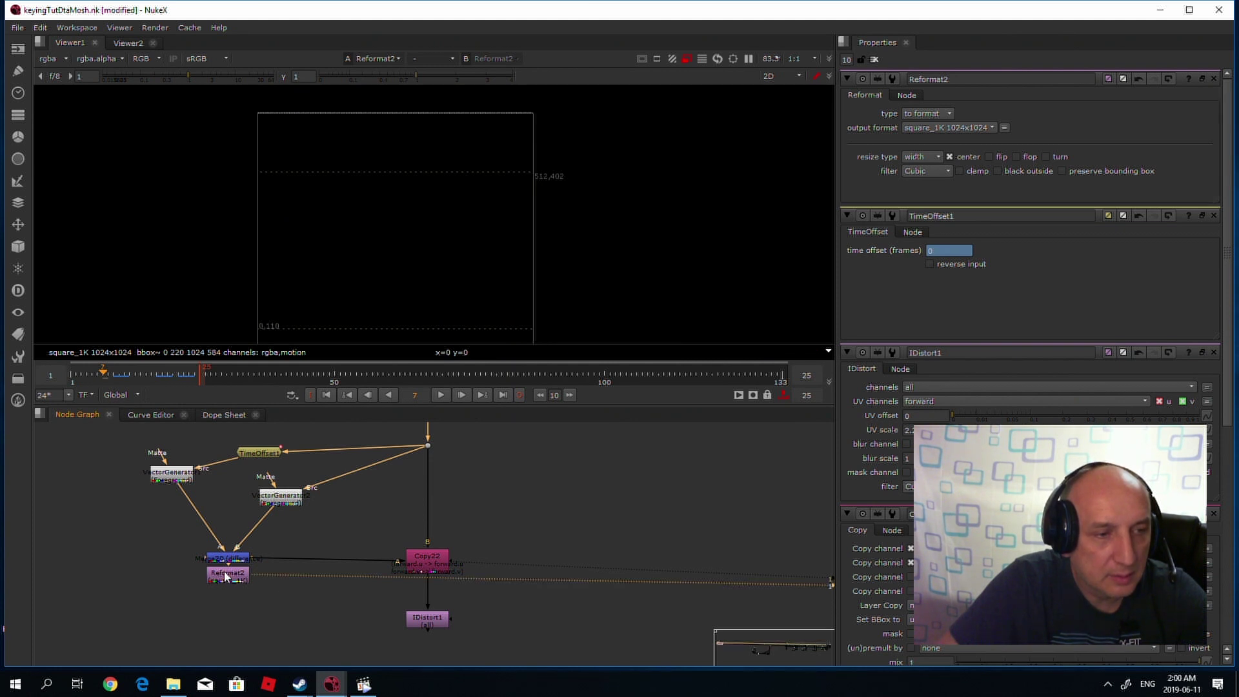
left_click(121, 373)
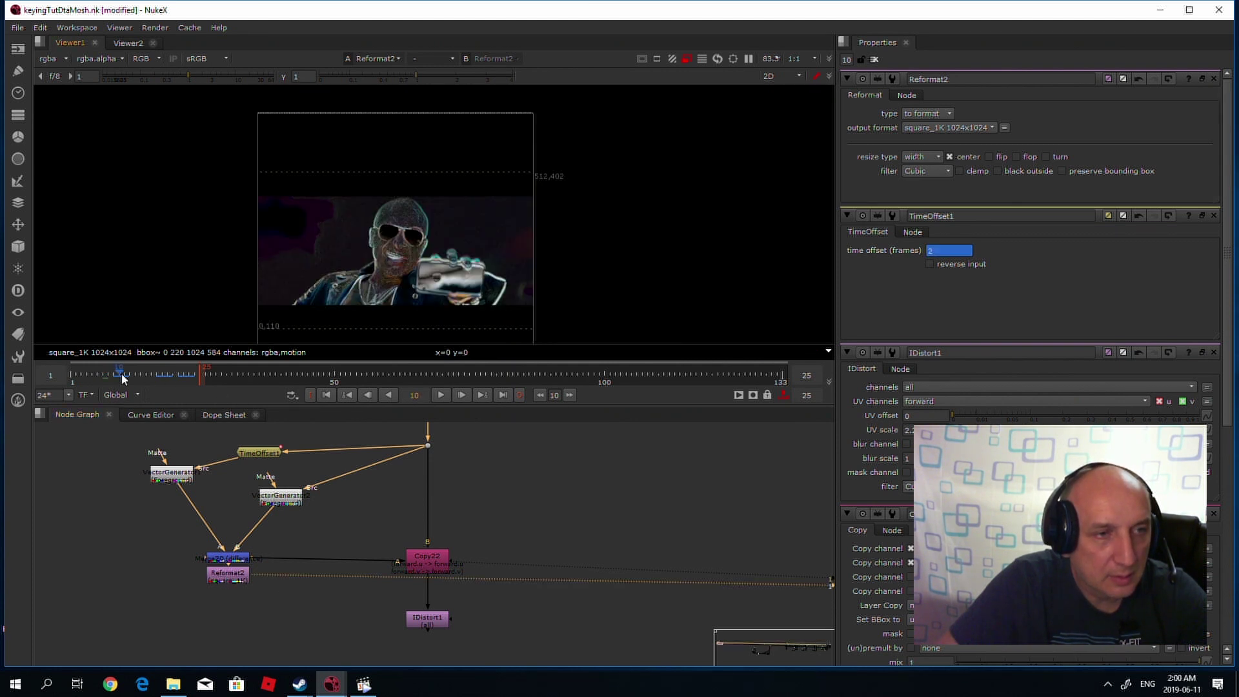
scroll(397, 273, "up", 4)
scroll(442, 253, "up", 2)
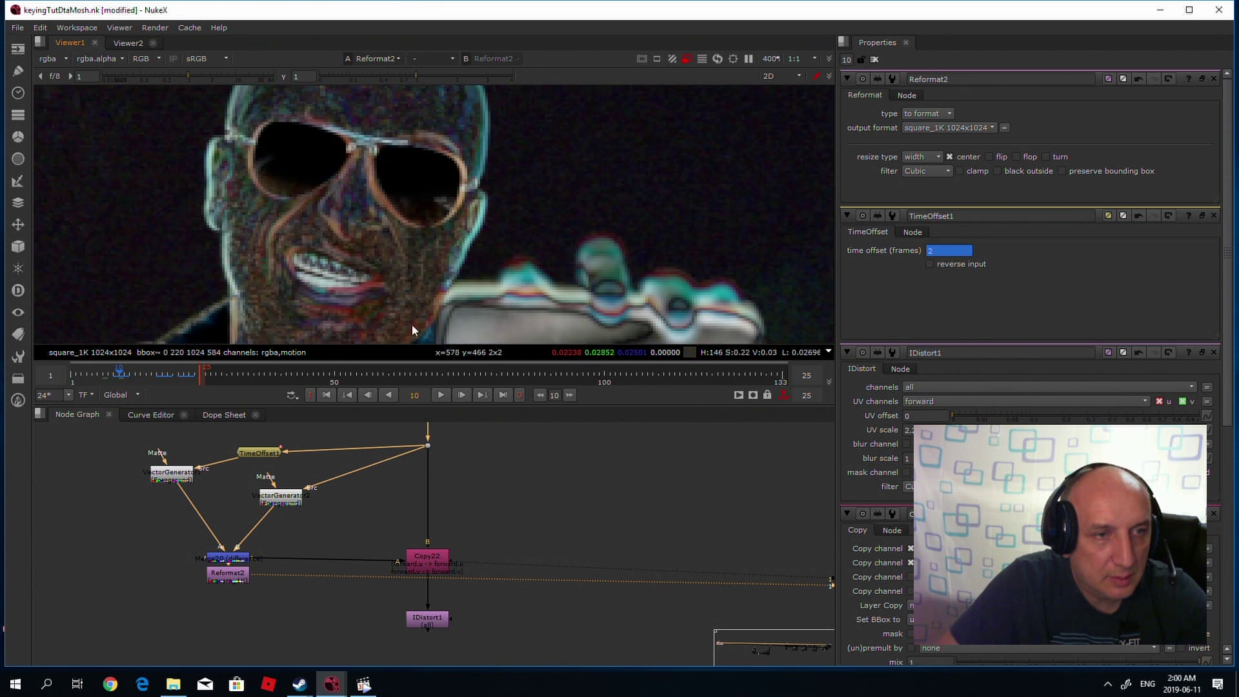
Set the Reformat node's filter to Impulse.
left_click(222, 581)
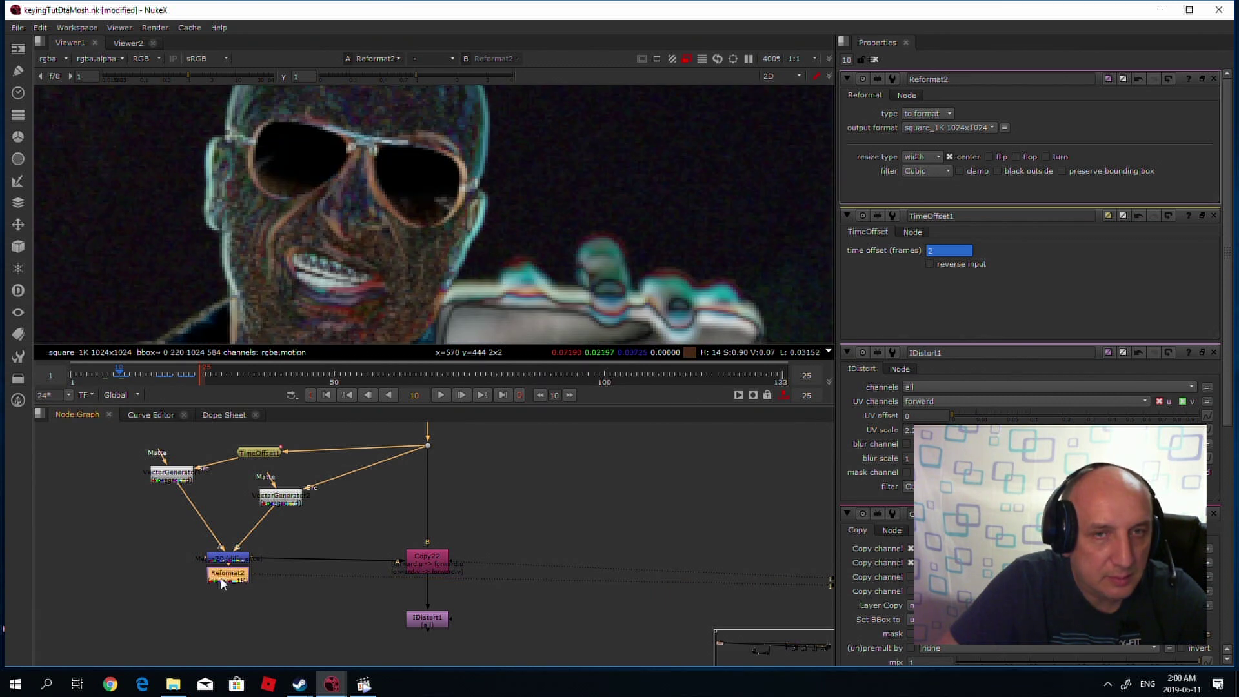
left_click(927, 170)
left_click(924, 158)
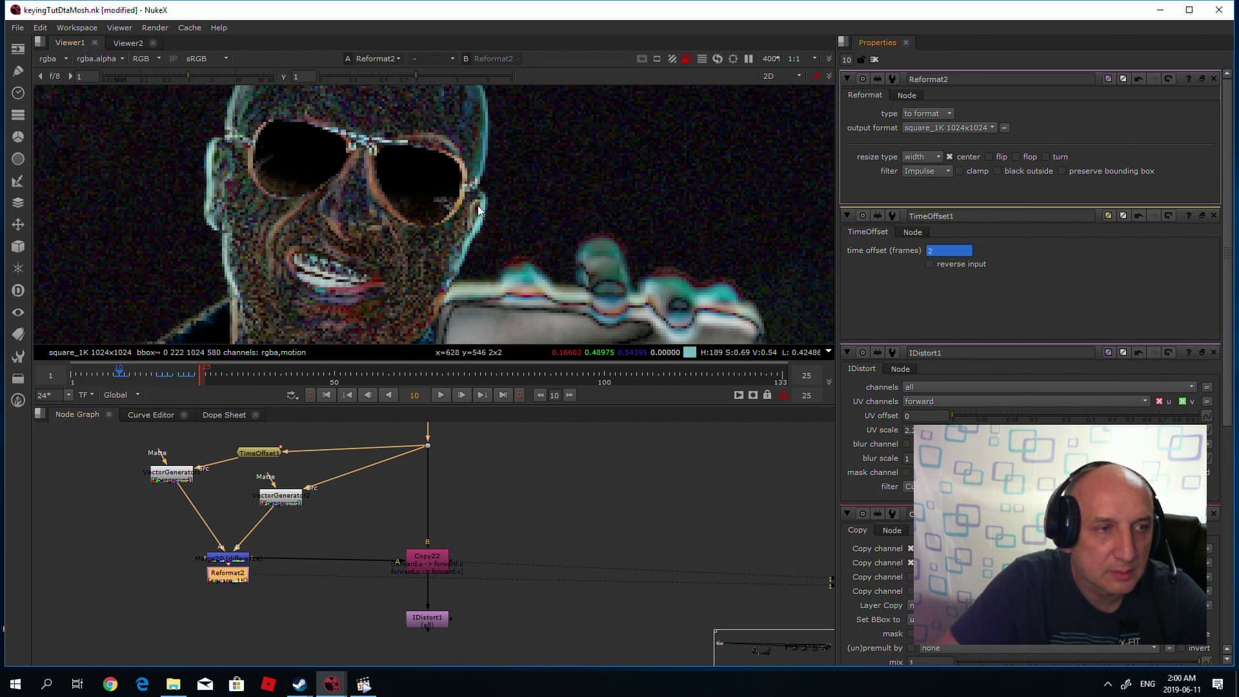
Add a Crop node below the Reformat node and view its output.
scroll(497, 208, "down", 3)
scroll(507, 208, "up", 2)
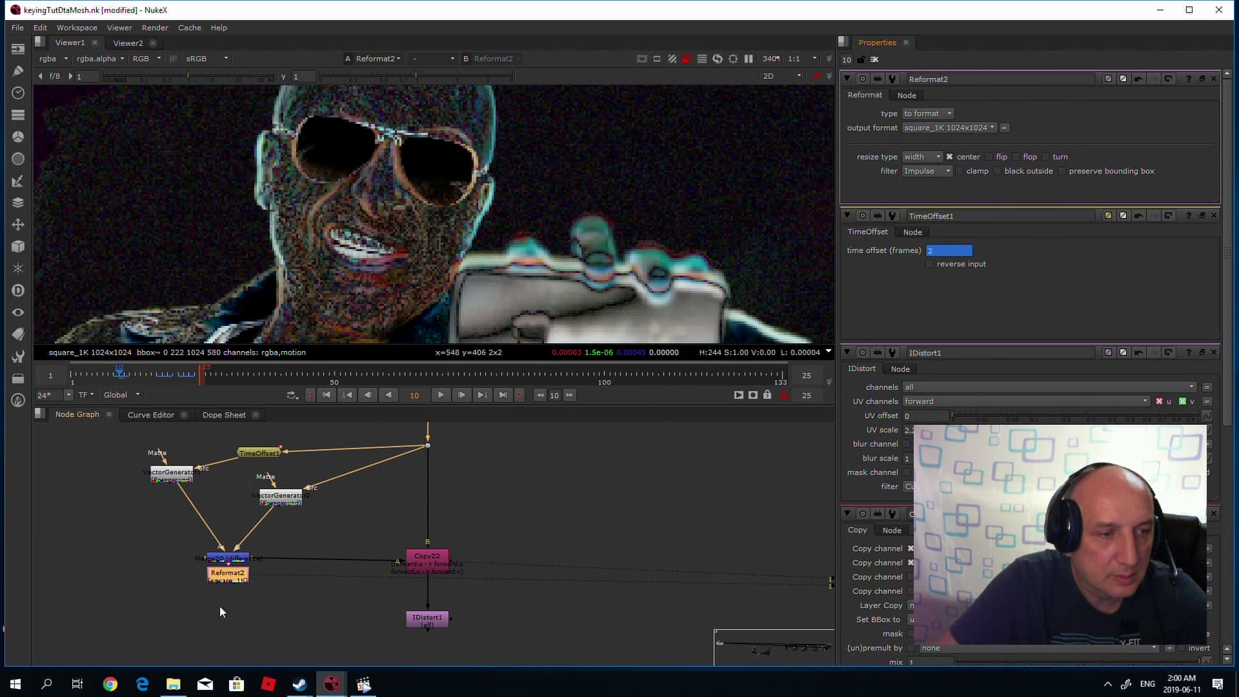
left_click(220, 611)
key("Tab")
type("cr")
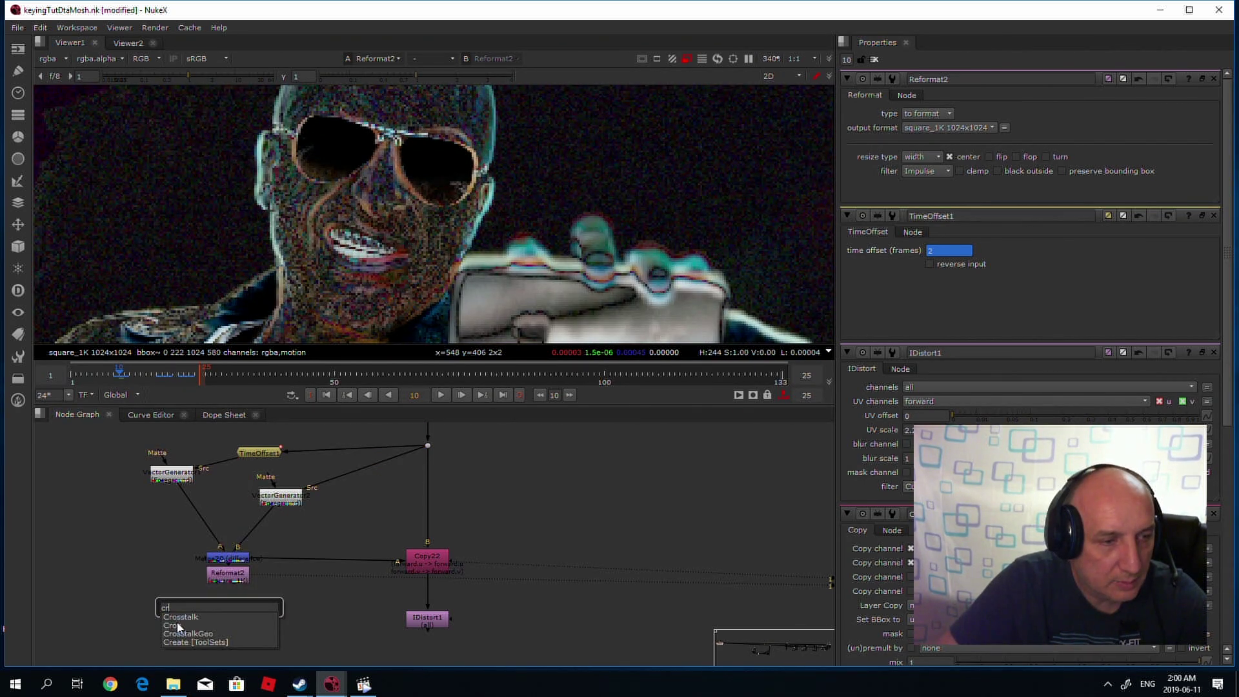
left_click(179, 626)
left_click(221, 610)
key("1")
left_click(330, 482)
scroll(476, 187, "down", 3)
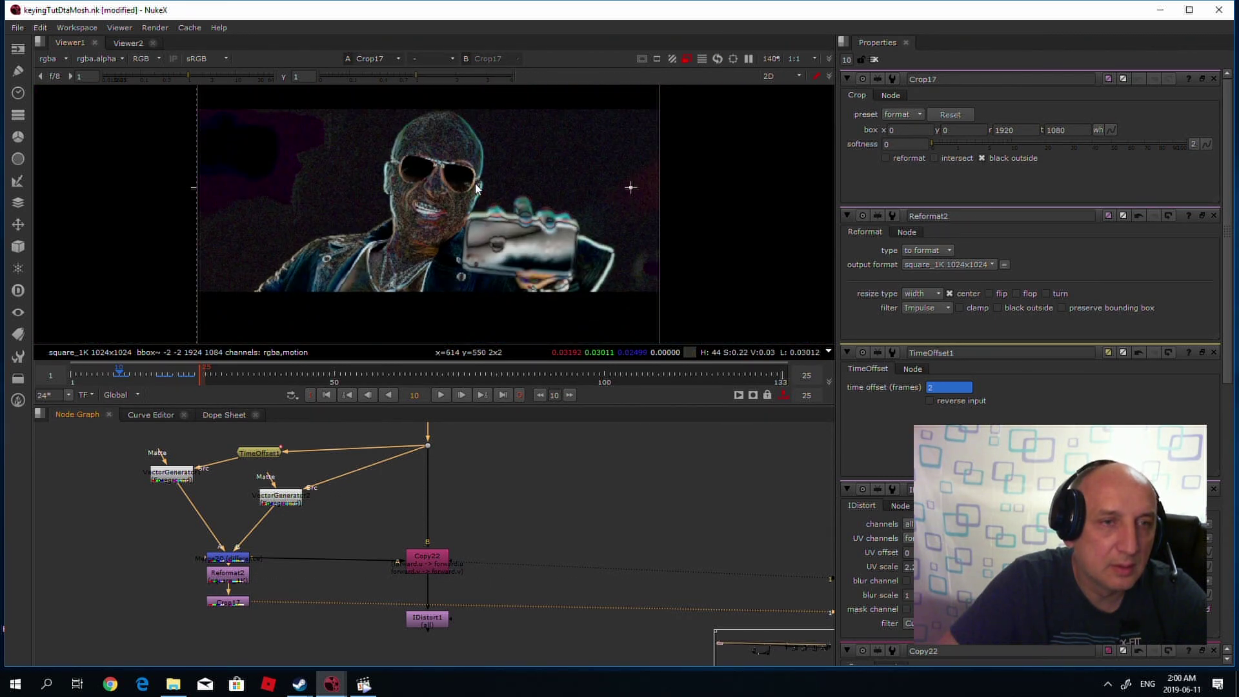
Duplicate the Reformat node below the Crop and set the copy's output format to HD_1080 1920x1080.
left_click(230, 580)
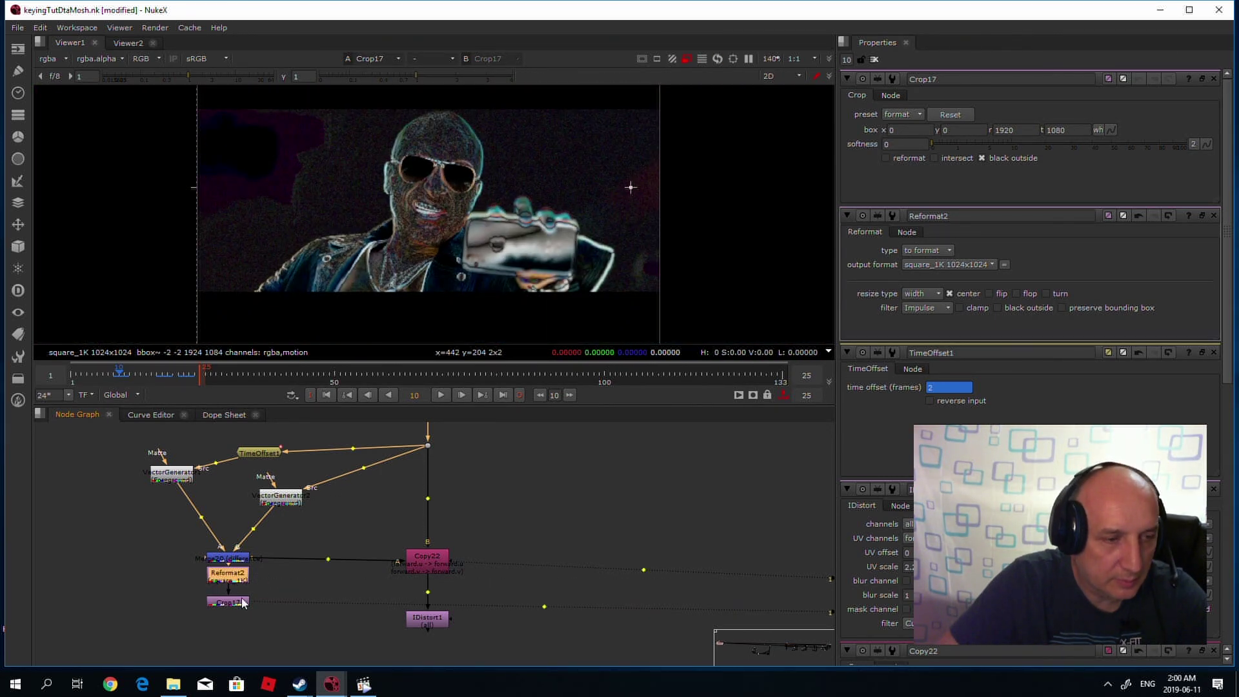
key("ctrl+v")
key("1")
key("Return")
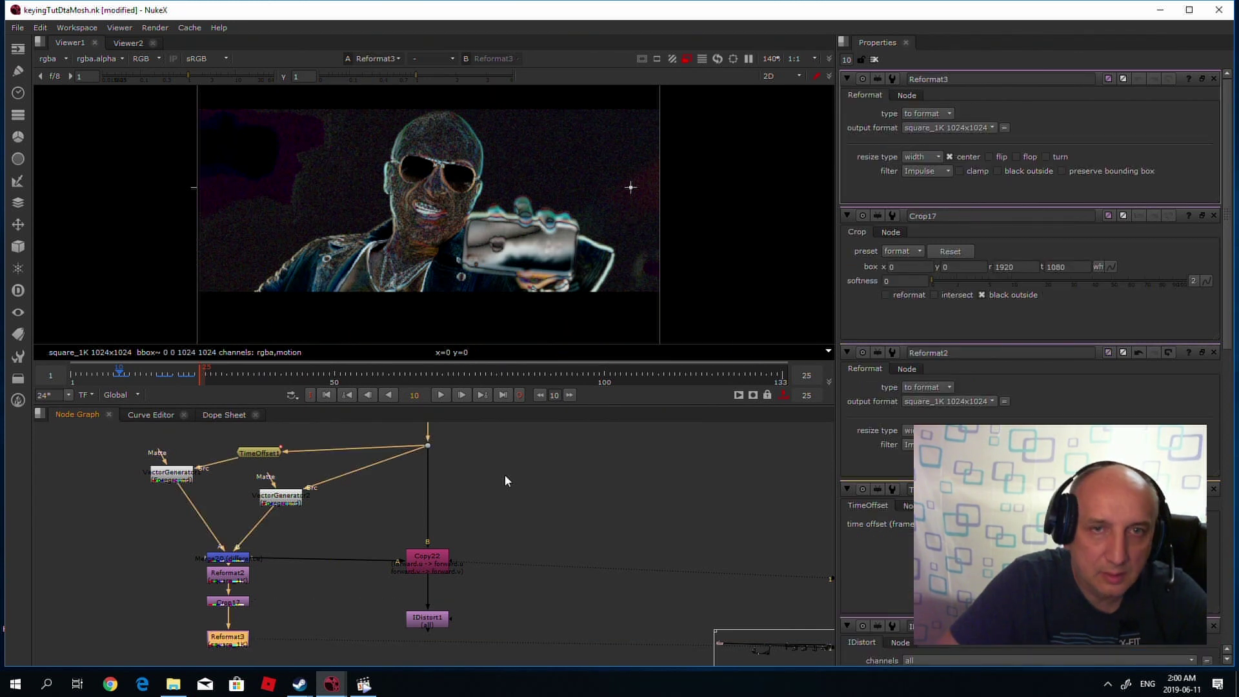
left_click(953, 127)
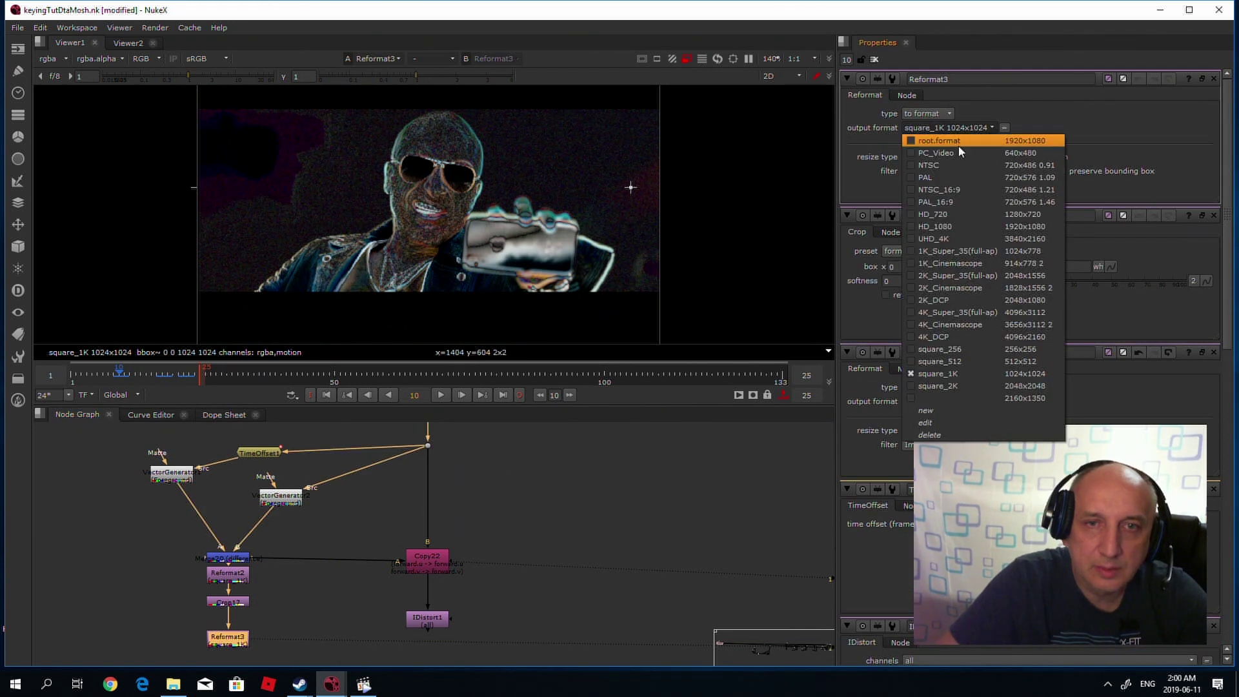
left_click(966, 225)
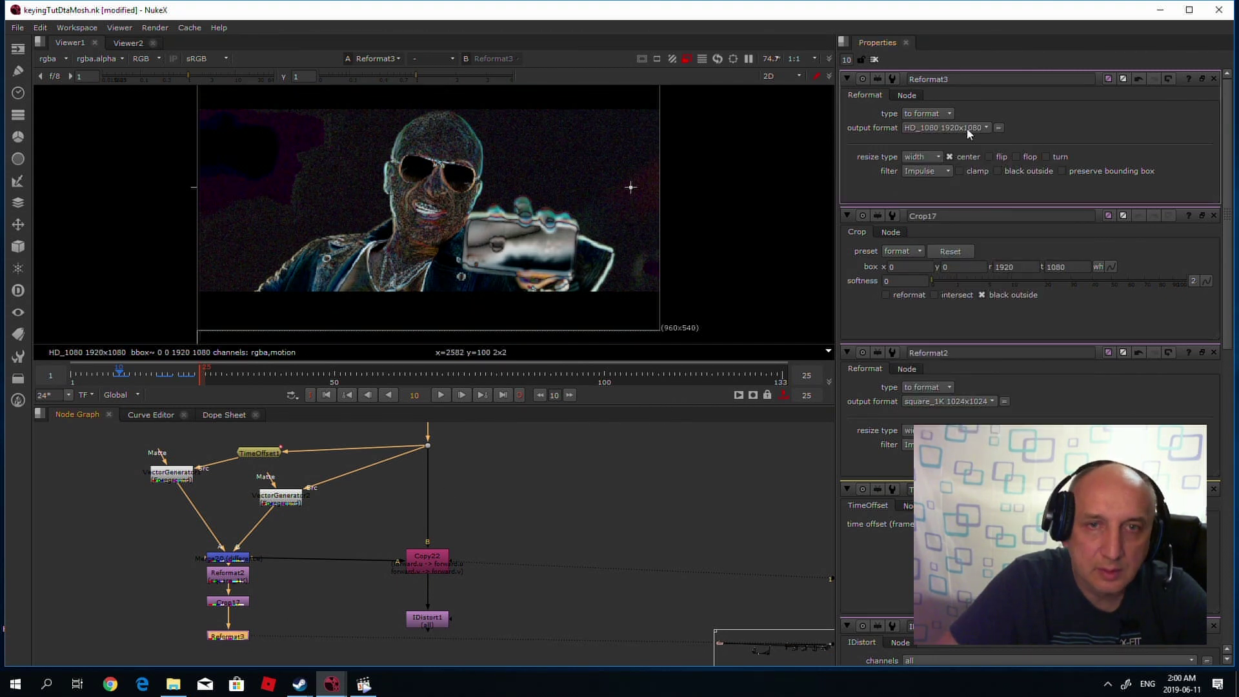
Open the Crop node's settings and shrink its box around the image to about y 225, r 1030 and t 790.
scroll(226, 604, "up", 2)
left_click(227, 601)
double_click(222, 602)
scroll(616, 177, "down", 5)
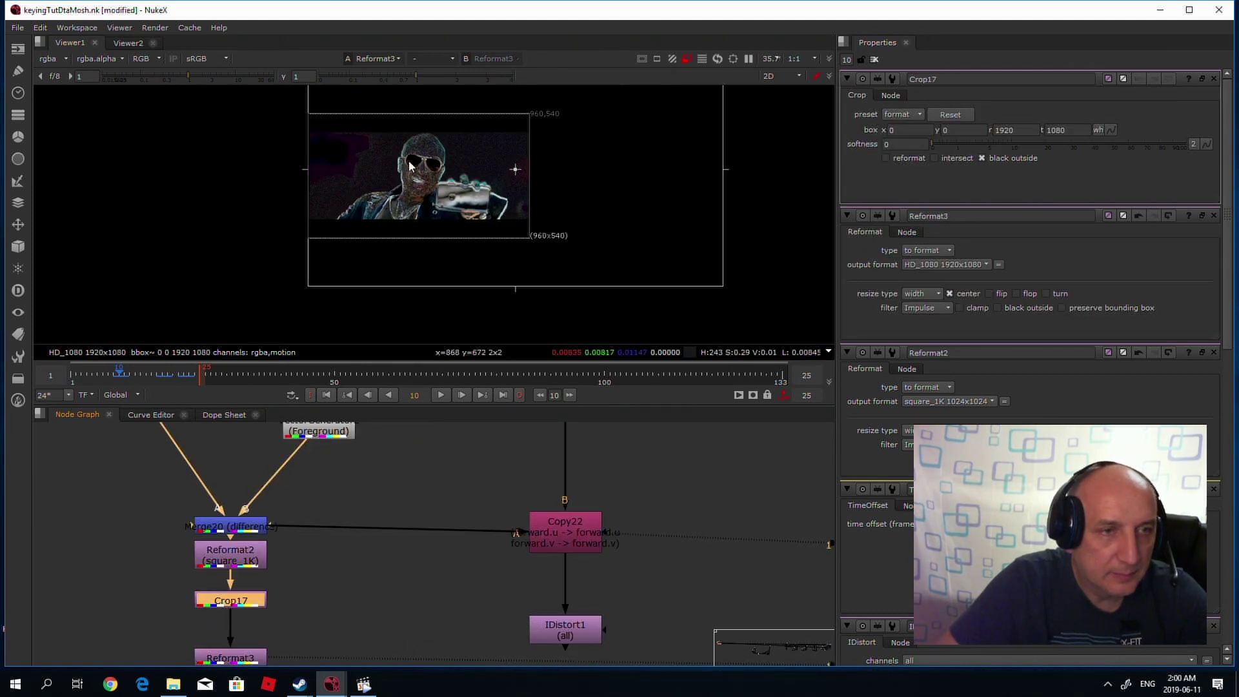
left_click_drag(593, 174, 481, 177)
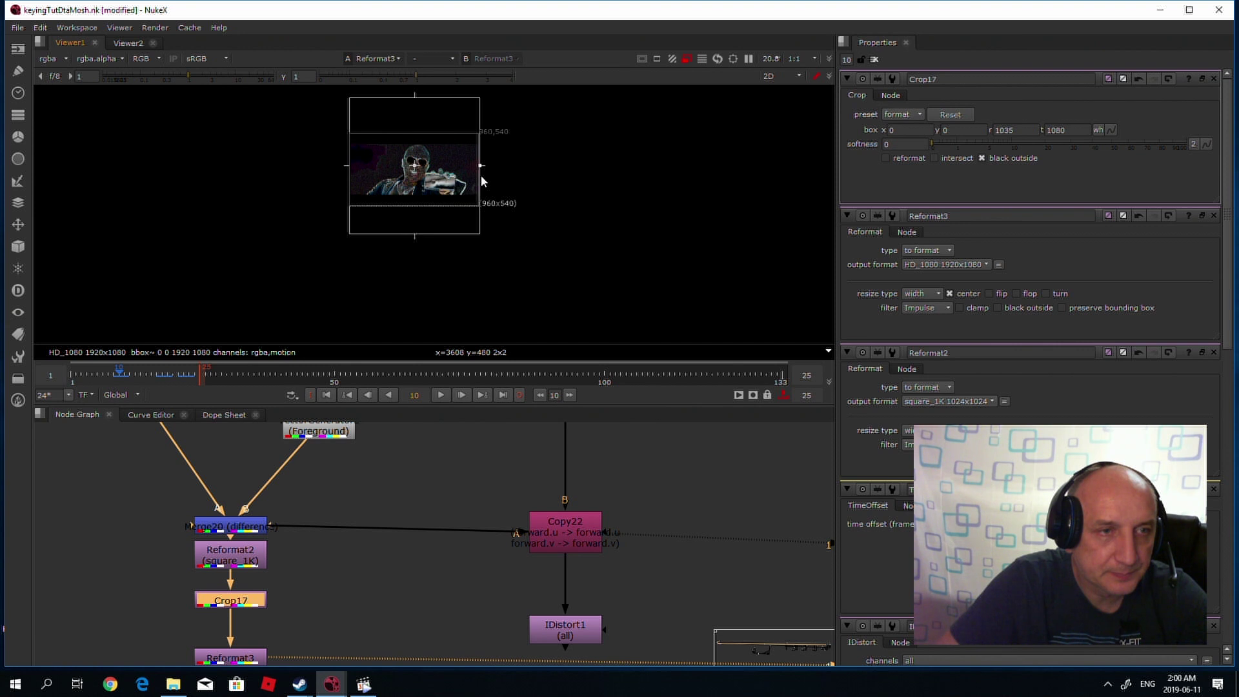
left_click_drag(440, 238, 444, 206)
left_click_drag(421, 97, 420, 133)
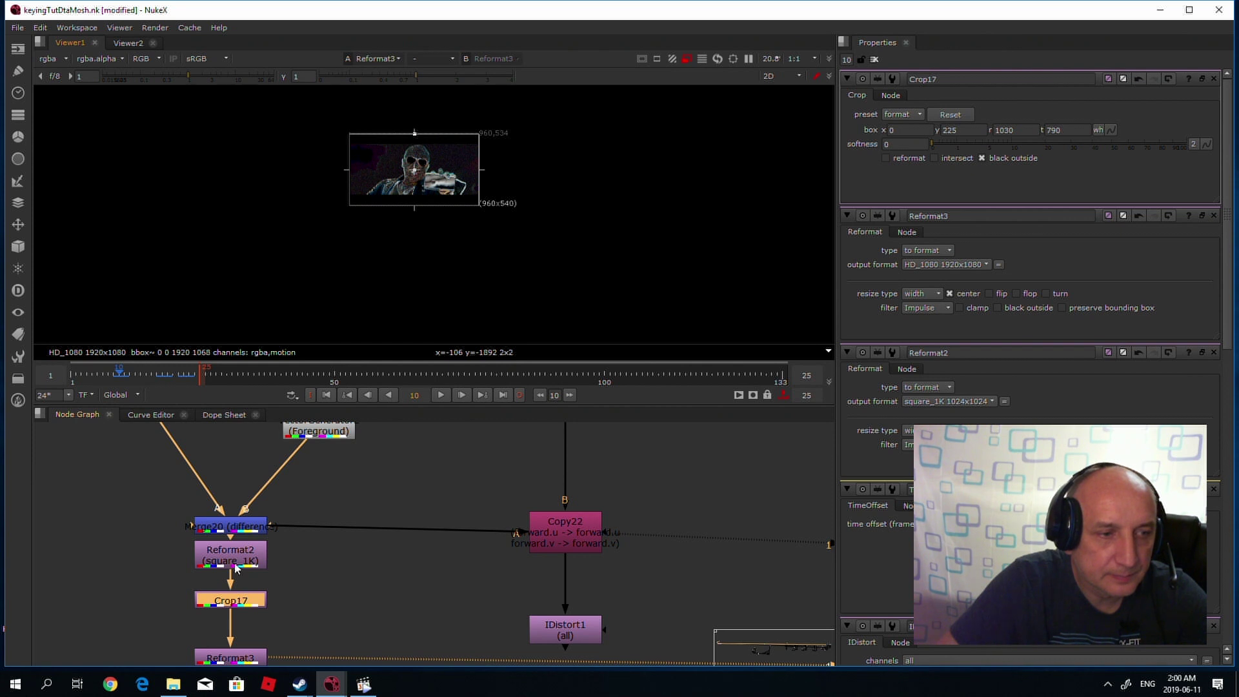
View the first Reformat's output and extend the crop box vertically to about y -4 and t 1026.
left_click(236, 566)
key("1")
scroll(432, 111, "up", 3)
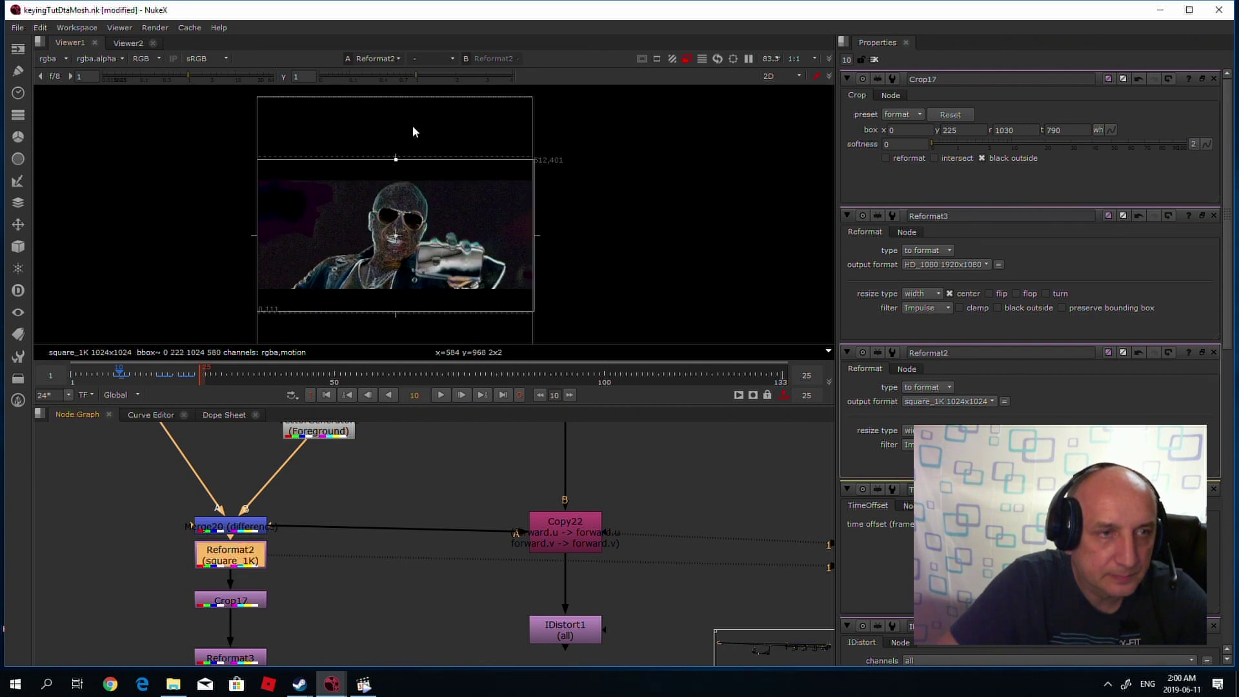
left_click_drag(397, 158, 399, 99)
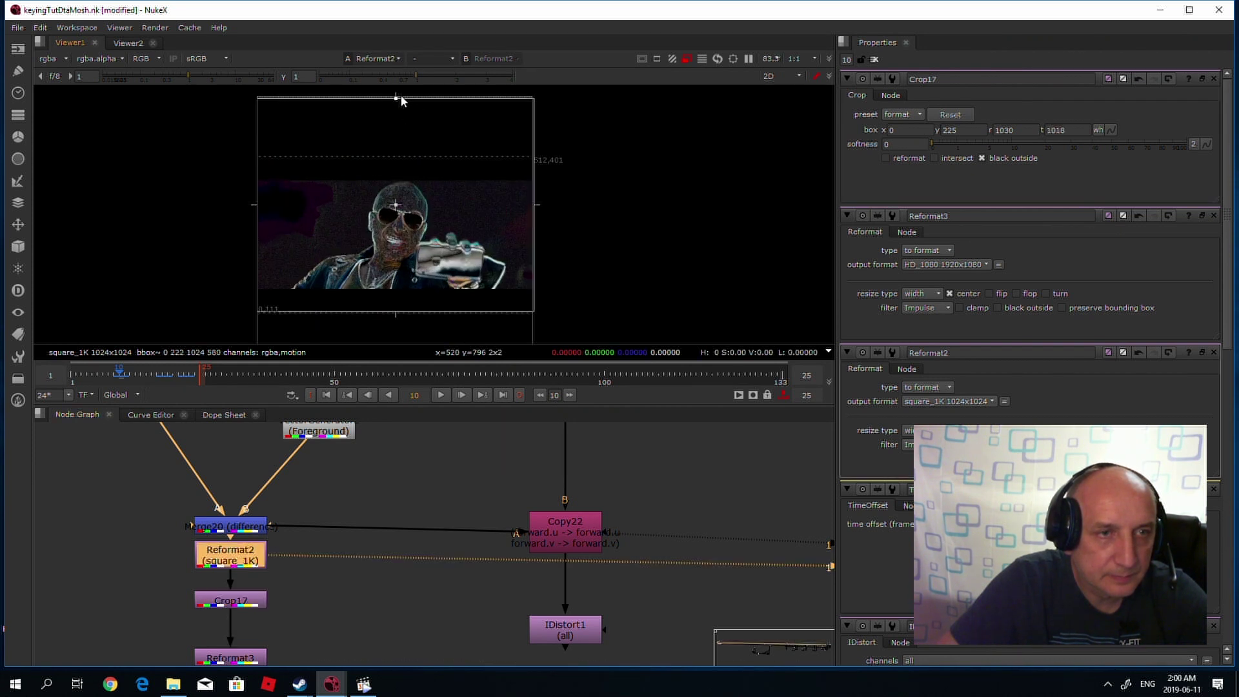
scroll(404, 104, "down", 3)
left_click_drag(409, 247, 411, 288)
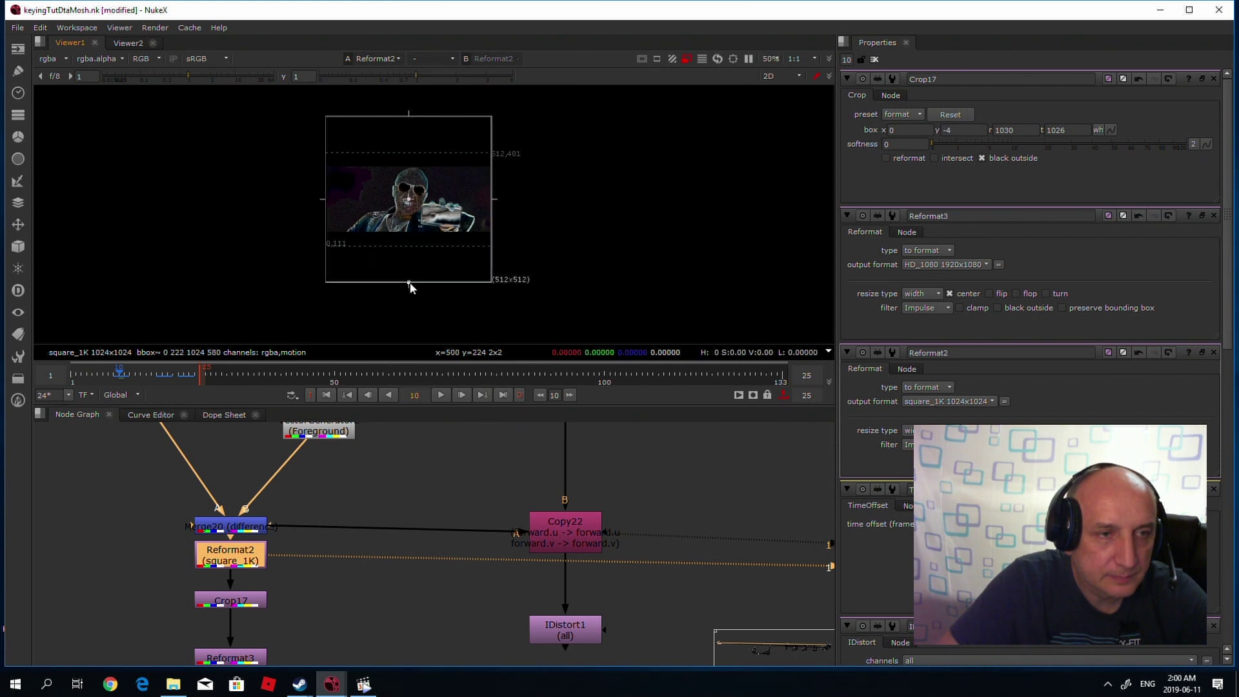
Compare the outputs of the first Reformat, the second Reformat and the Crop up close.
scroll(263, 574, "down", 4)
scroll(276, 550, "up", 2)
left_click(275, 548)
key("1")
left_click(271, 597)
key("1")
scroll(443, 182, "up", 5)
scroll(443, 182, "down", 4)
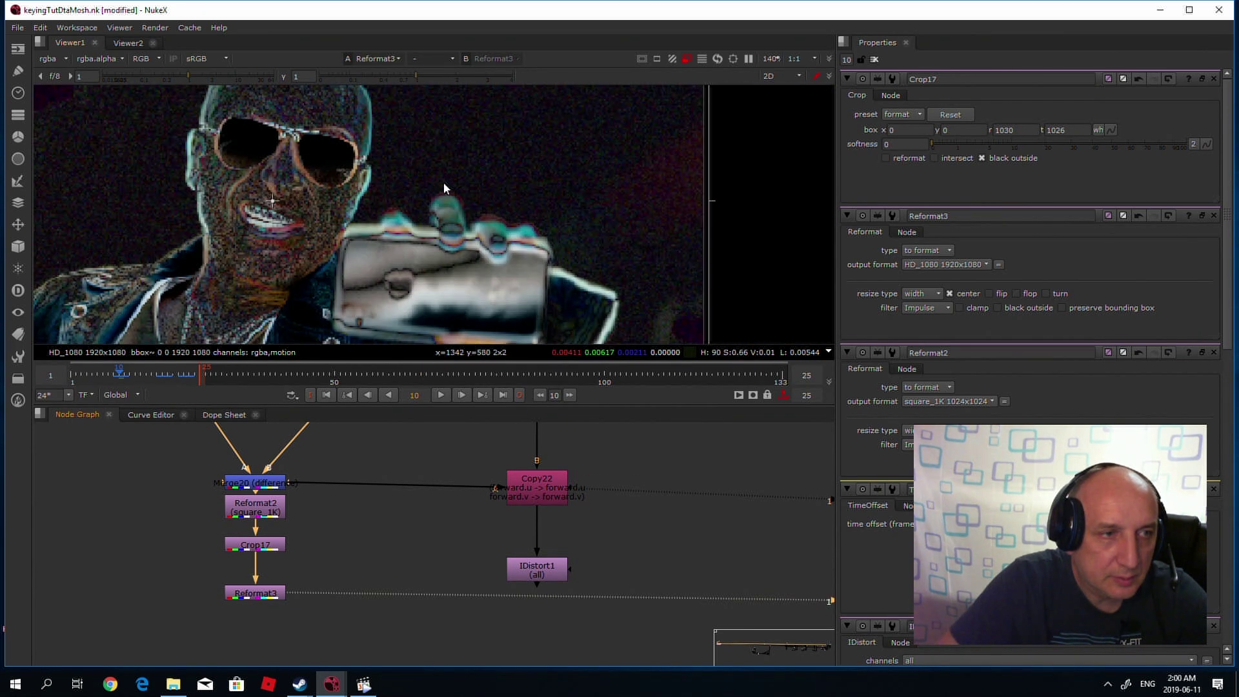
scroll(365, 202, "down", 1)
left_click(265, 546)
key("1")
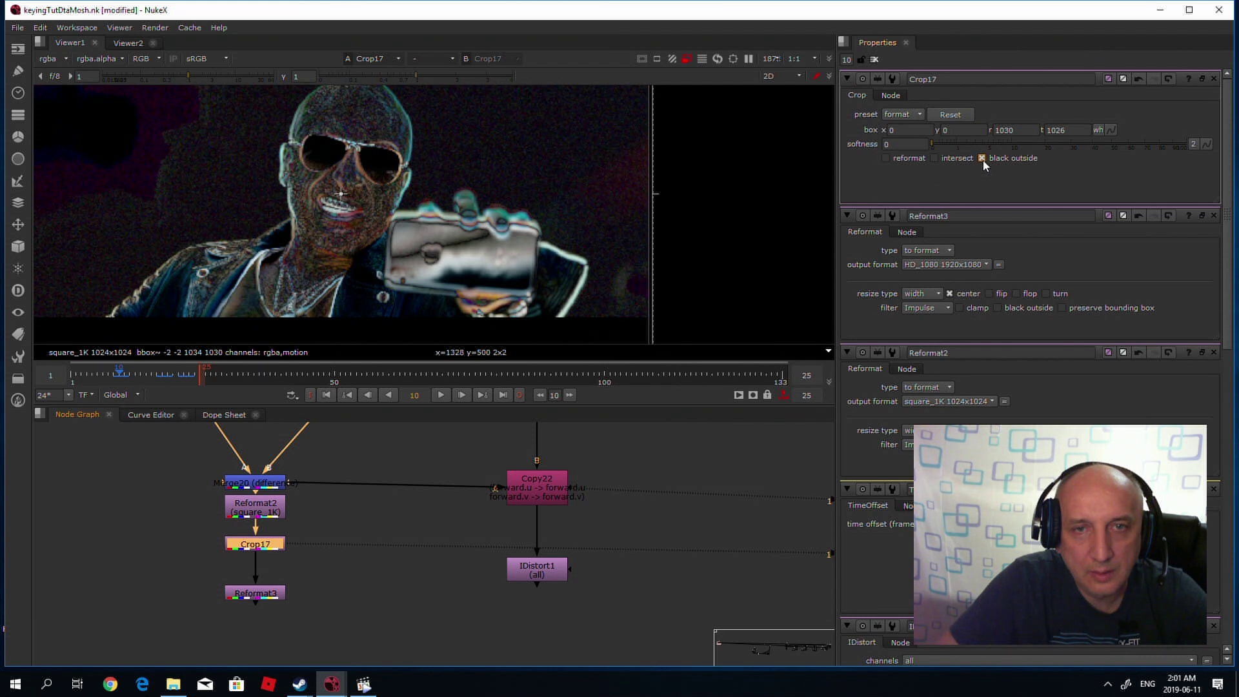
Toggle the Crop's reformat option on and off, and inspect the settings and outputs of both Reformat nodes.
left_click(889, 157)
left_click(889, 158)
left_click(263, 510)
key("1")
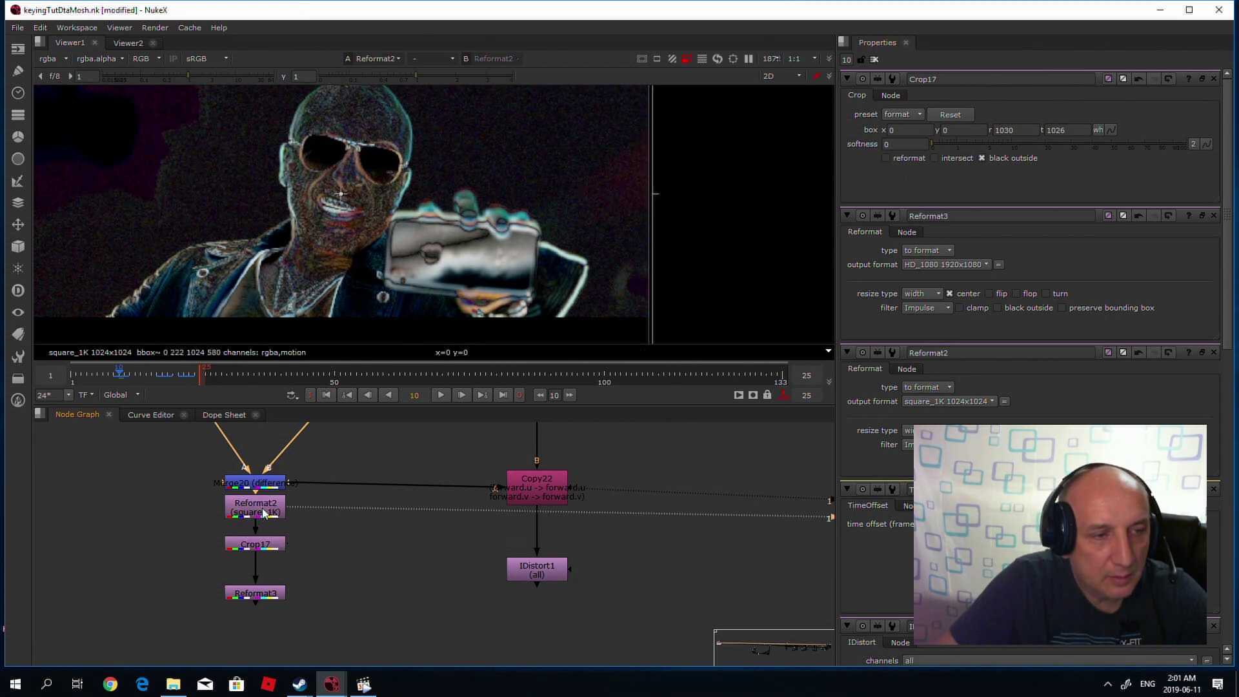
double_click(262, 510)
left_click(257, 594)
key("1")
double_click(257, 593)
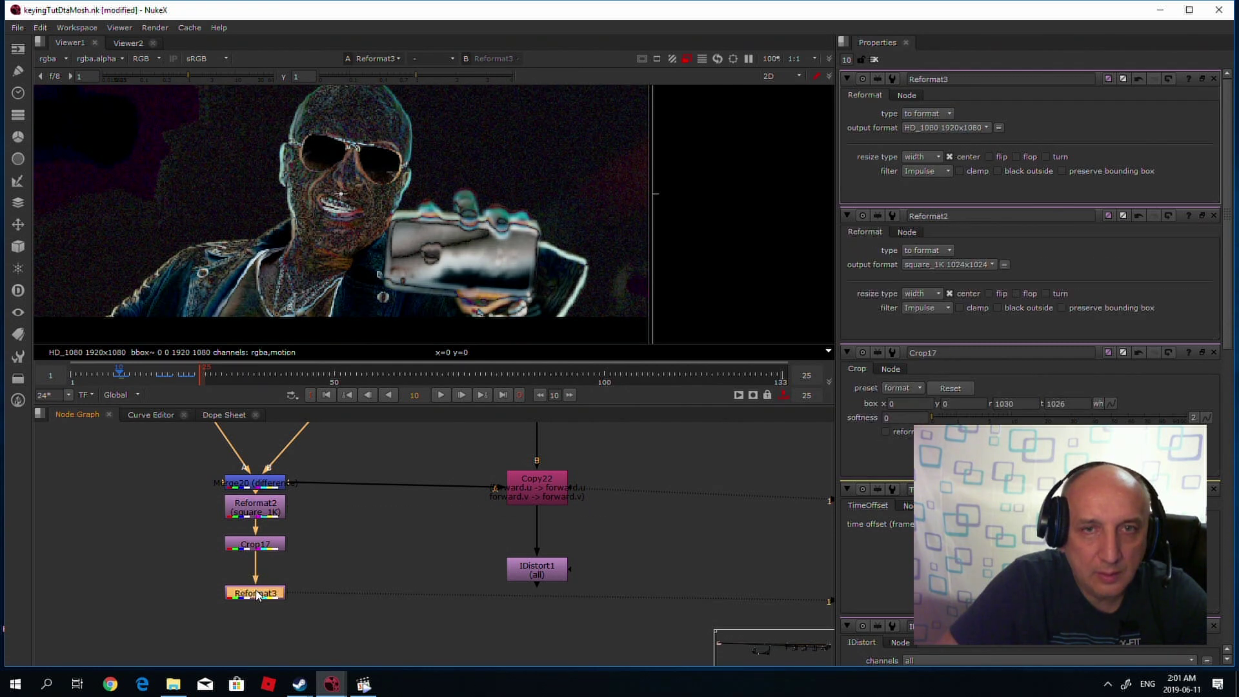
Reconnect the Copy node's A input to the second Reformat and view the Copy output.
left_click(433, 569)
left_click_drag(306, 534, 257, 593)
left_click(530, 482)
key("1")
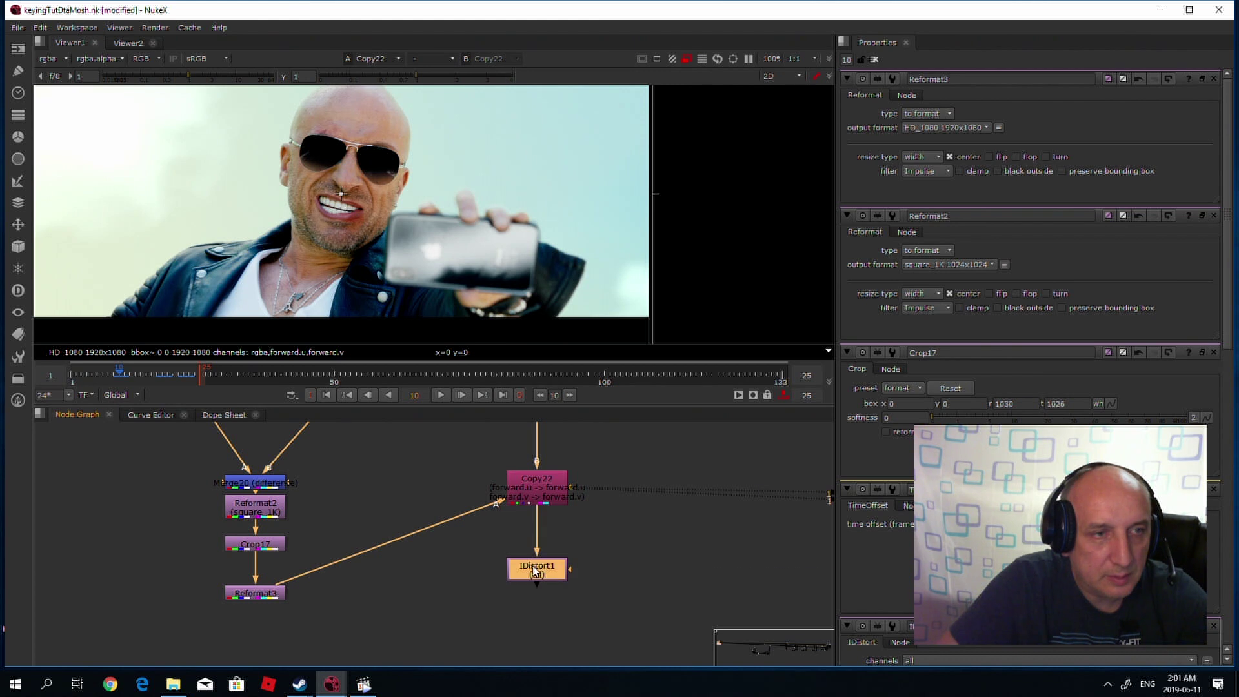
View the IDistort output up close and play the distortion back before stopping at frame 20.
key("1")
key("equal")
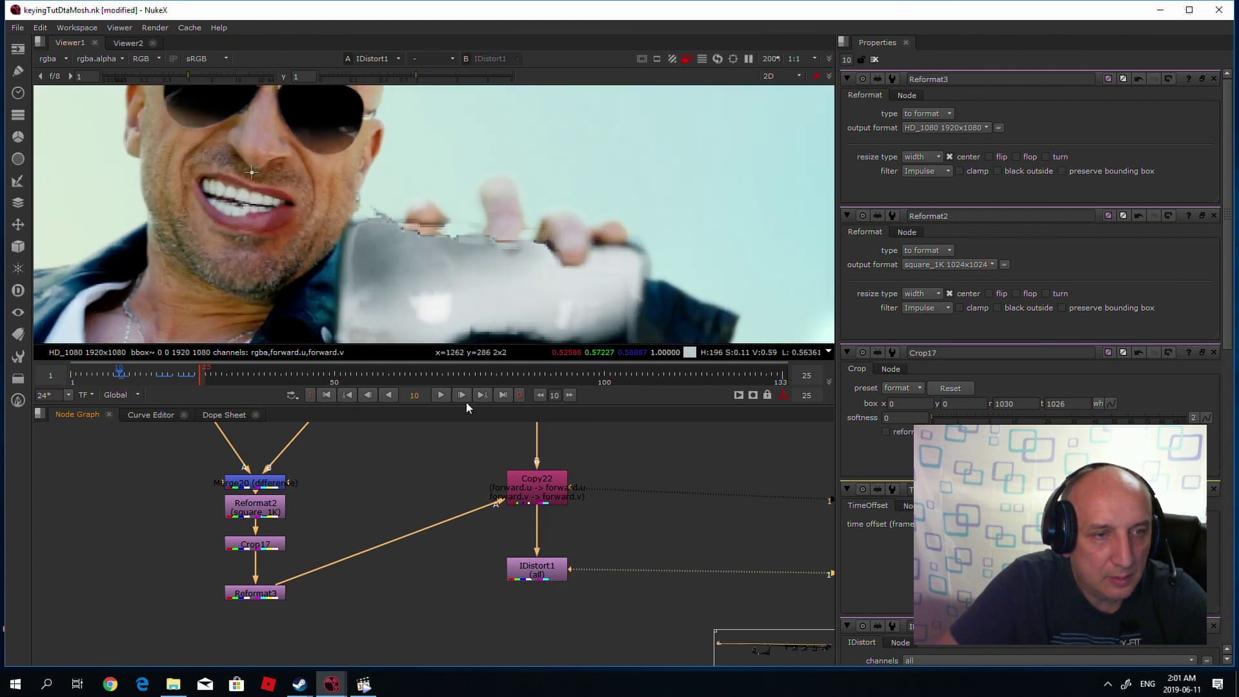
key("l")
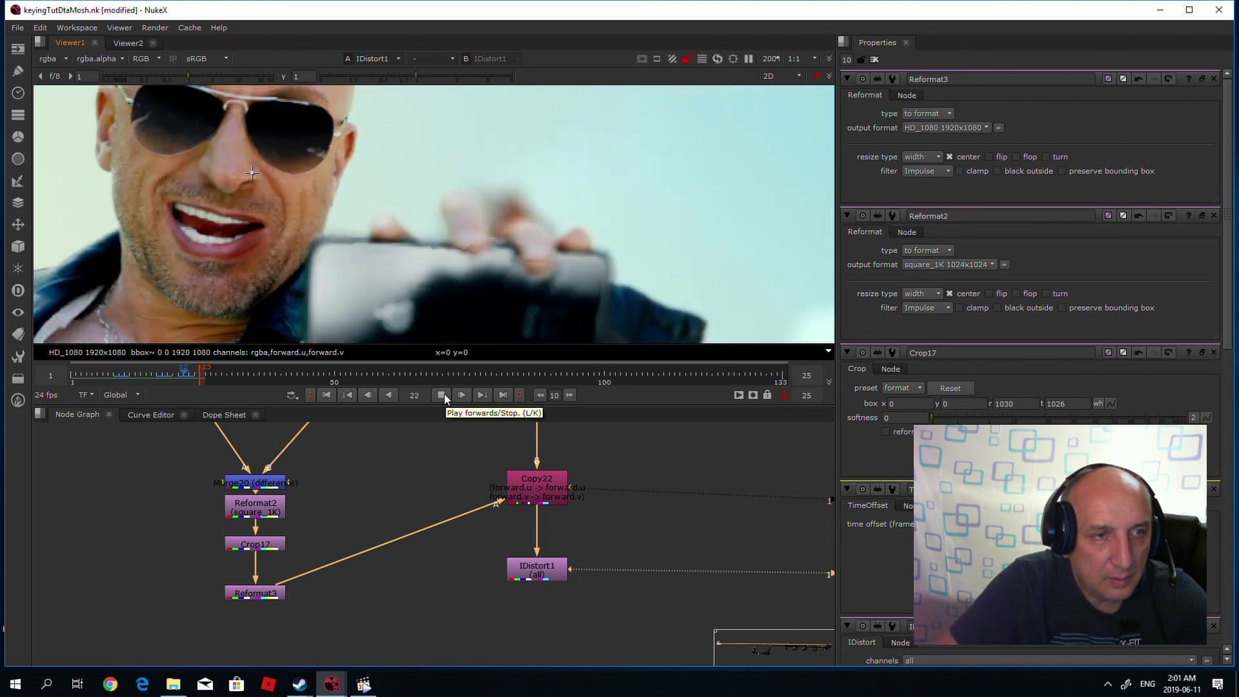
left_click(443, 395)
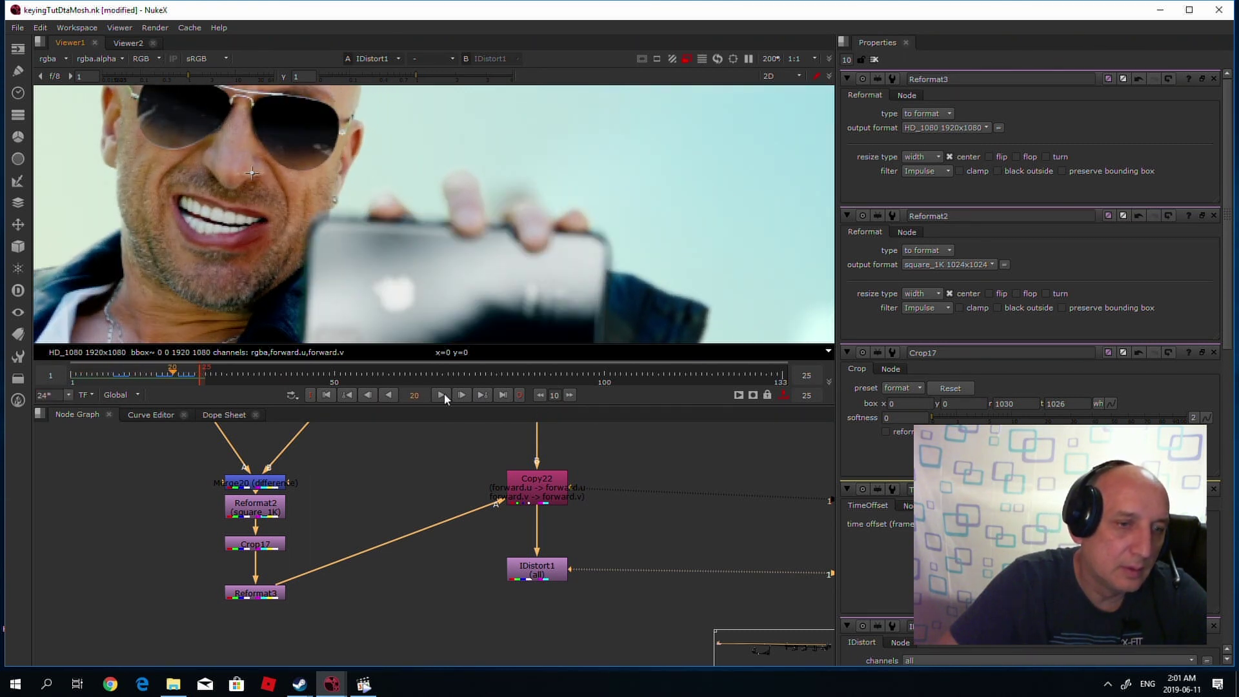
Make room below the difference Merge and insert a Grade node with gain 2.7 above the first Reformat.
scroll(383, 495, "down", 3)
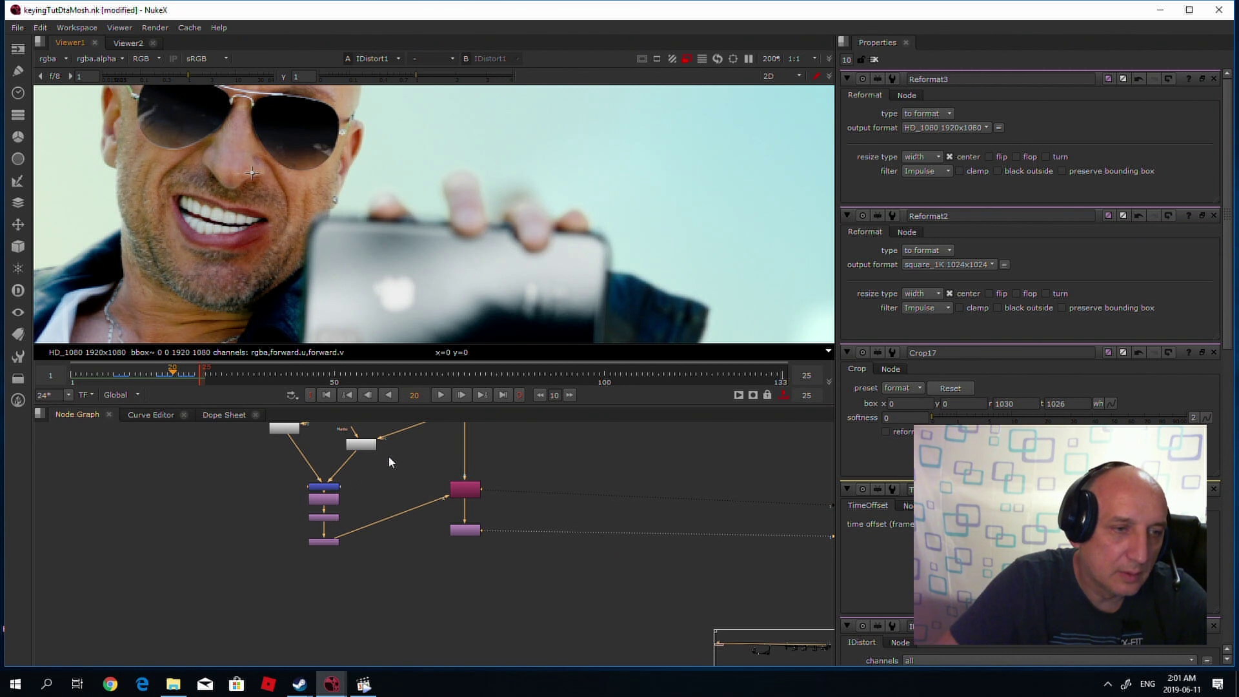
scroll(362, 490, "up", 4)
left_click(339, 557)
left_click_drag(342, 579, 334, 568)
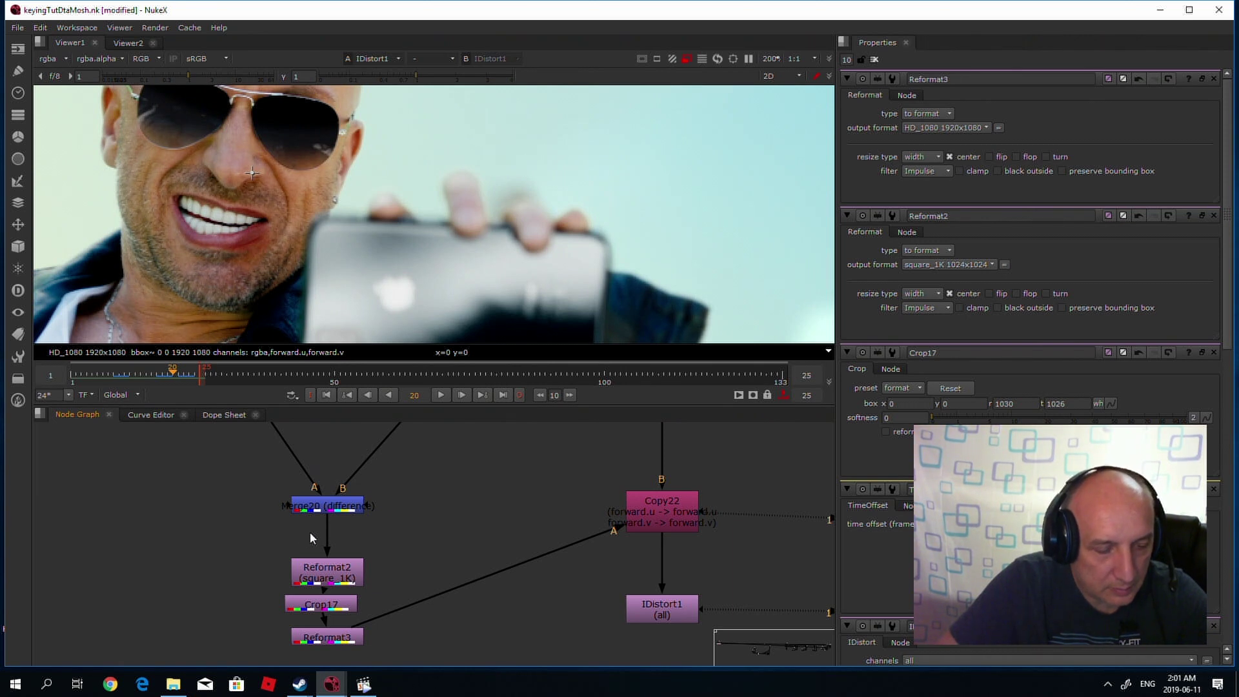
key("g")
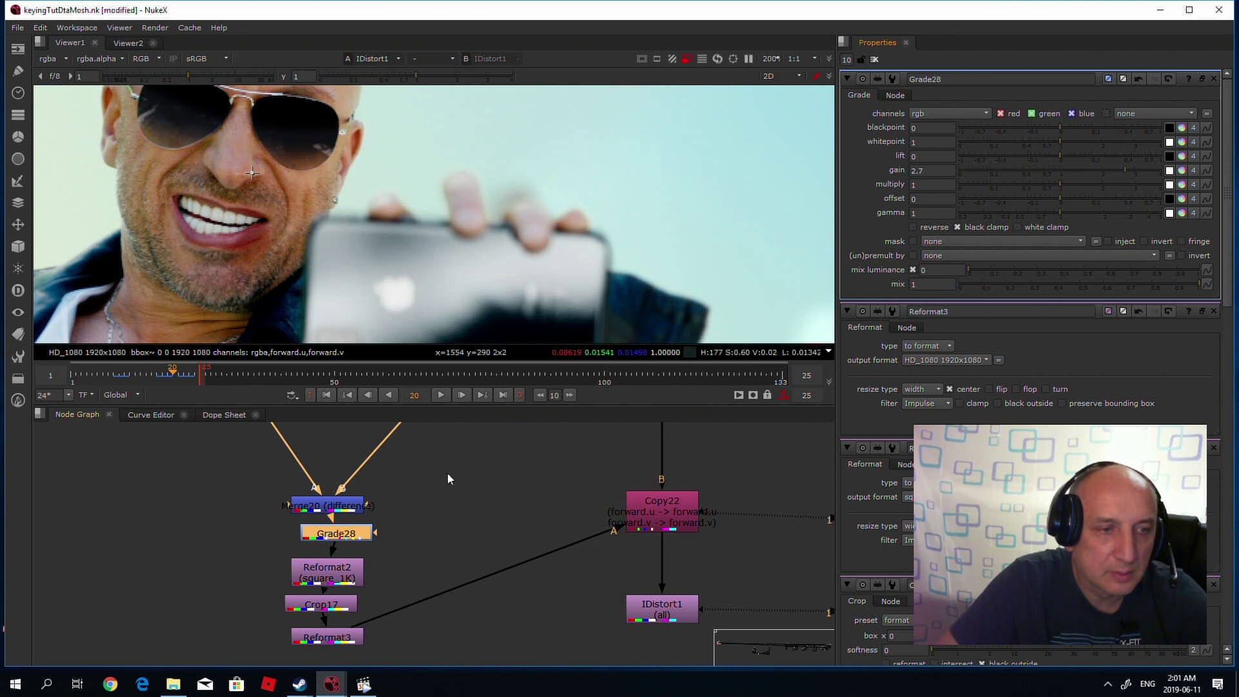
View the Grade output's forward layer in RGB and move to frame 22 to examine the motion vectors.
key("1")
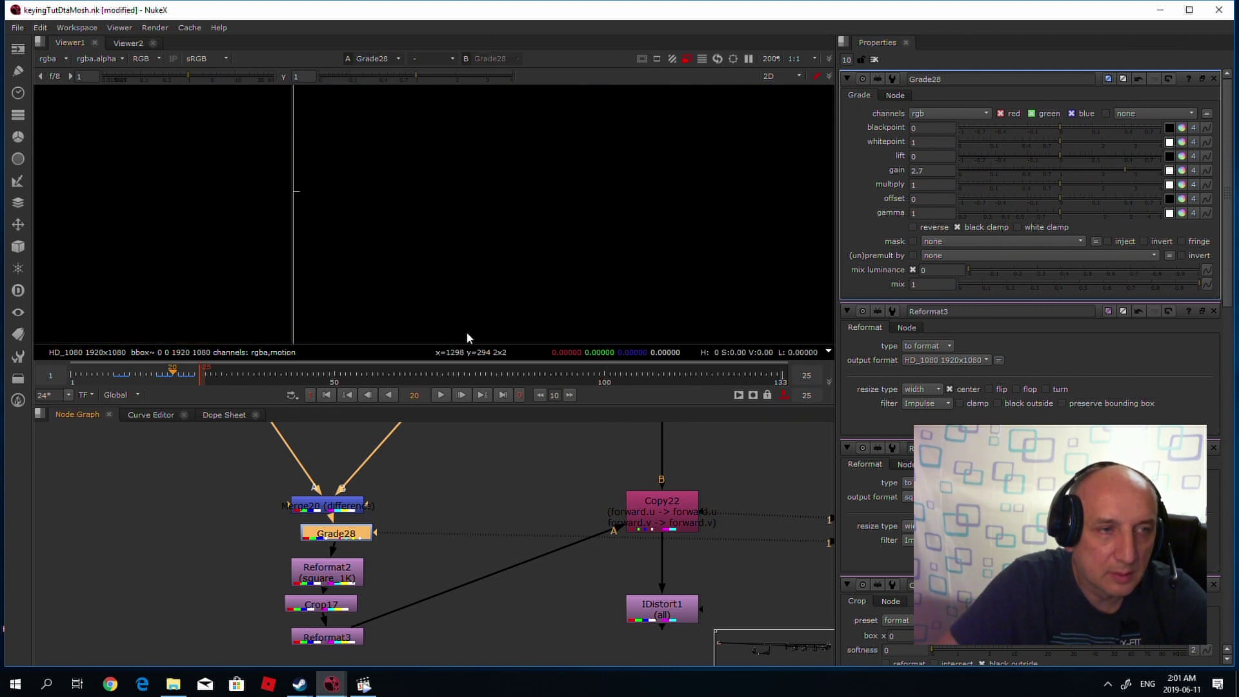
left_click(46, 59)
left_click(68, 127)
key("f")
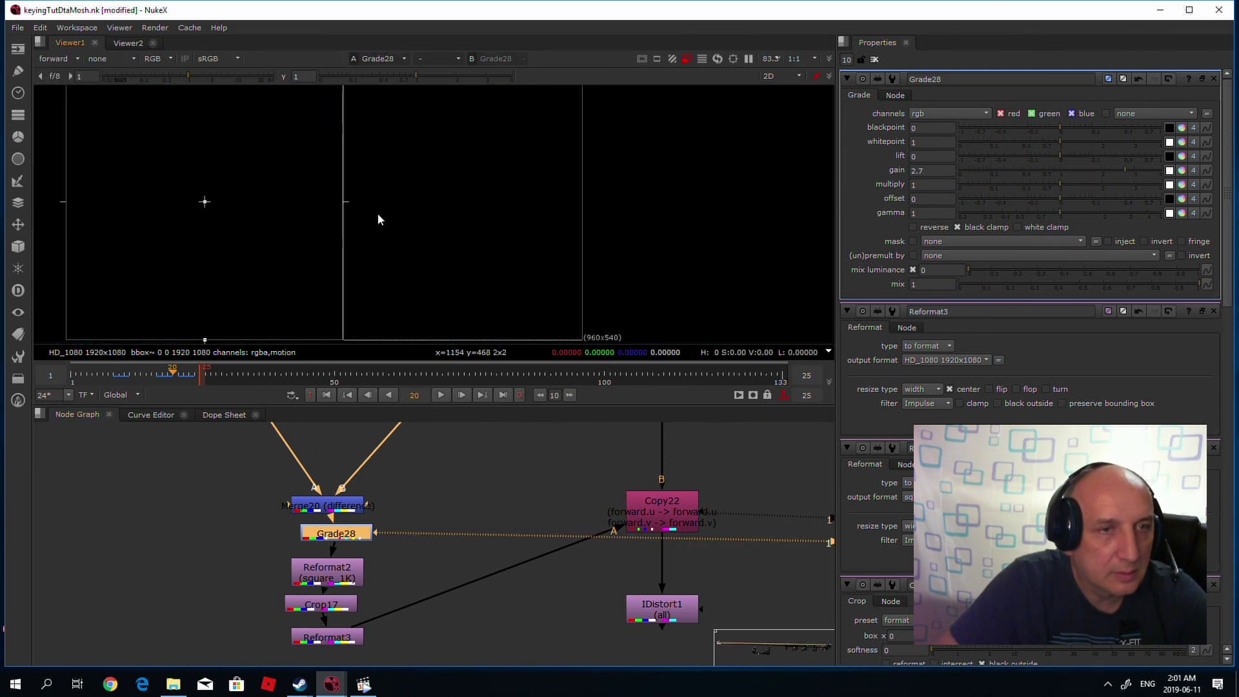
key("a")
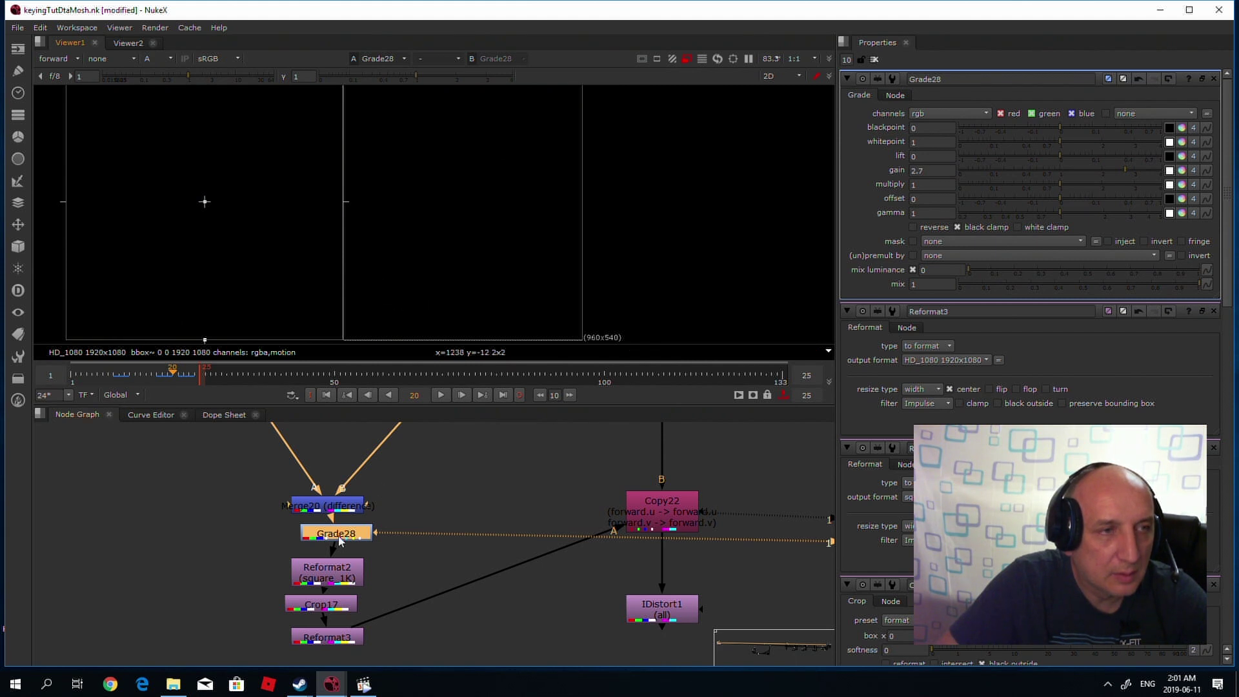
left_click(149, 59)
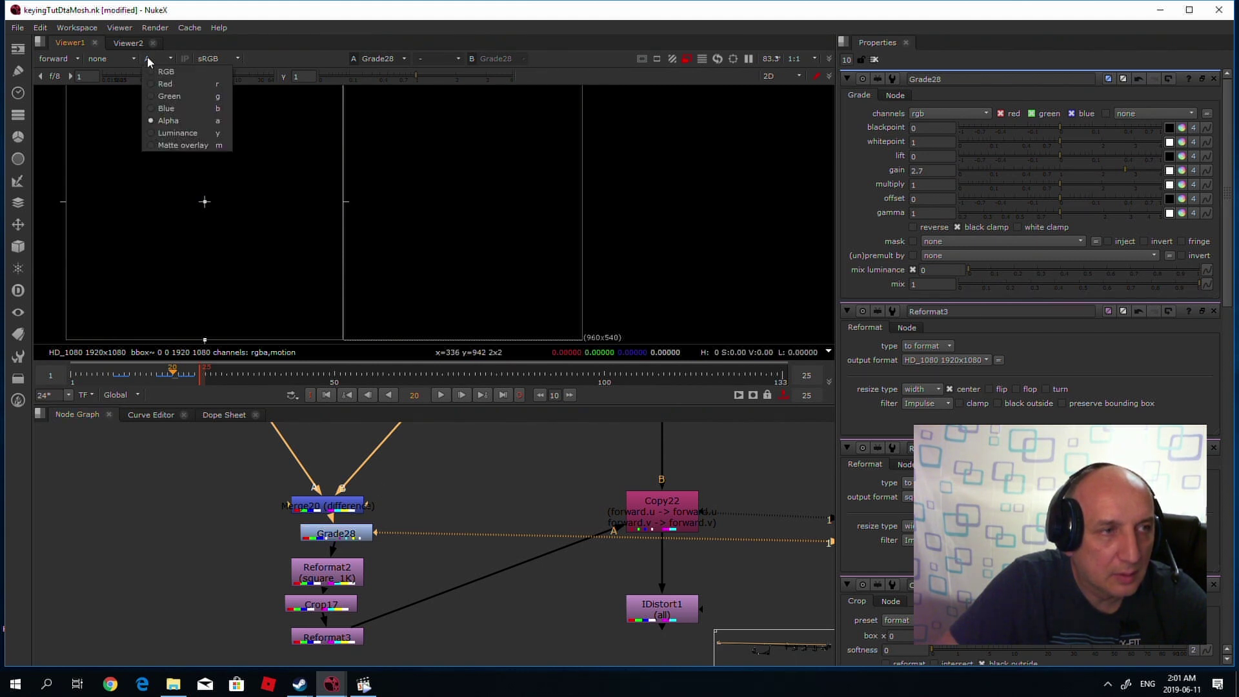
left_click(173, 78)
scroll(412, 222, "down", 2)
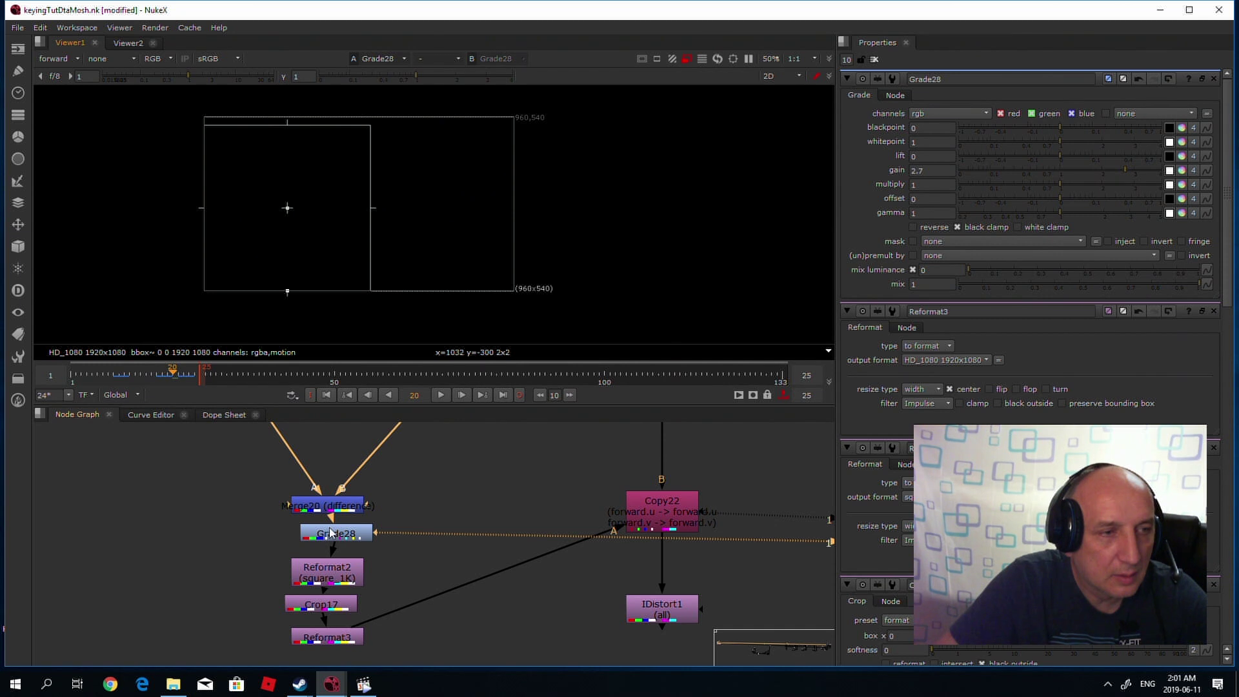
left_click_drag(191, 379, 186, 379)
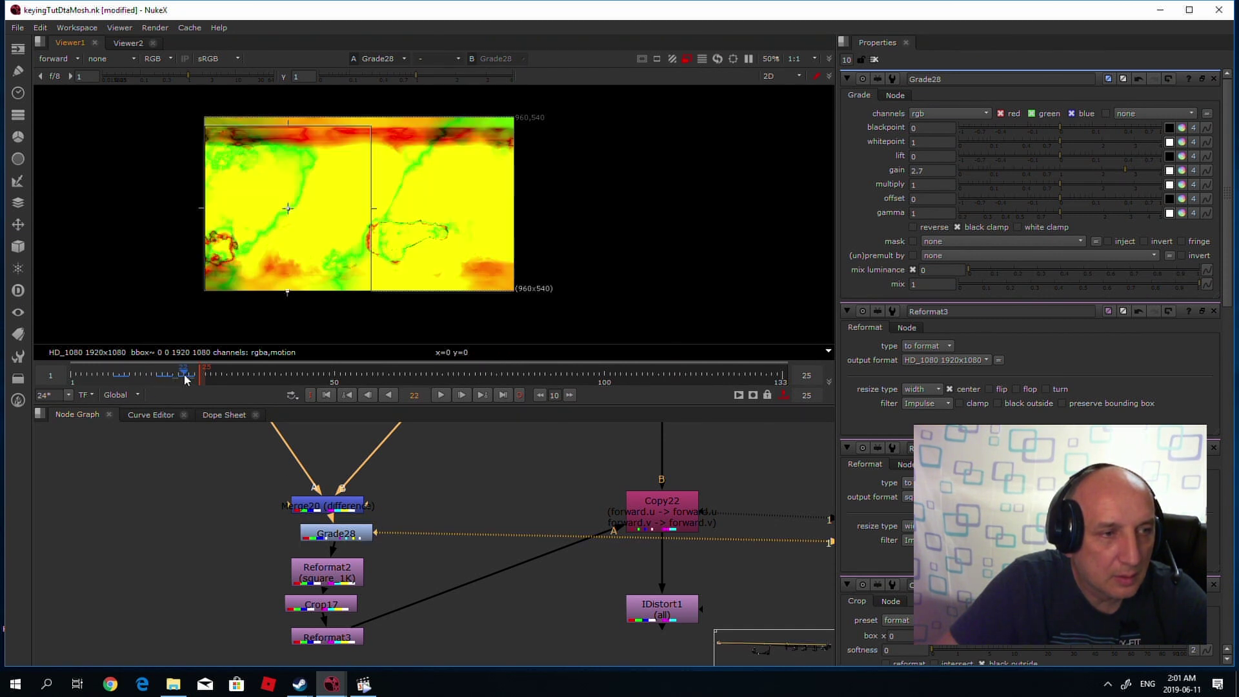
Zoom in on the Crop output and set the first Reformat's output format to square_256 256x256.
scroll(315, 210, "up", 2)
left_click(324, 569)
key("1")
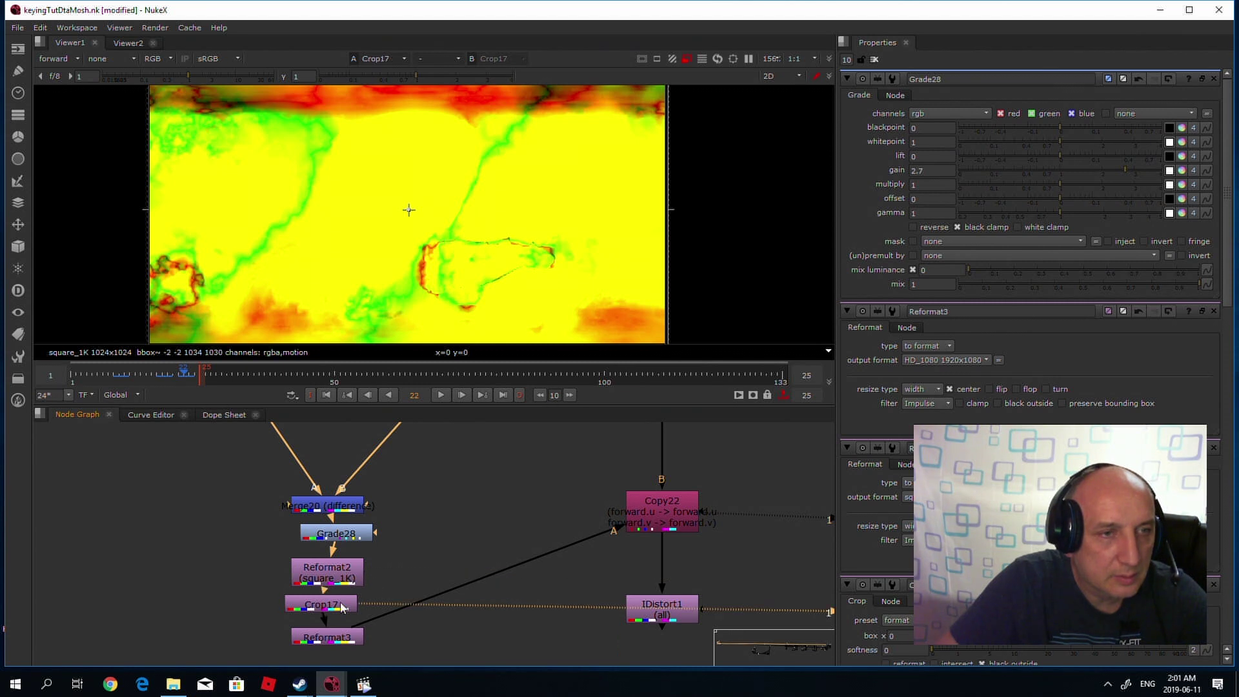
scroll(409, 213, "up", 3)
double_click(319, 568)
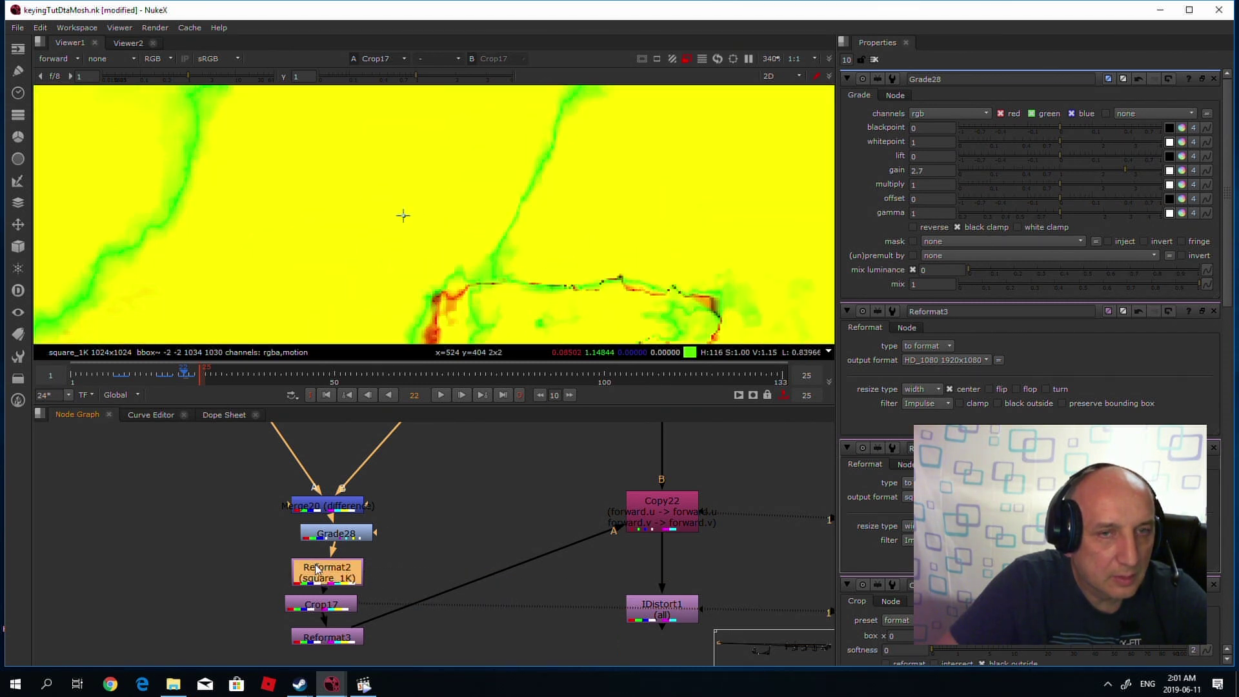
left_click(966, 126)
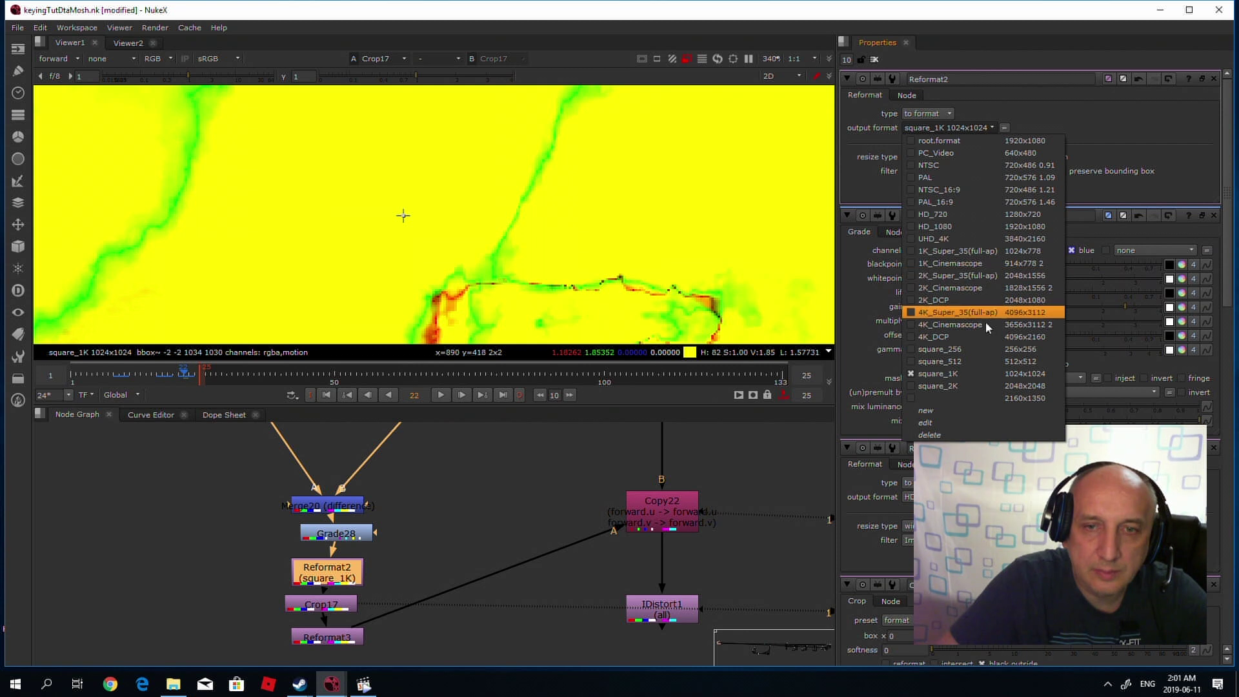
left_click(989, 349)
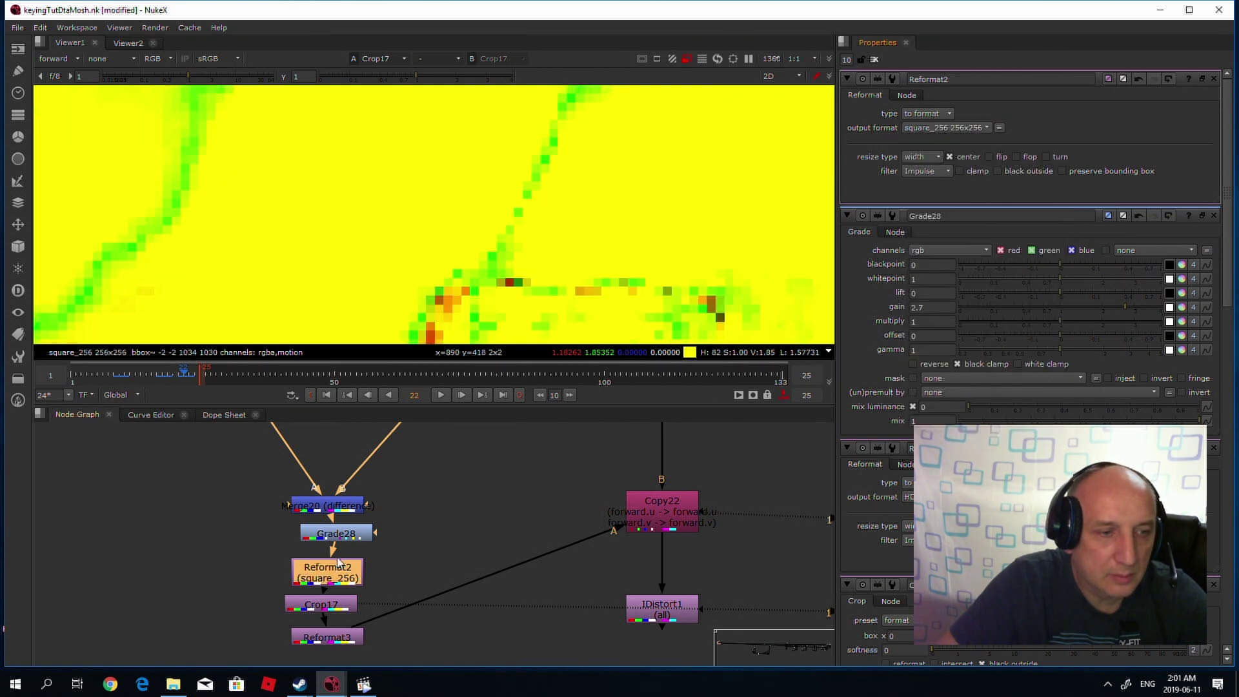
Shrink the Crop node's box to r 252 and t 250 so it fits just inside the 256x256 image.
double_click(326, 607)
scroll(416, 242, "down", 6)
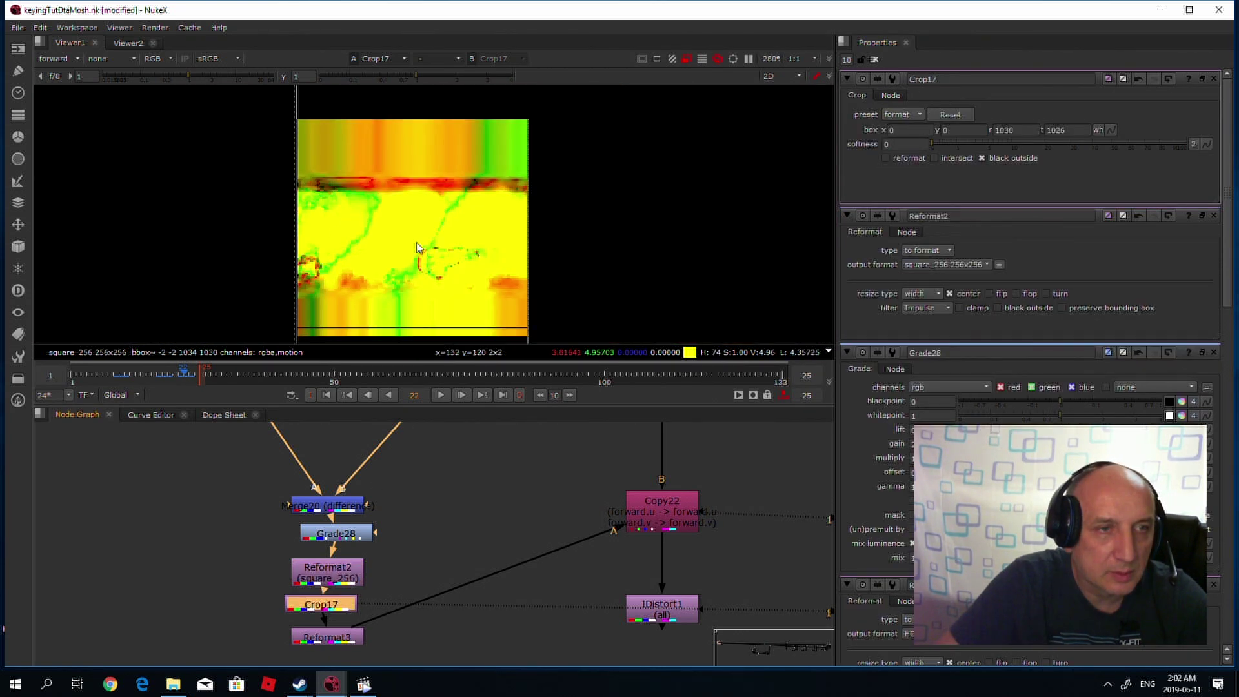
scroll(417, 242, "down", 4)
left_click_drag(589, 183, 444, 246)
scroll(441, 188, "down", 2)
scroll(413, 274, "up", 7)
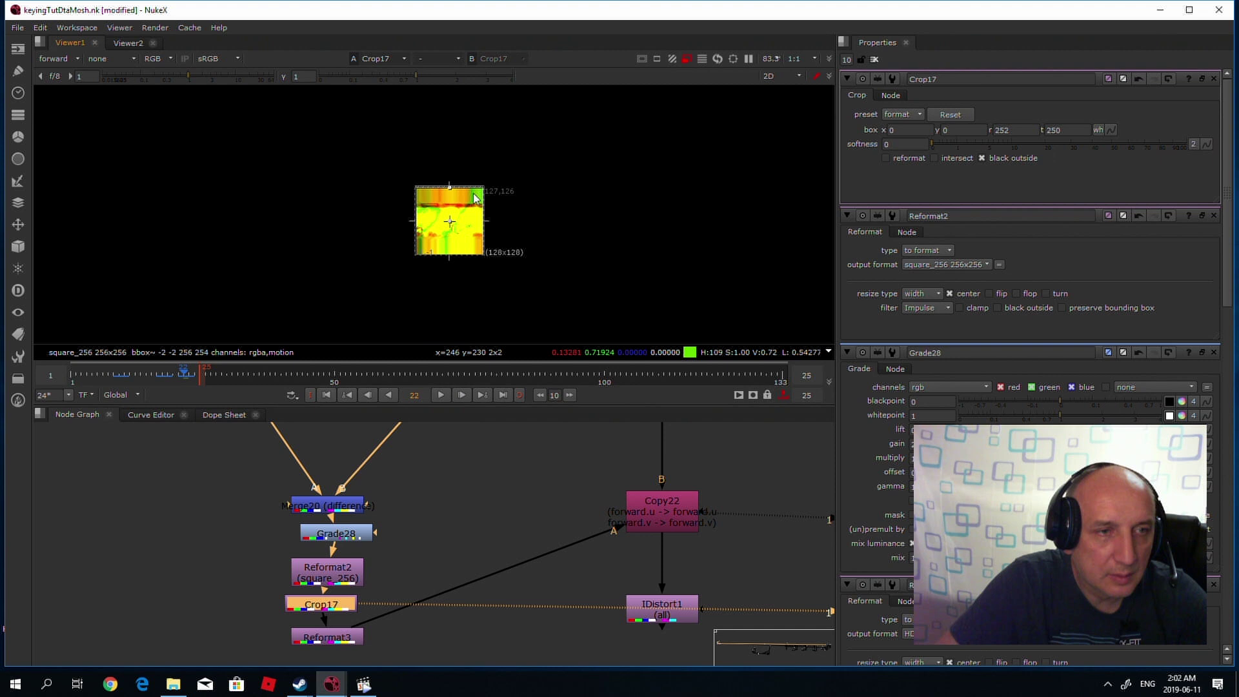
scroll(450, 273, "up", 1)
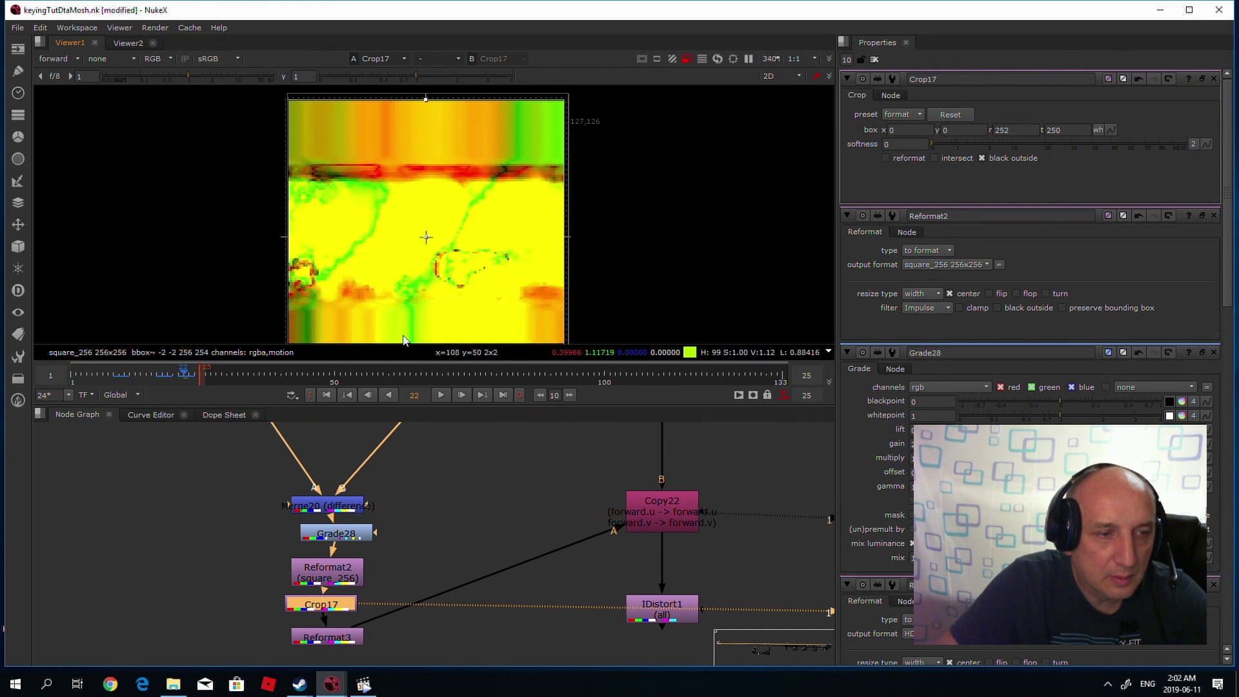
View the second Reformat's output up close to examine the enlarged, blocky motion vectors.
left_click(331, 637)
key("1")
scroll(433, 316, "up", 2)
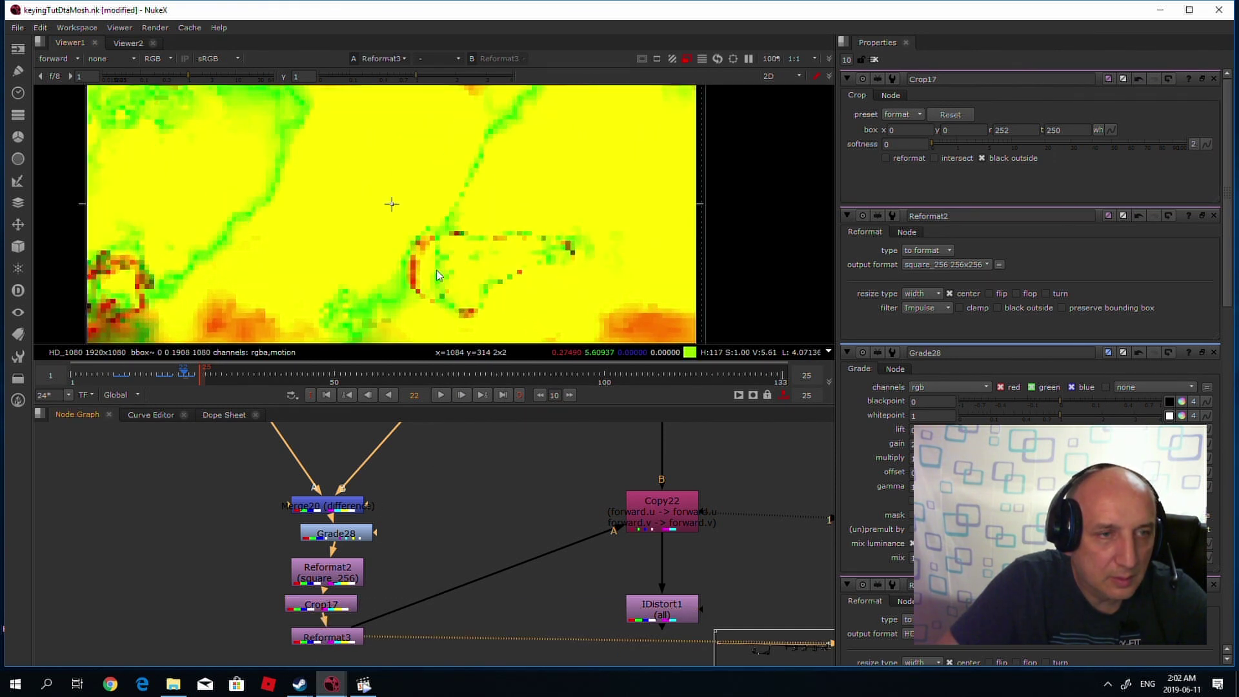
scroll(437, 270, "up", 1)
View the IDistort output's rgba layer in RGB and play it back to check the distortion, stopping at frame 7.
left_click(669, 610)
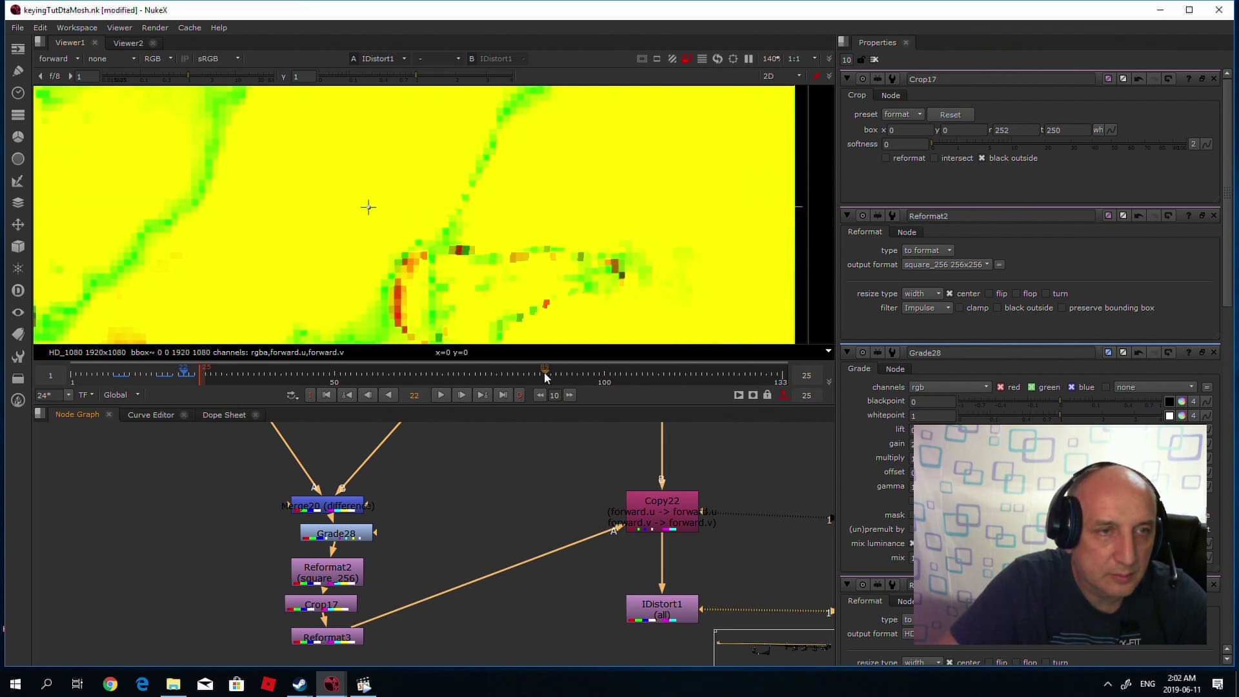
key("1")
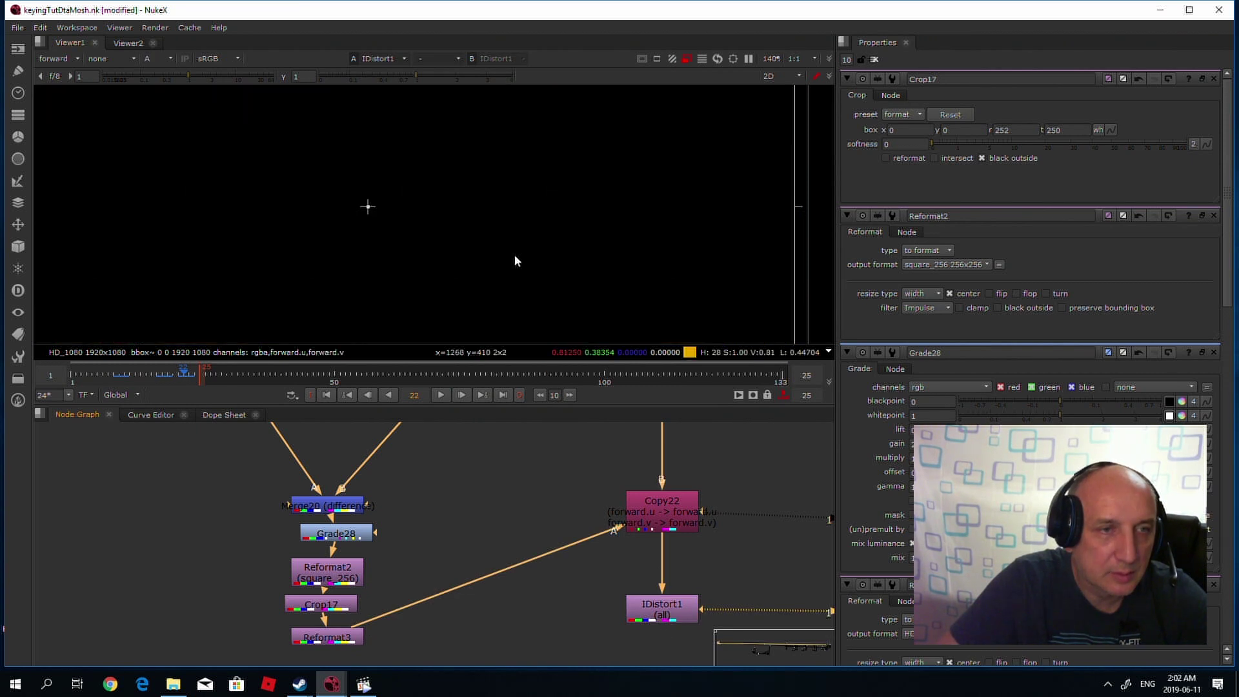
left_click(55, 59)
left_click(56, 97)
scroll(356, 198, "down", 3)
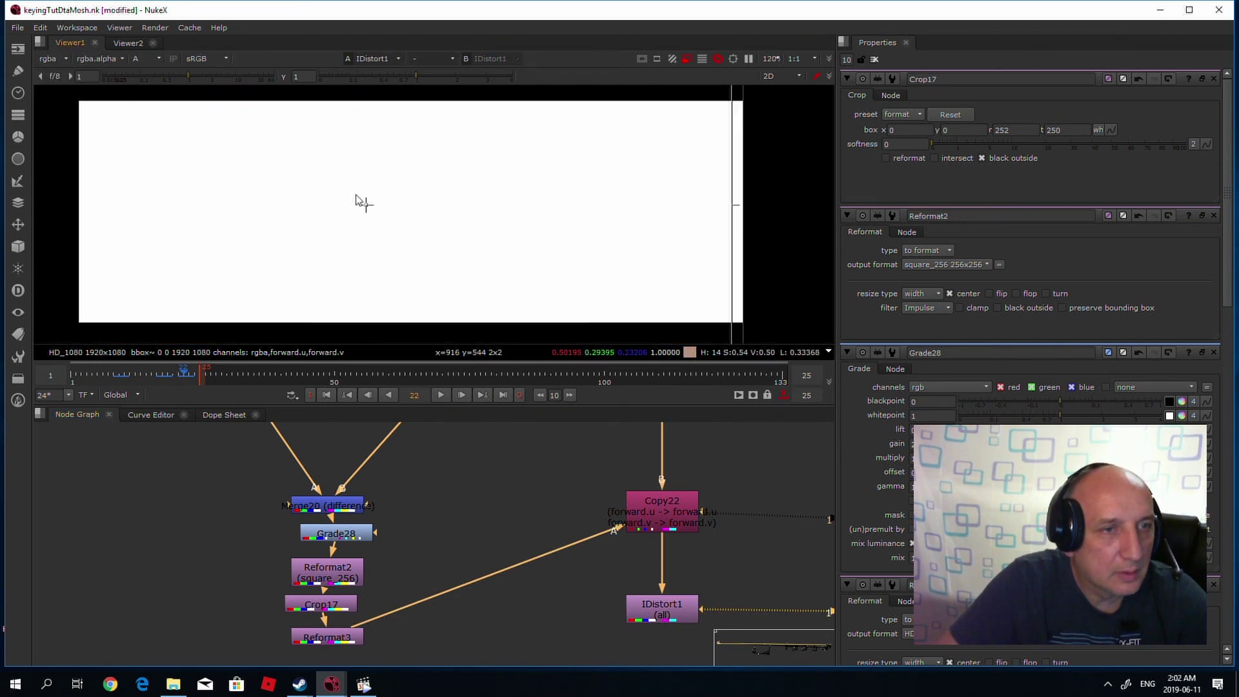
scroll(397, 208, "up", 4)
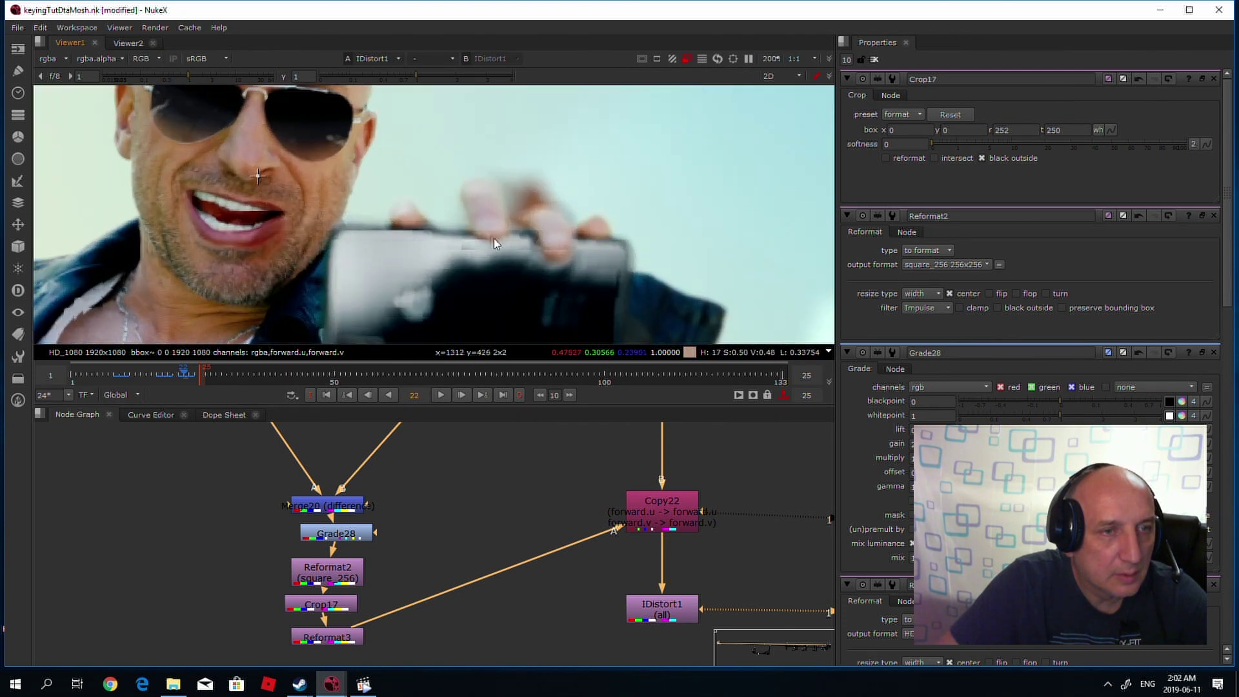
left_click(440, 394)
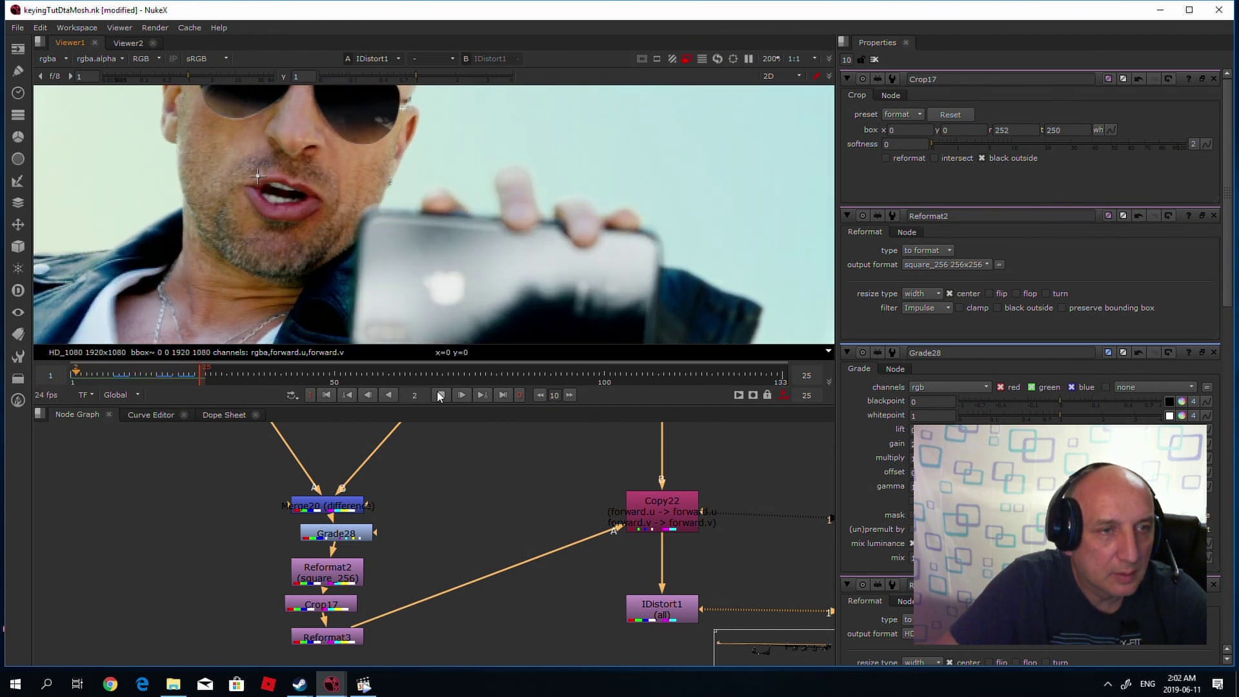
scroll(472, 221, "down", 2)
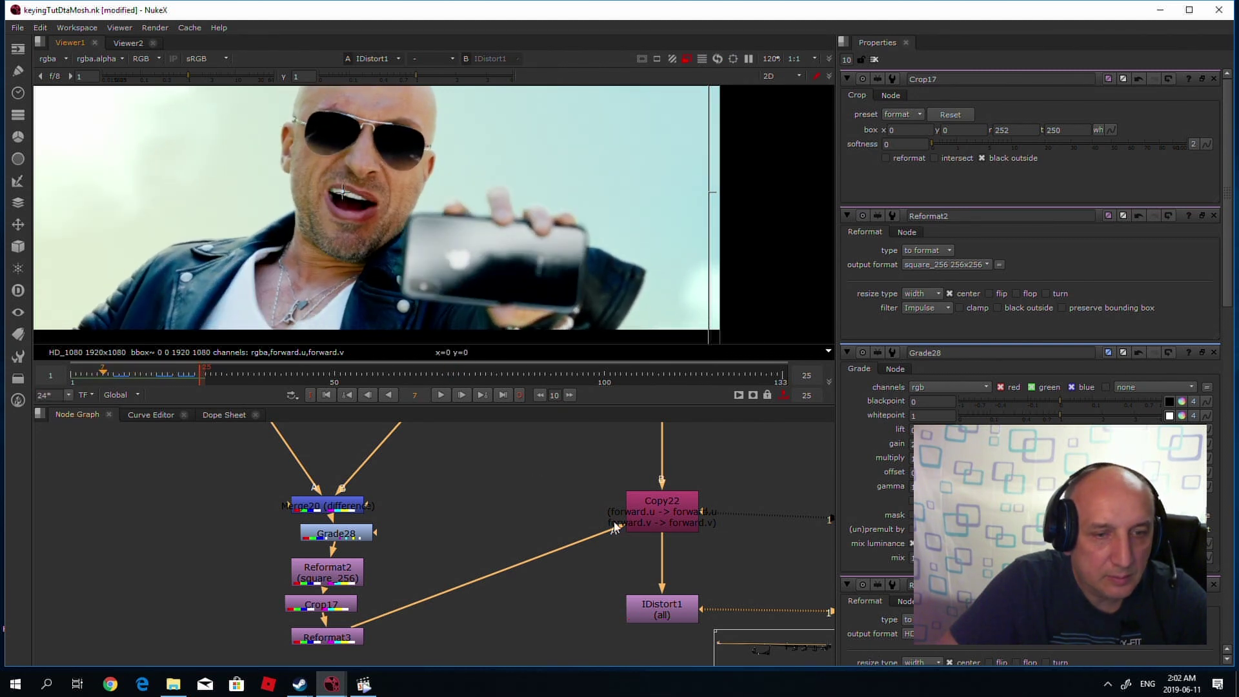
Set the IDistort node's UV scale to 13 and play back the distortion, stopping at frame 8.
double_click(659, 609)
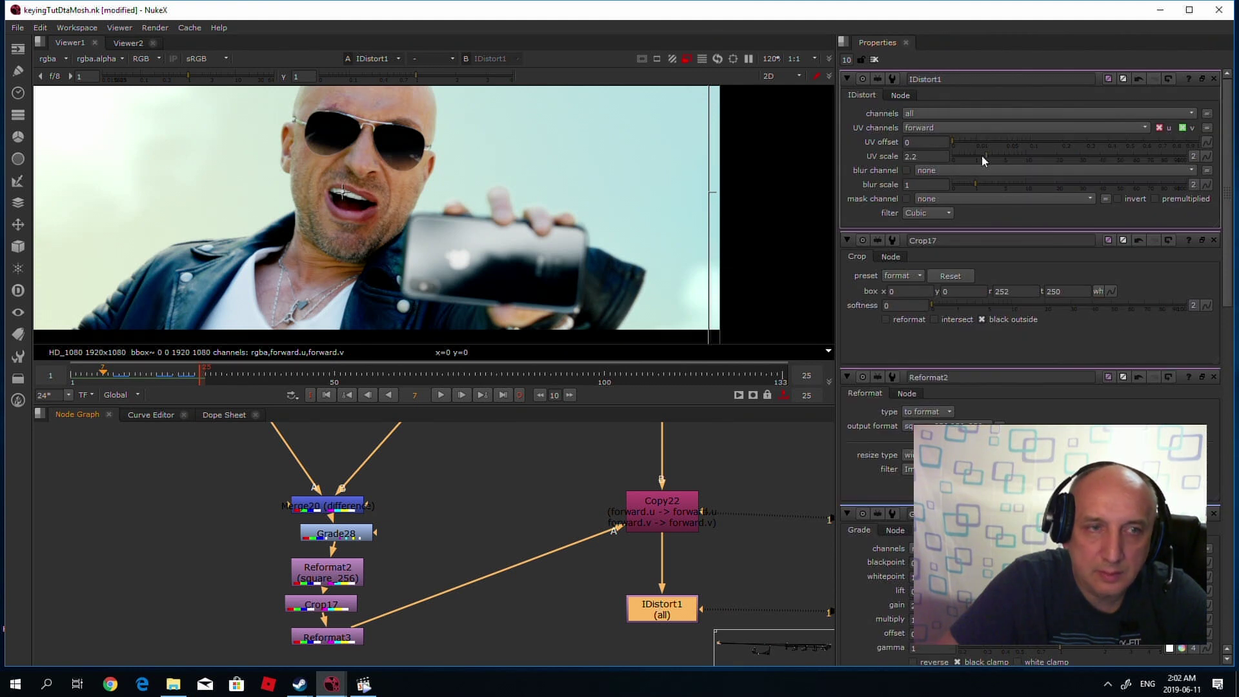
left_click(439, 396)
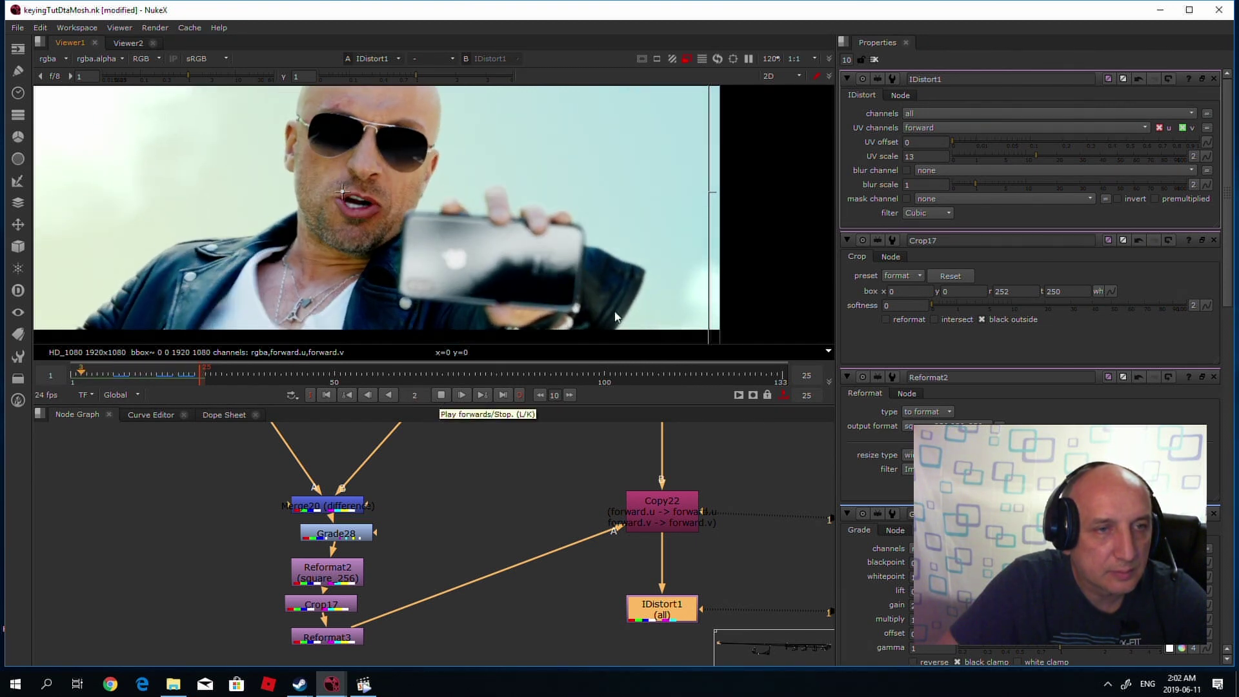
scroll(756, 200, "down", 3)
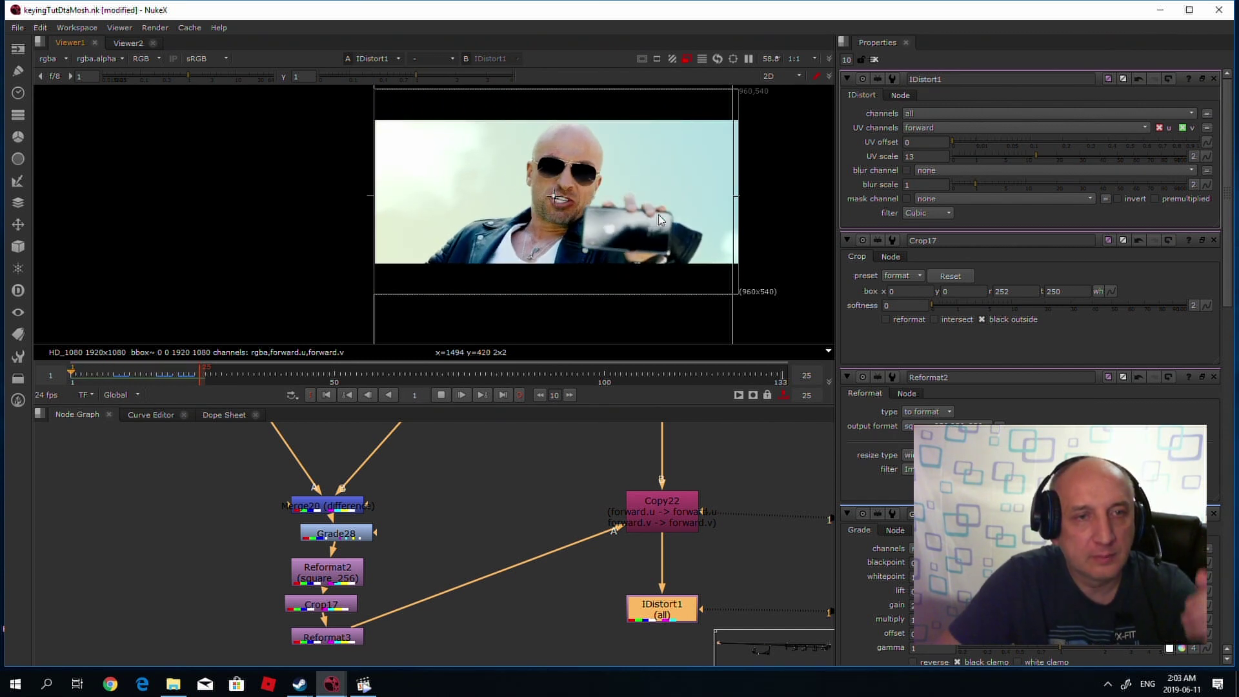
scroll(628, 219, "up", 2)
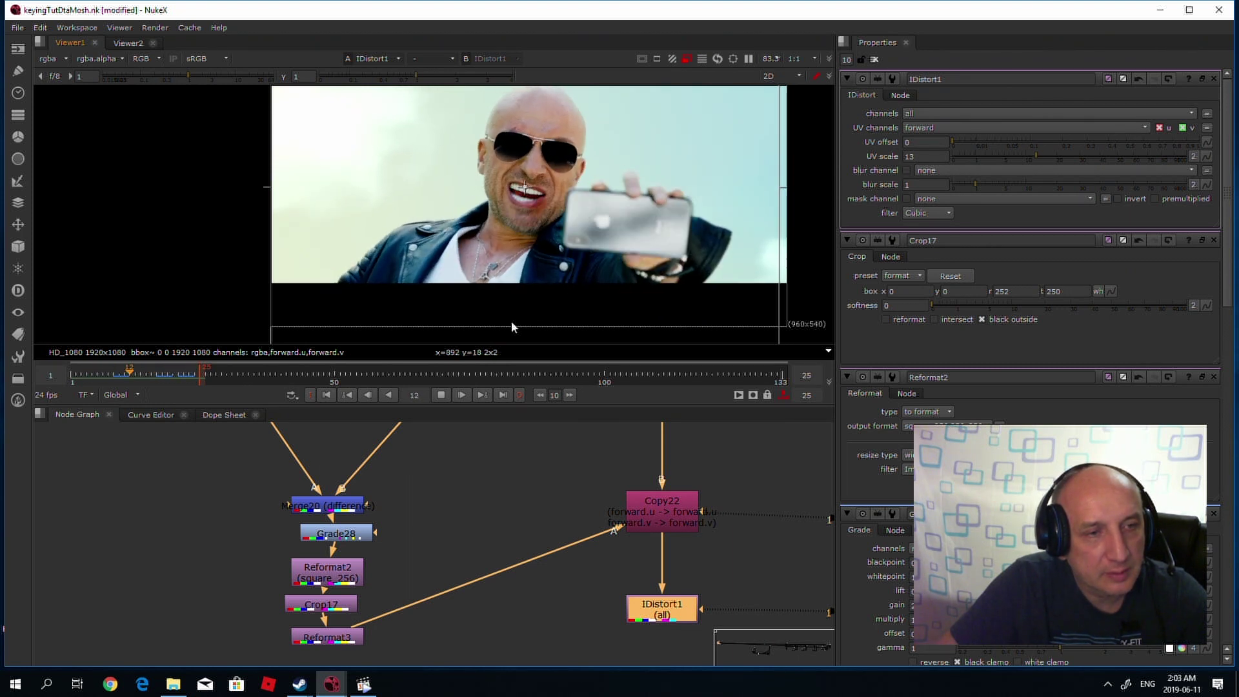
left_click(444, 395)
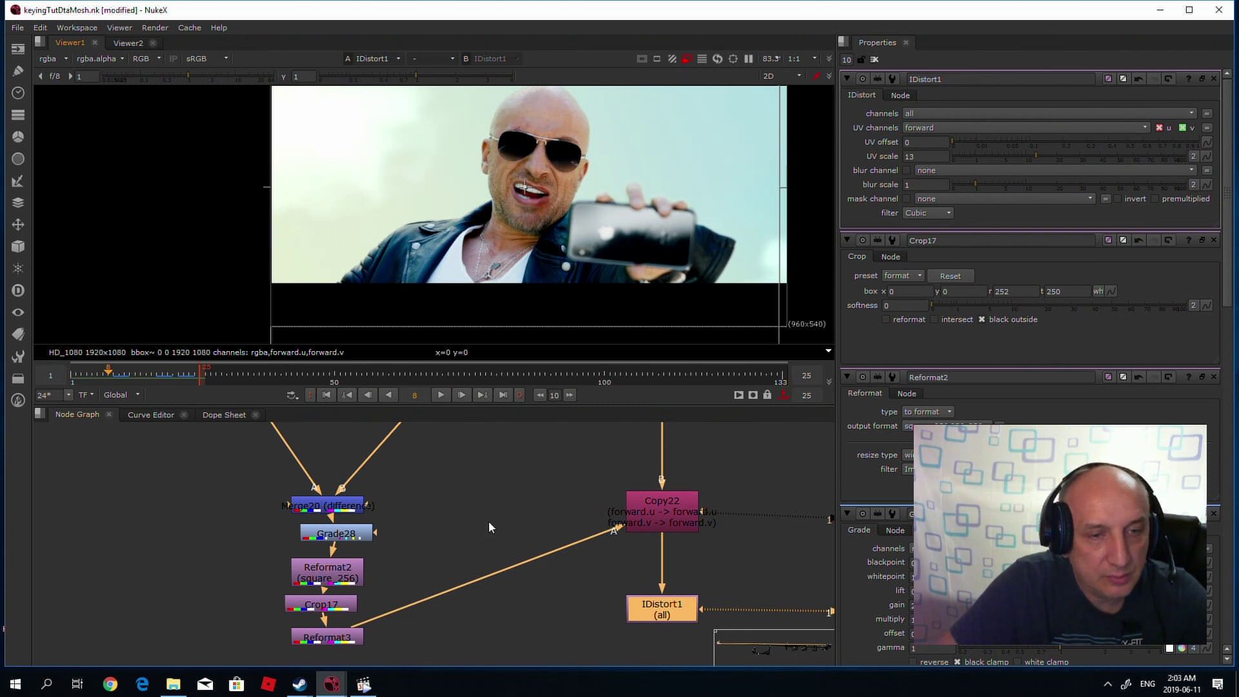
Move the Copy and IDistort nodes down together so the Copy lines up with the last Reformat.
scroll(493, 525, "down", 2)
left_click_drag(637, 611, 538, 478)
left_click_drag(594, 526, 595, 601)
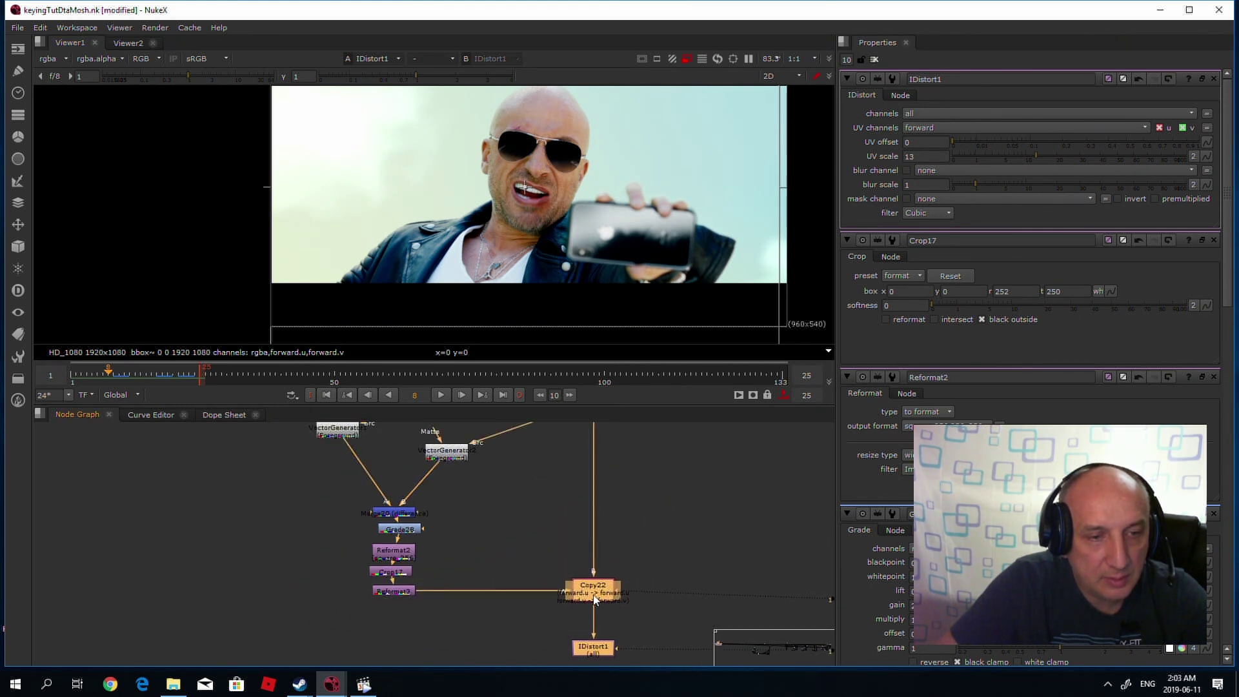
middle_click_drag(539, 544, 620, 545)
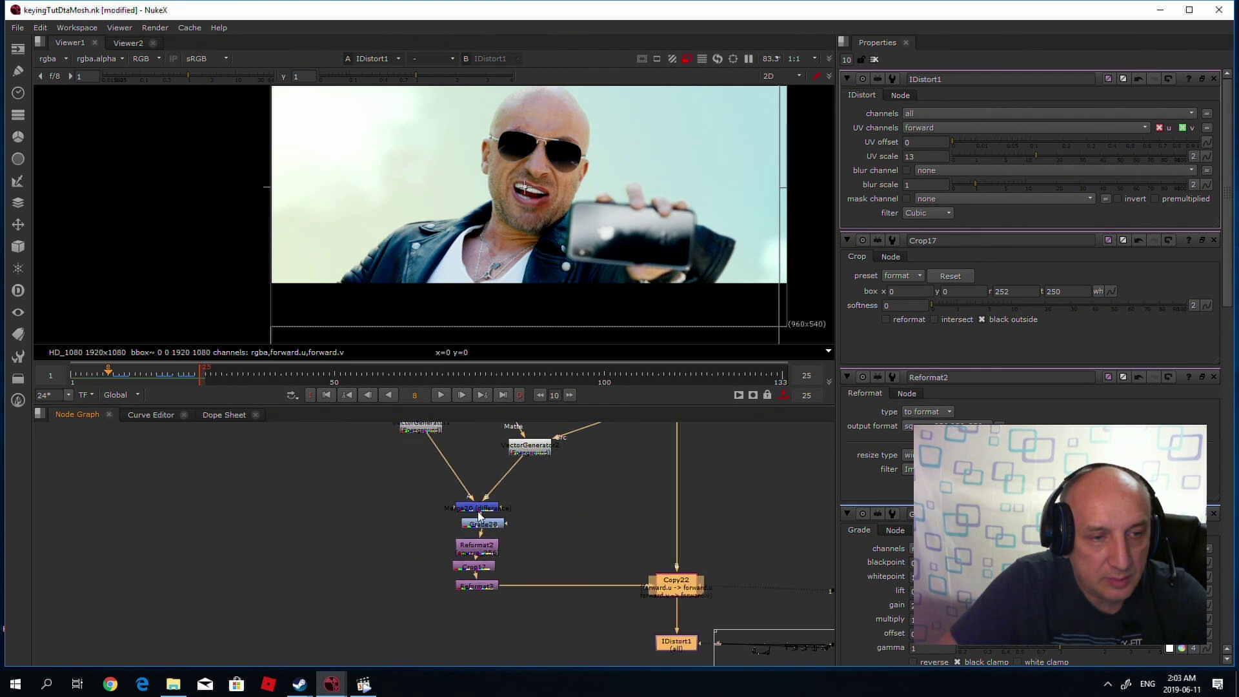
View the forward layer of the time-offset VectorGenerator and play back its motion vectors.
middle_click_drag(598, 470, 591, 548)
scroll(409, 520, "up", 4)
key("1")
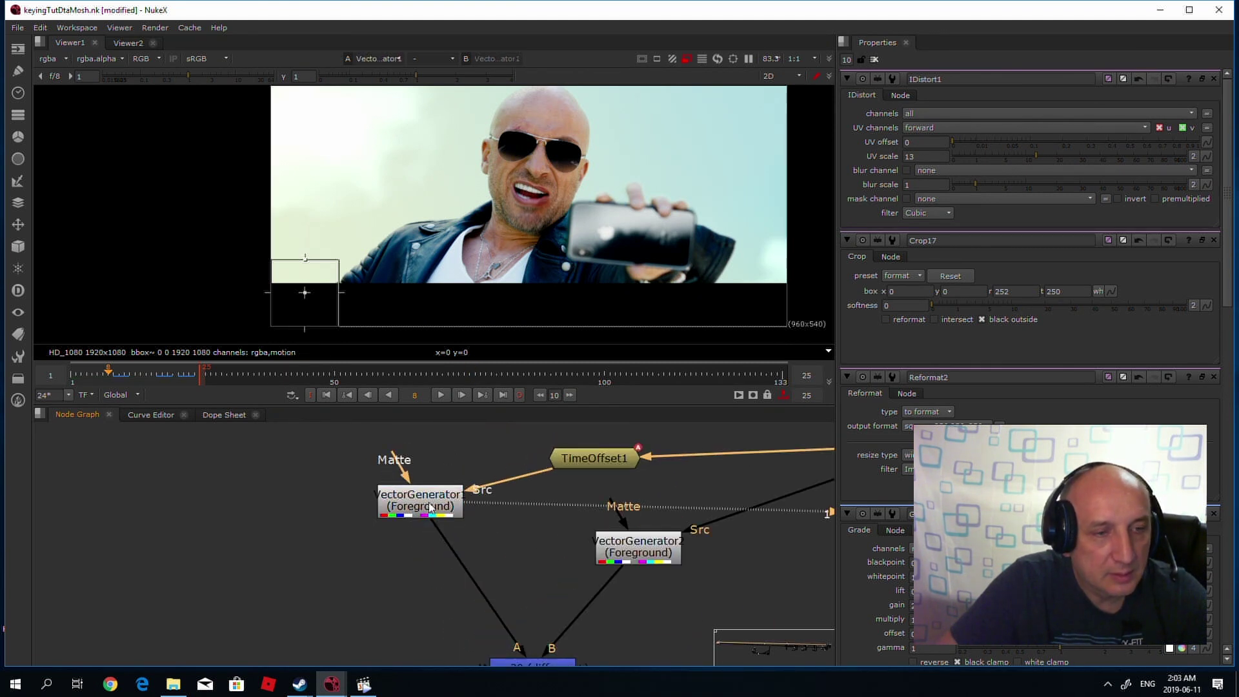
left_click(50, 59)
left_click(65, 132)
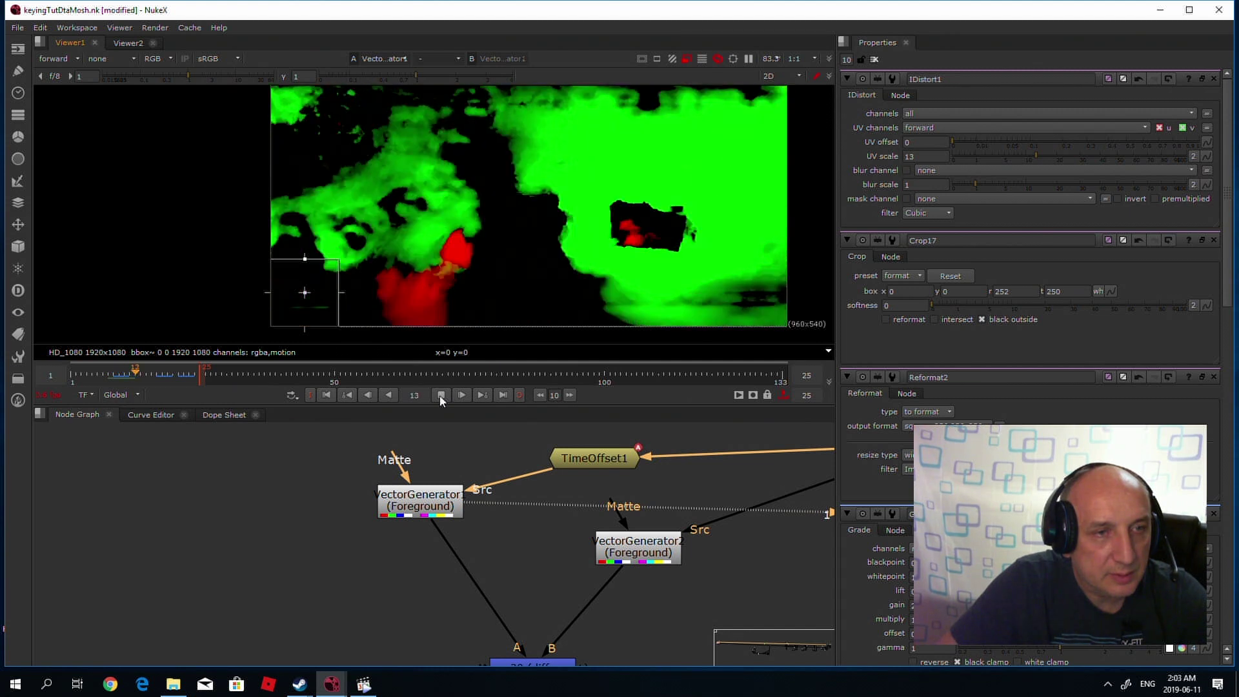
left_click(441, 395)
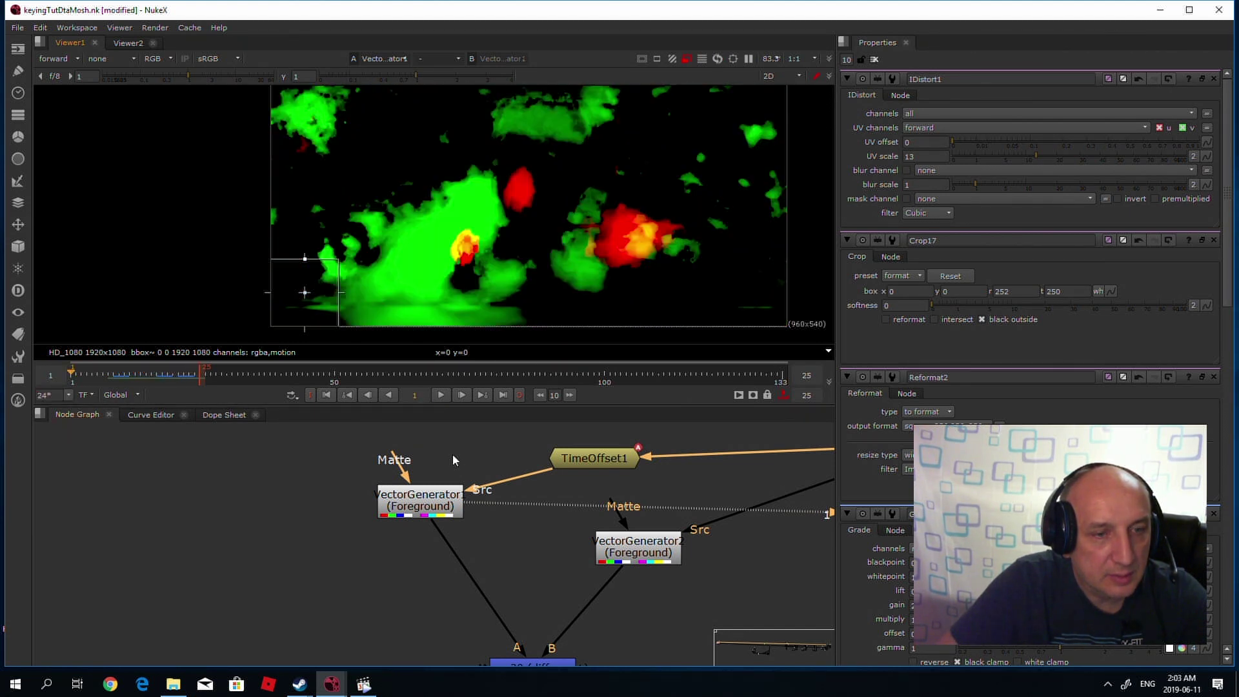
scroll(579, 528, "down", 3)
scroll(494, 440, "up", 3)
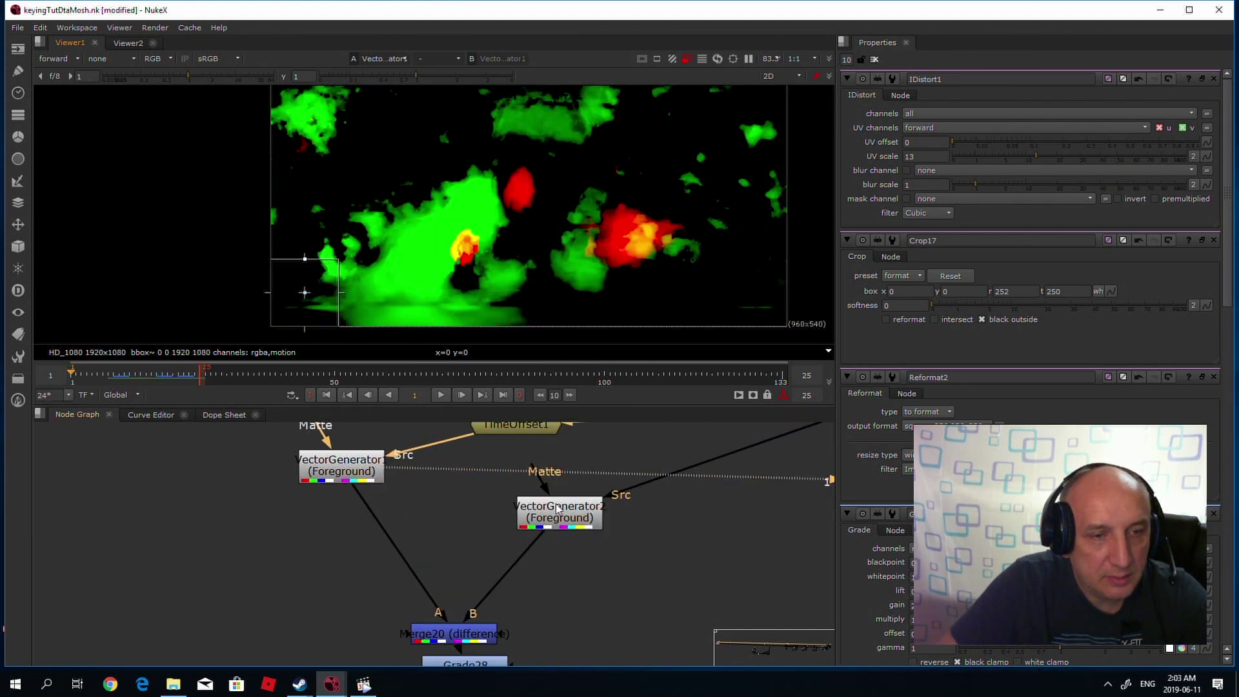
Play the second VectorGenerator's vectors, go to frame 11 and compare them with the first VectorGenerator's.
left_click(439, 395)
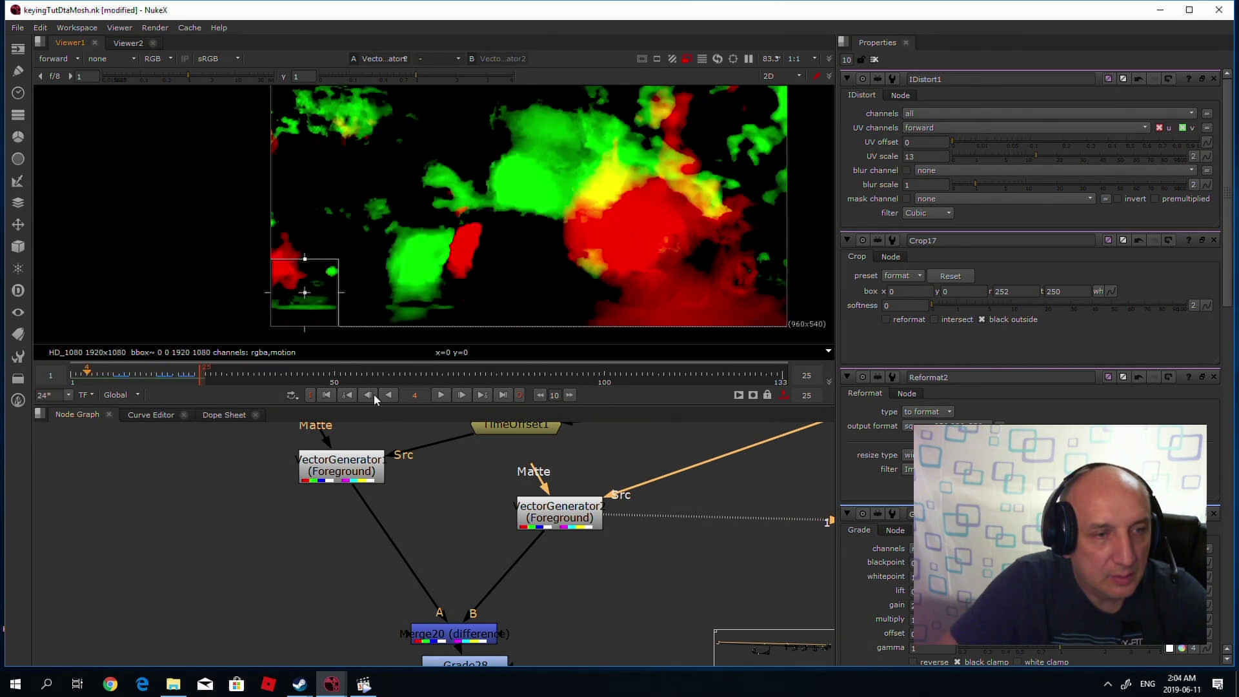
left_click_drag(92, 375, 127, 382)
left_click(331, 465)
key("1")
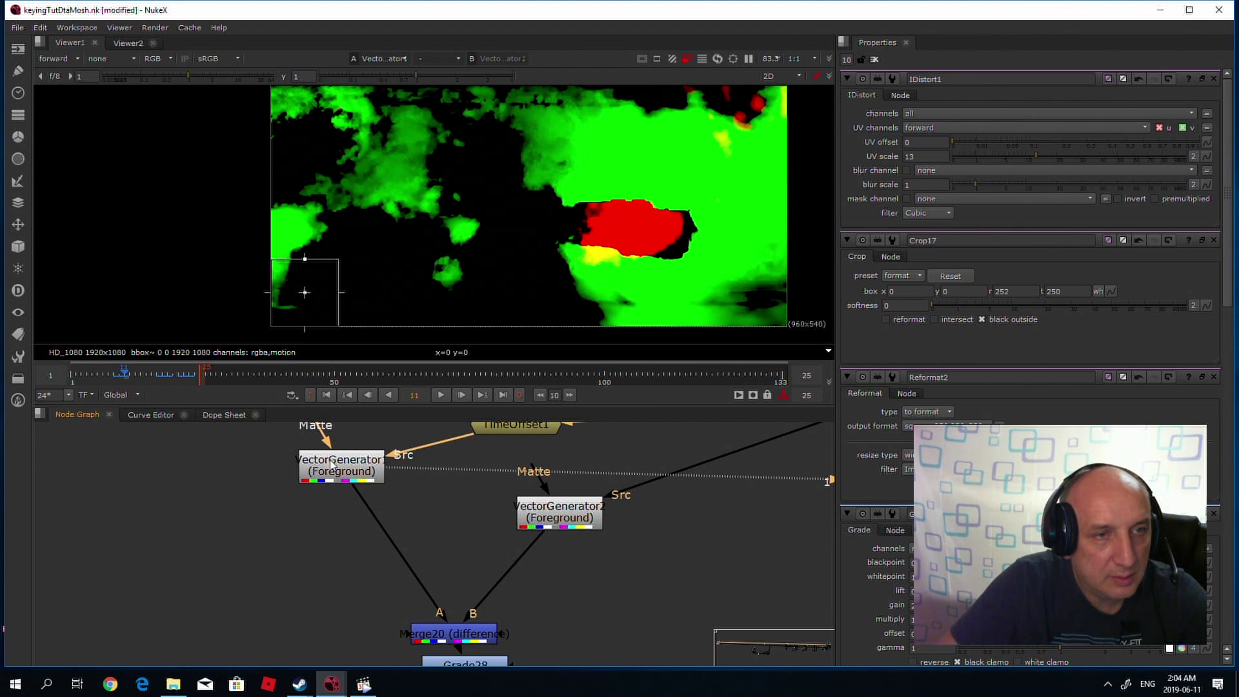
left_click(595, 522)
key("1")
scroll(507, 486, "down", 1)
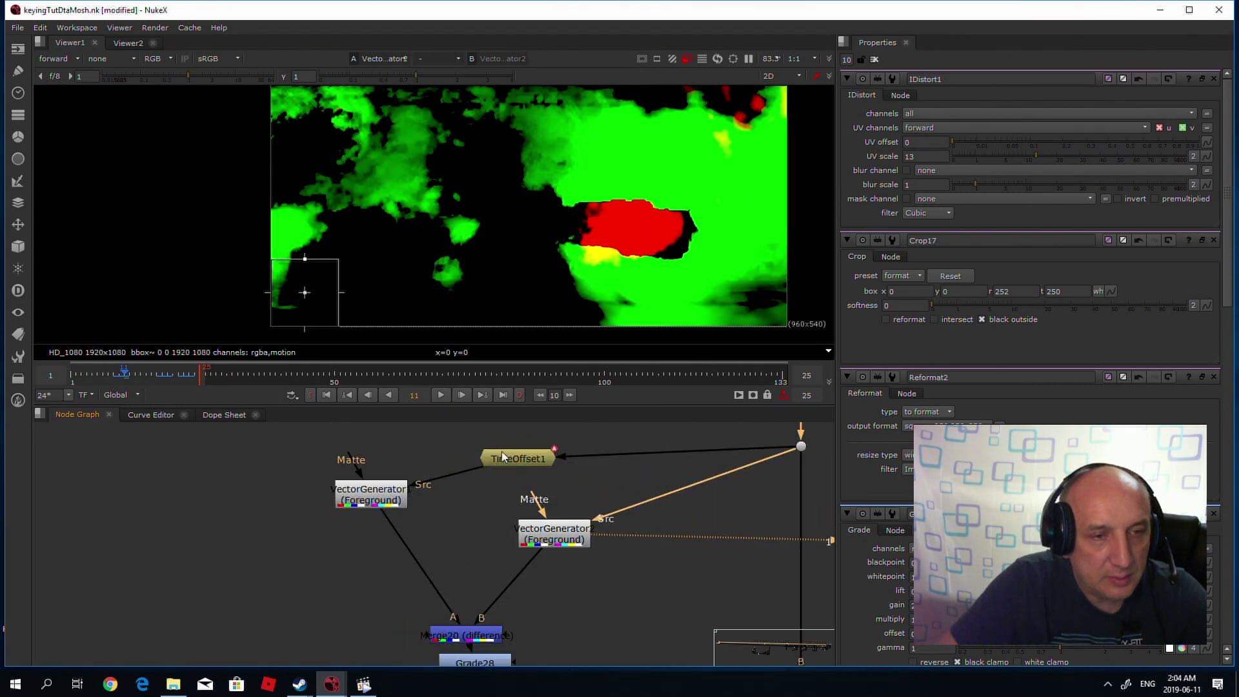
View the TimeOffset output, and return to the IDistort output with the rgb layer shown.
left_click(510, 458)
key("1")
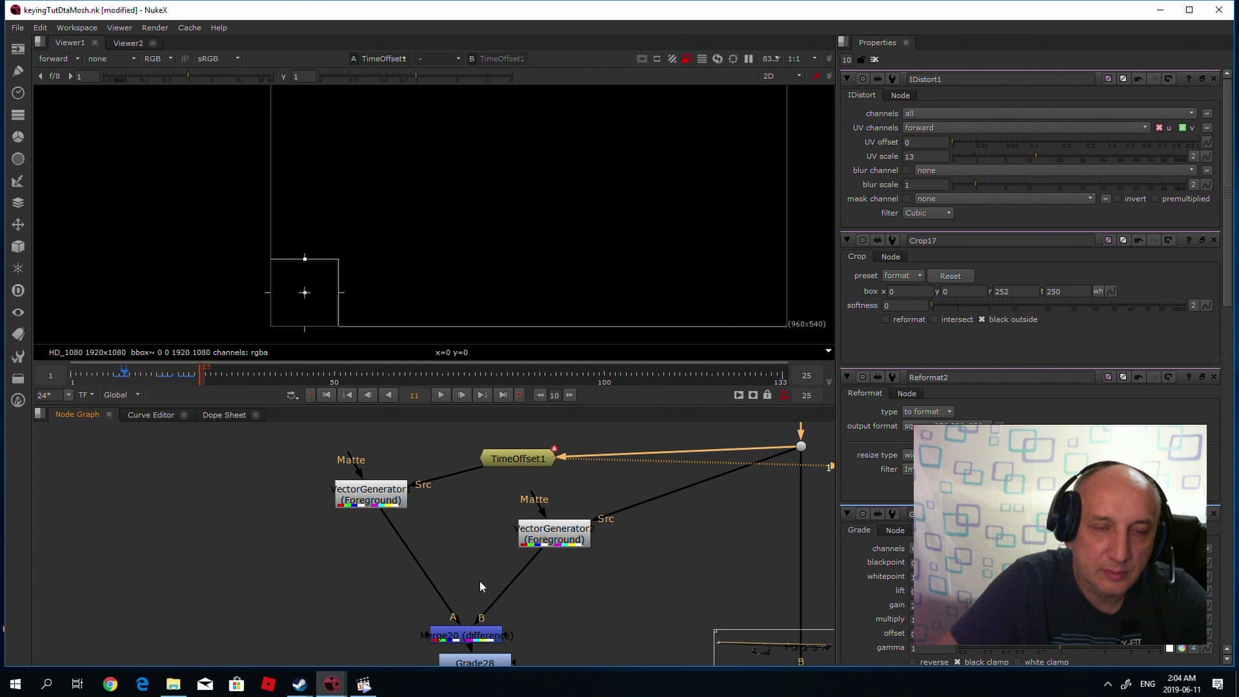
scroll(479, 580, "down", 6)
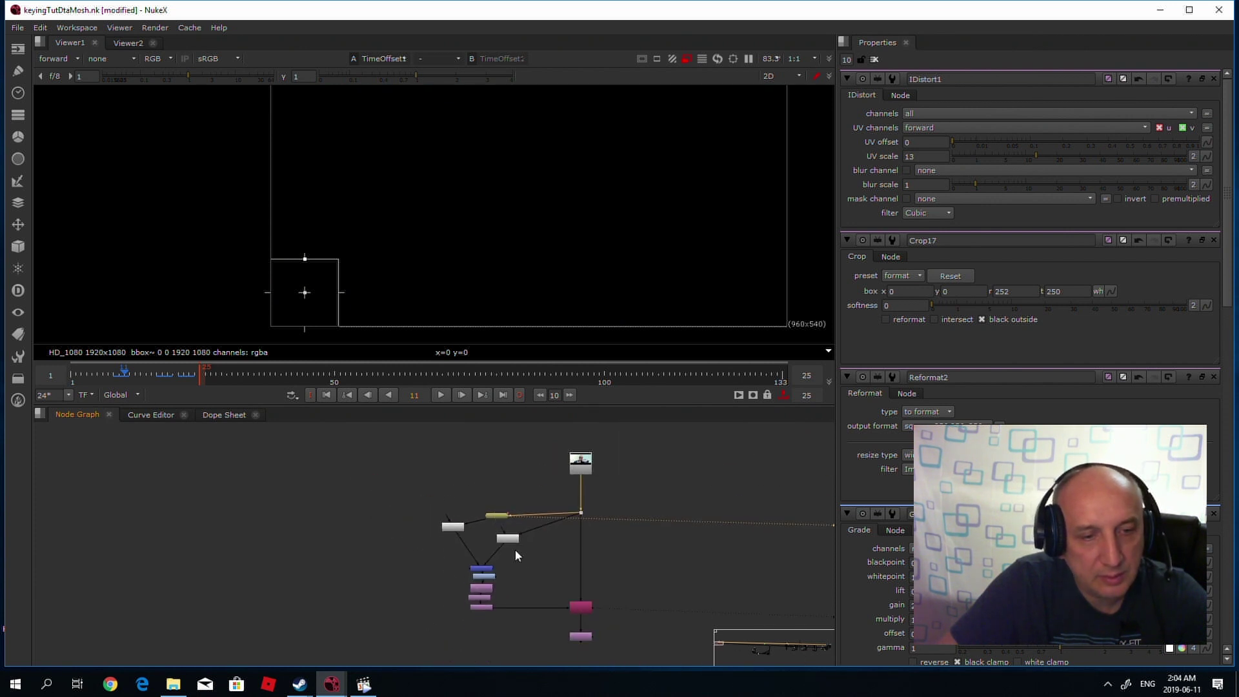
scroll(595, 641, "up", 1)
left_click(595, 644)
key("1")
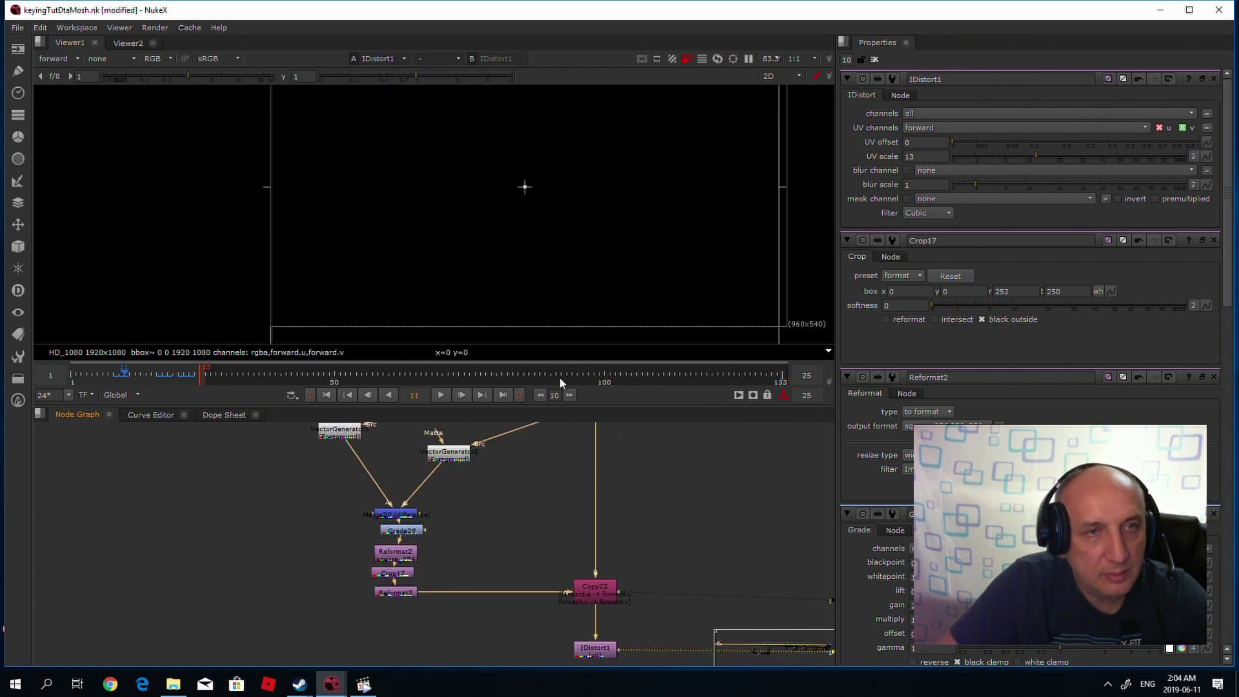
left_click(57, 57)
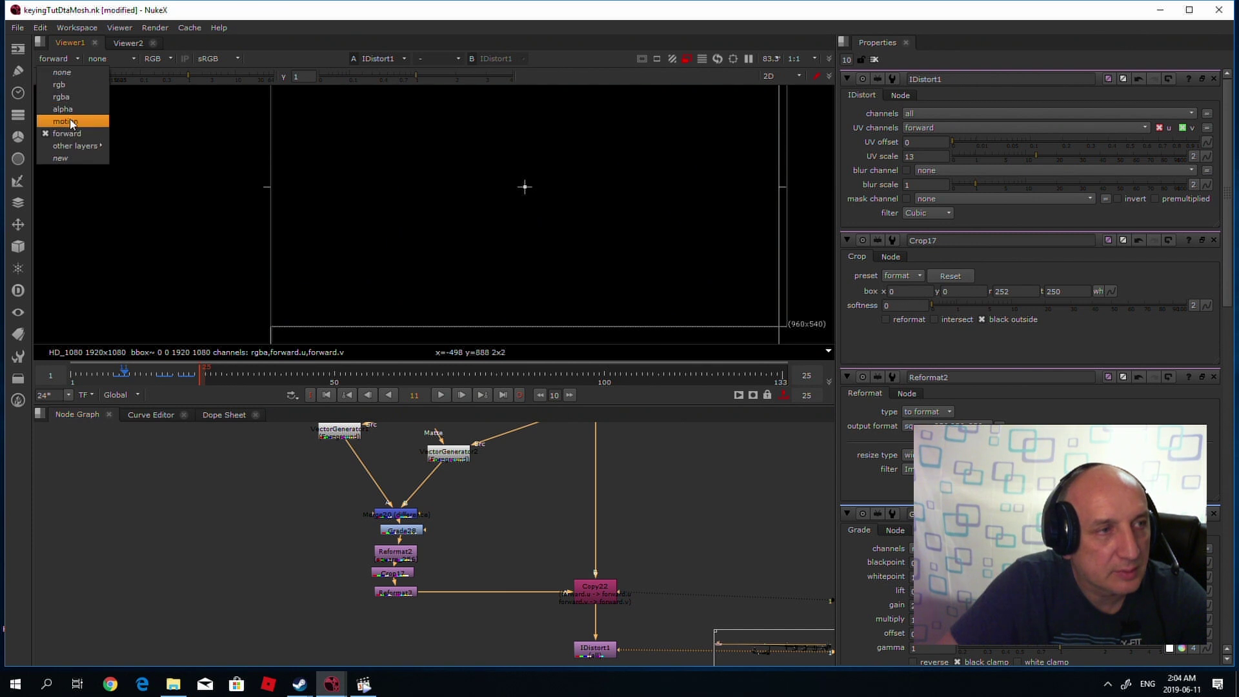
left_click(65, 84)
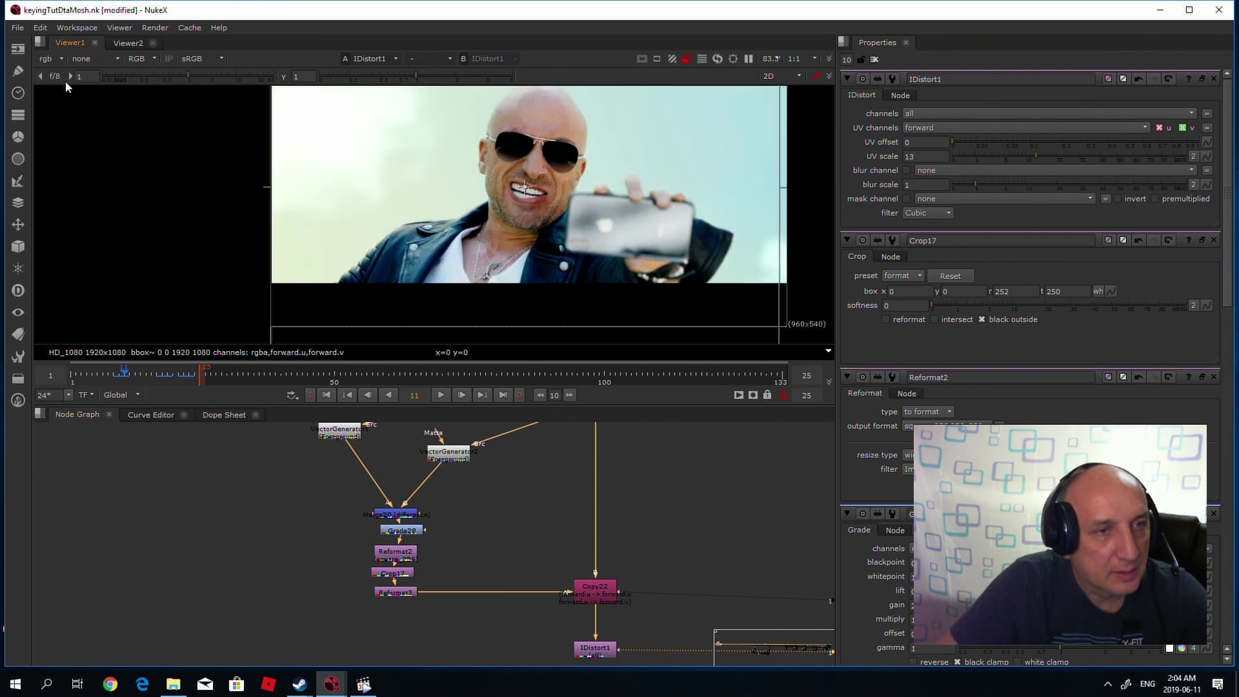
Compare the rgb images of the first VectorGenerator and the TimeOffset node.
scroll(508, 471, "down", 2)
scroll(507, 470, "up", 3)
left_click(554, 478)
left_click(252, 510)
key("1")
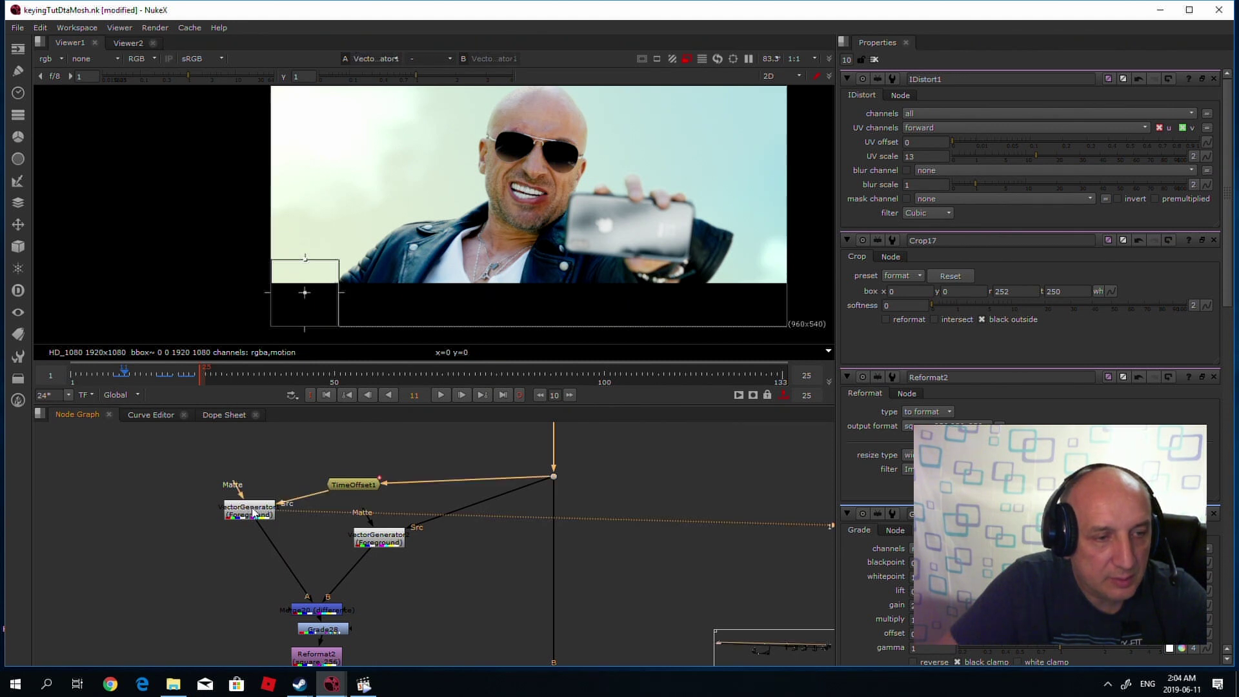
scroll(328, 566, "down", 2)
scroll(348, 477, "up", 3)
left_click(347, 478)
key("1")
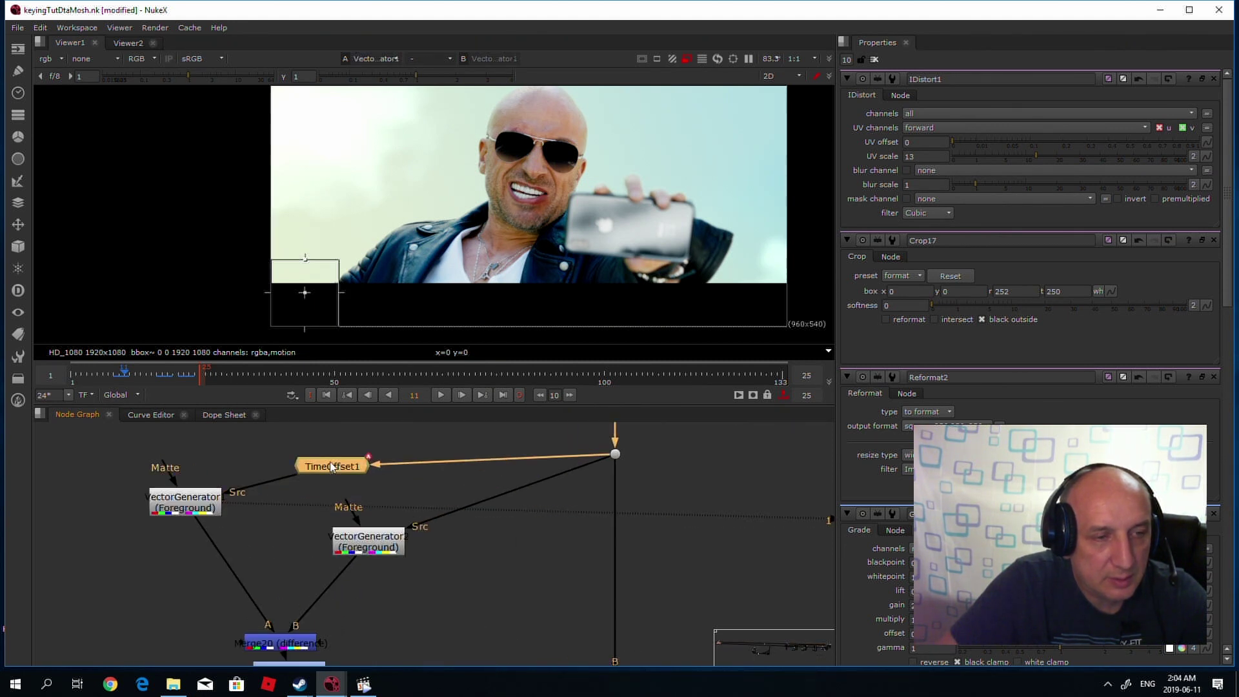
Review the node chain from the VectorGenerators through the difference Merge and Grade to the first Reformat and Crop.
scroll(342, 470, "down", 3)
scroll(335, 474, "up", 2)
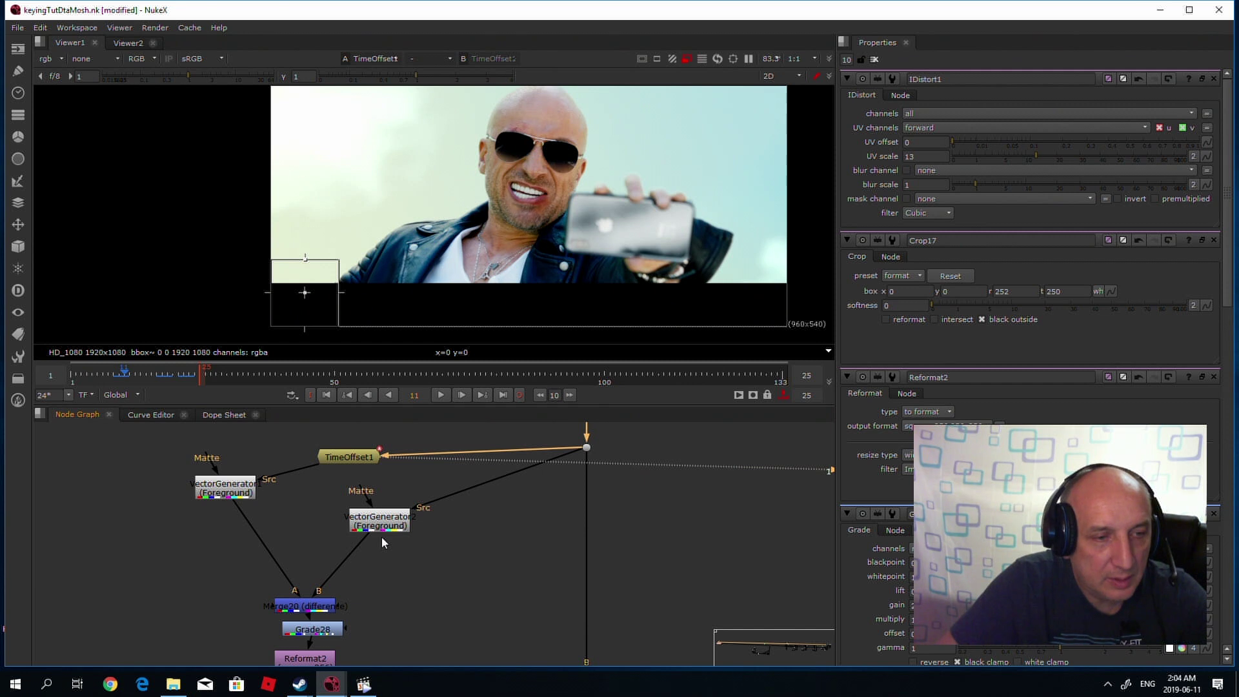
scroll(343, 571, "down", 2)
scroll(424, 532, "up", 3)
scroll(413, 504, "down", 2)
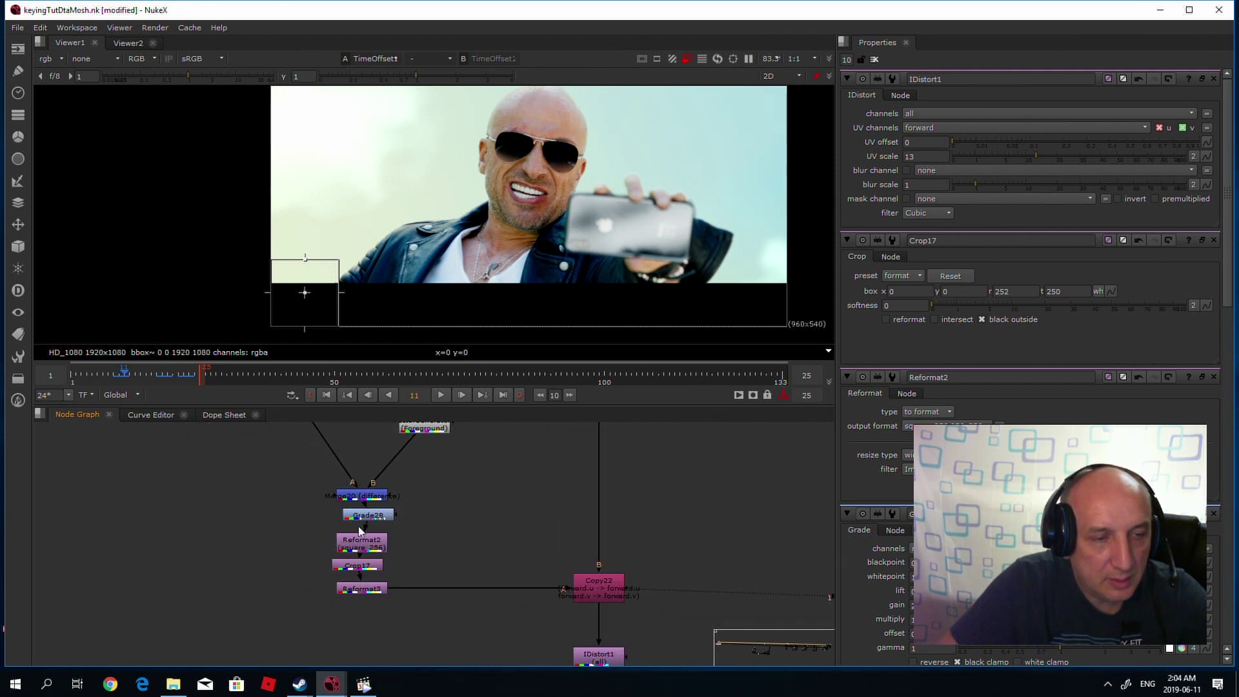
scroll(381, 501, "up", 3)
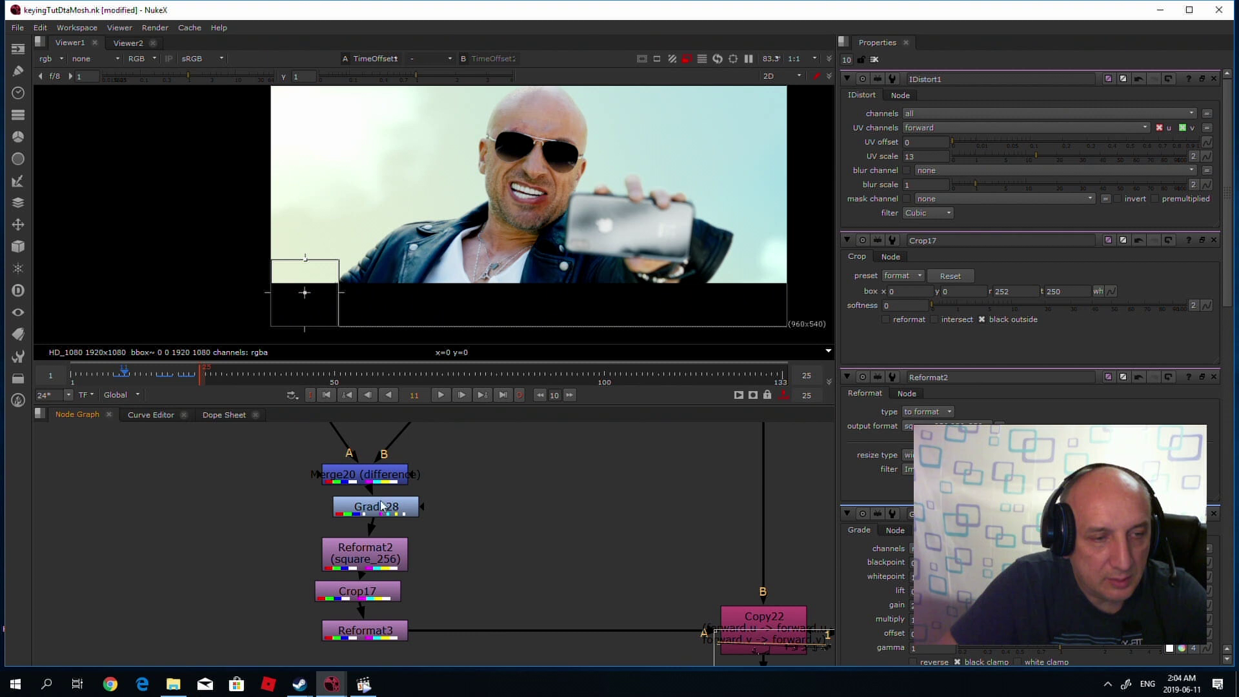
left_click(361, 556)
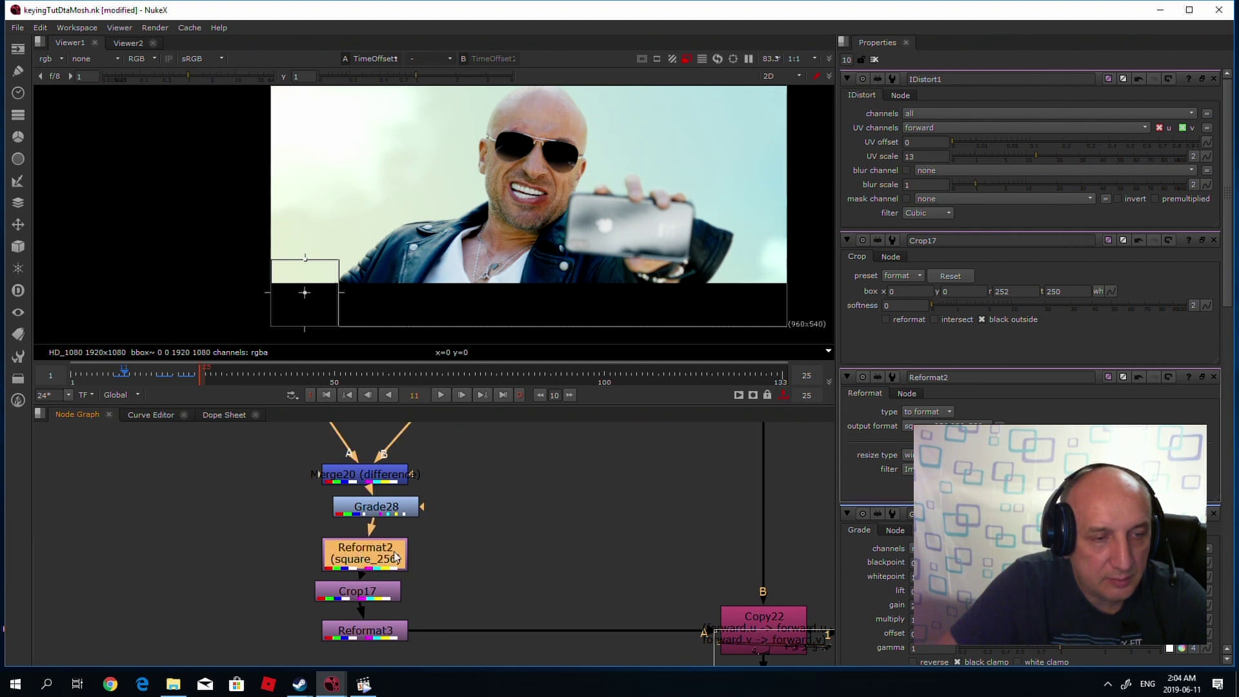
left_click(370, 594)
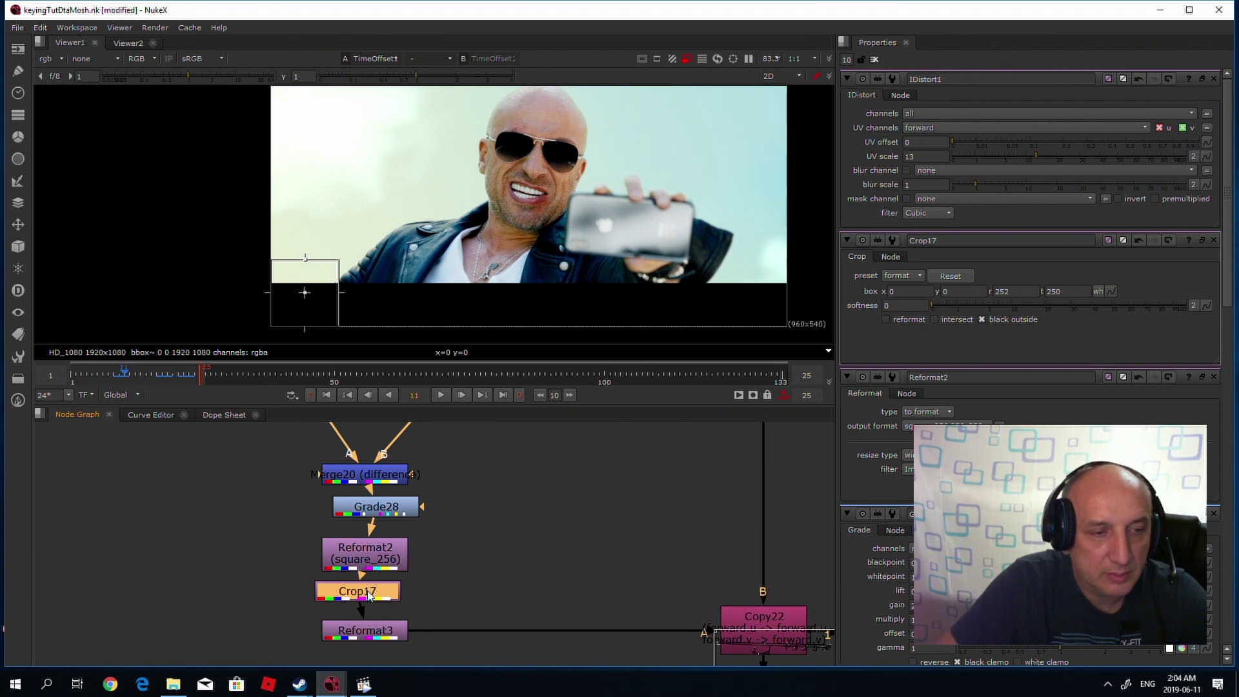
View the Copy node's output and compare it with the IDistort output at frame 11.
scroll(370, 594, "down", 2)
left_click(549, 553)
key("1")
left_click(478, 501)
scroll(490, 502, "down", 1)
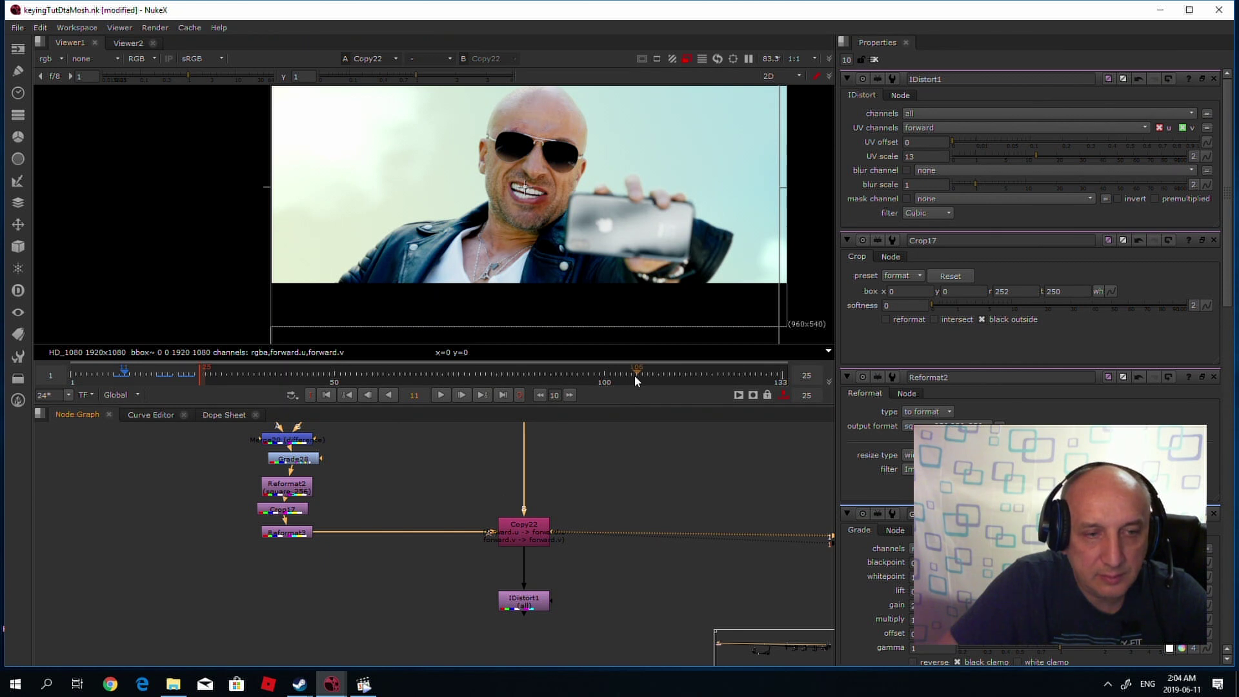
left_click(517, 606)
key("1")
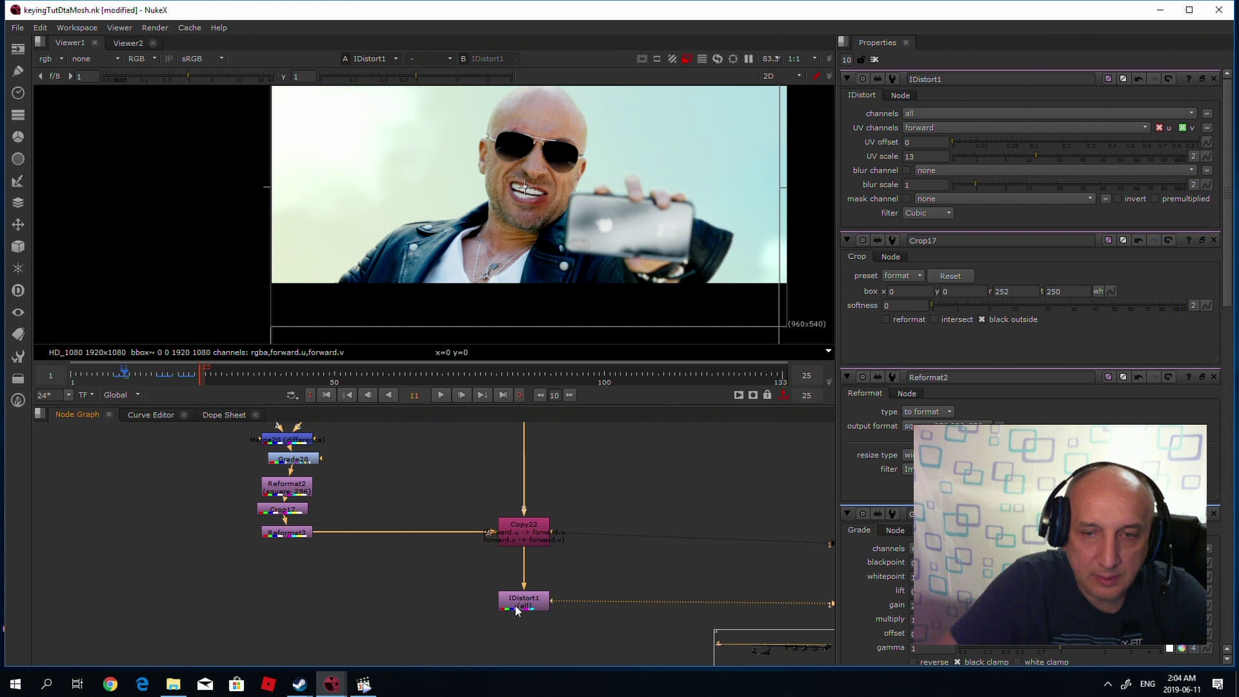